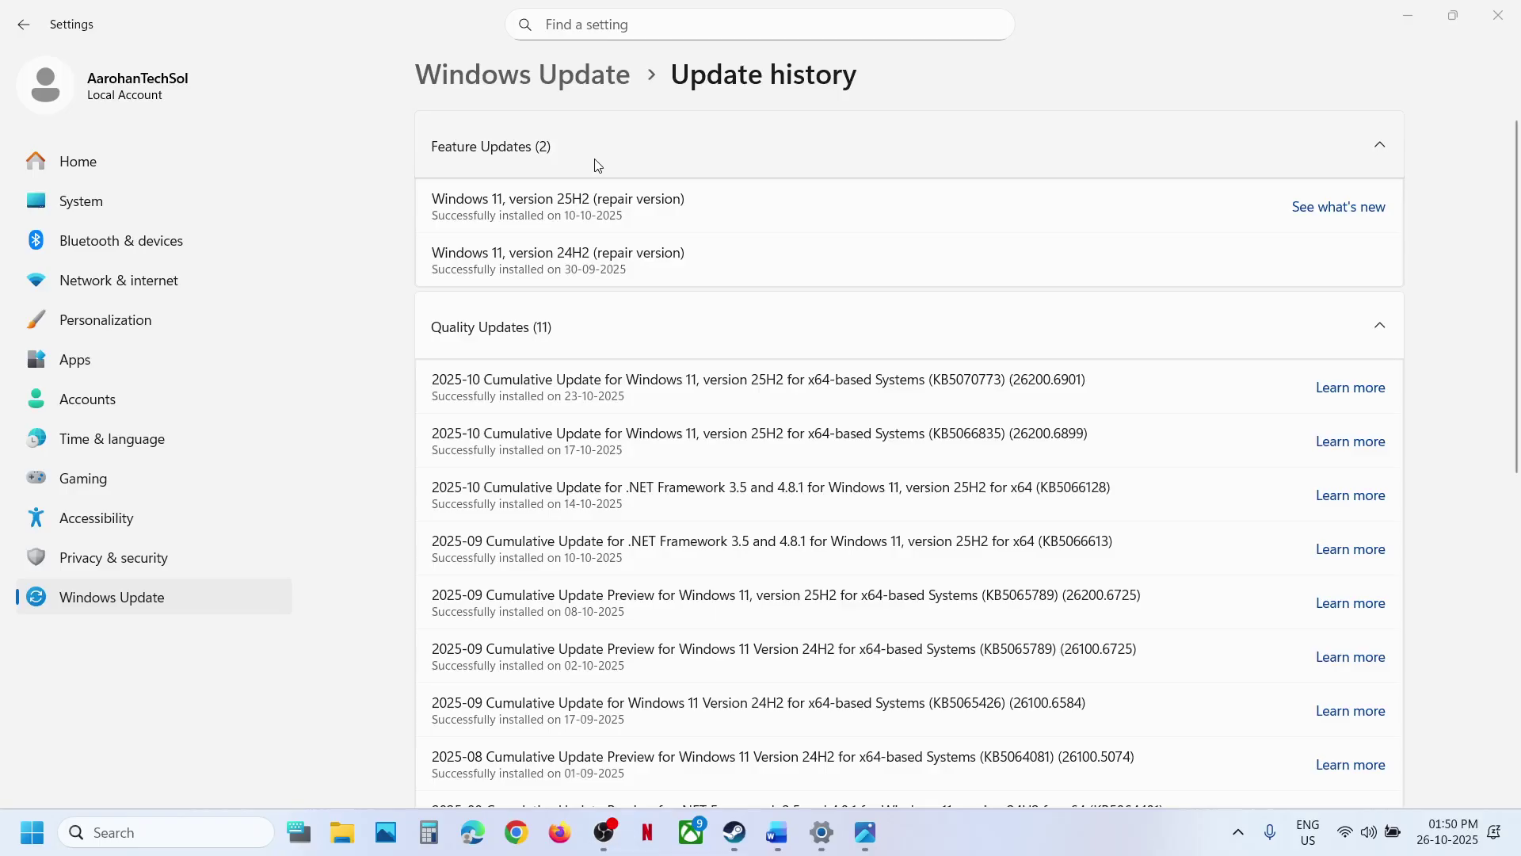
Step: Highlight 25H2 in the update history and error 0x800f081f in the notes, then return to Windows Update
{"action": "double_click", "coordinate": [566, 199]}
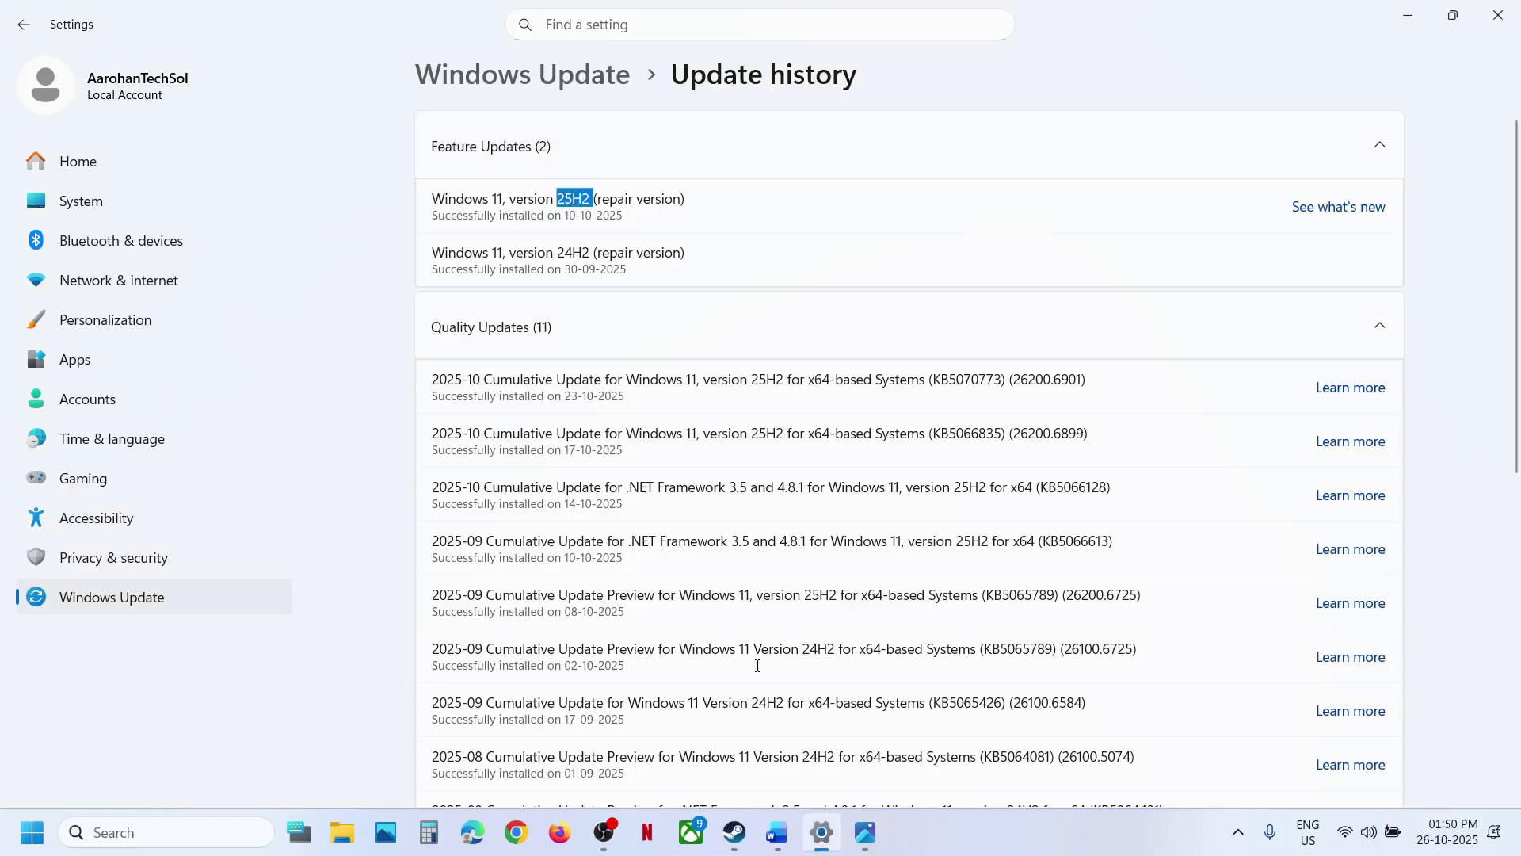
{"action": "mouse_move", "coordinate": [777, 832]}
{"action": "left_click", "coordinate": [795, 687]}
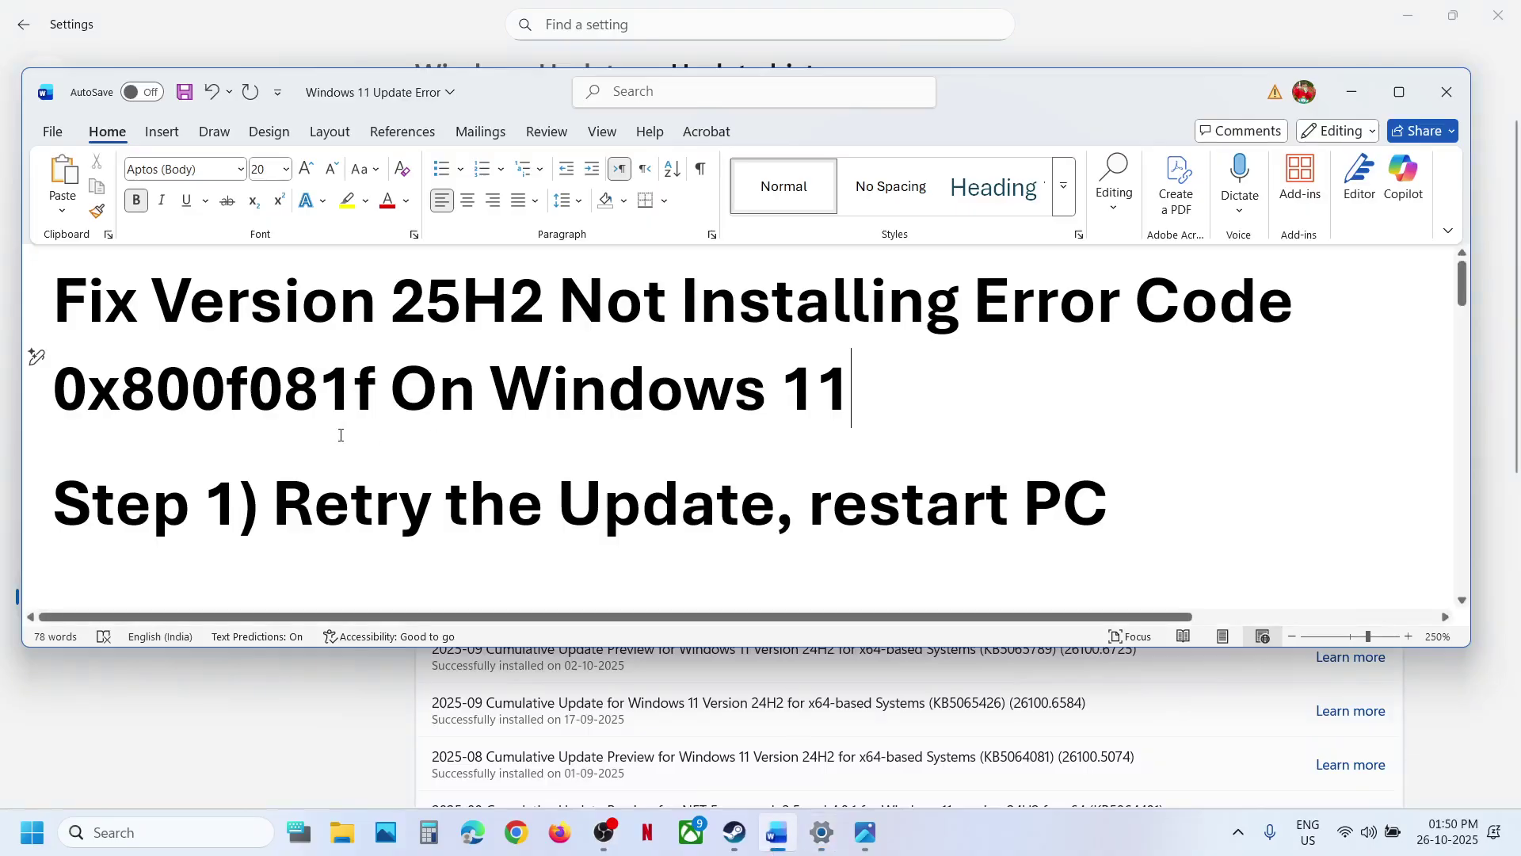
{"action": "left_click_drag", "start_coordinate": [68, 410], "coordinate": [370, 404]}
{"action": "left_click", "coordinate": [309, 740]}
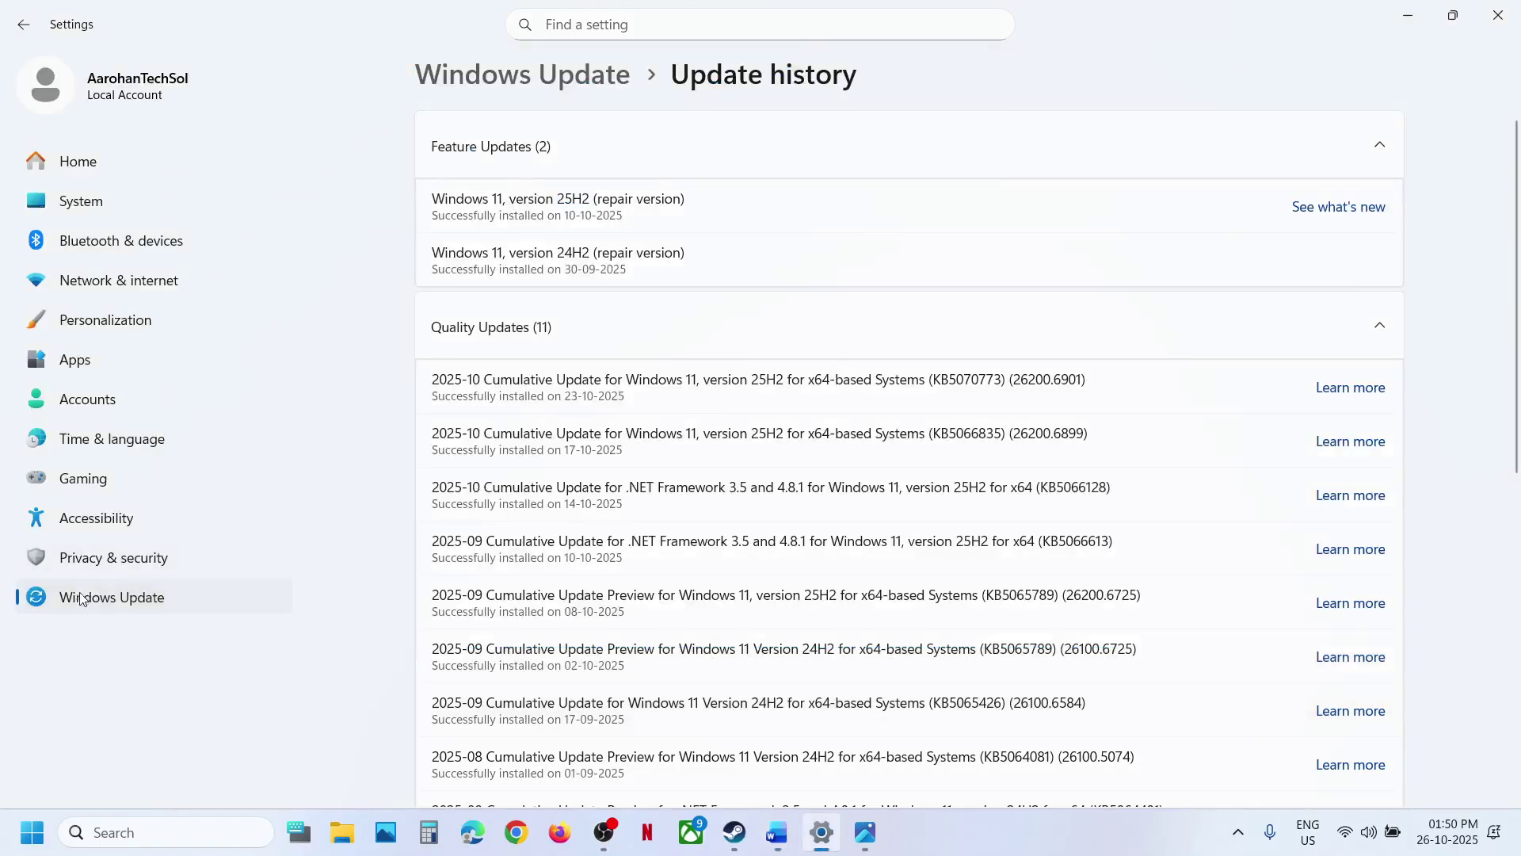
{"action": "left_click", "coordinate": [82, 600]}
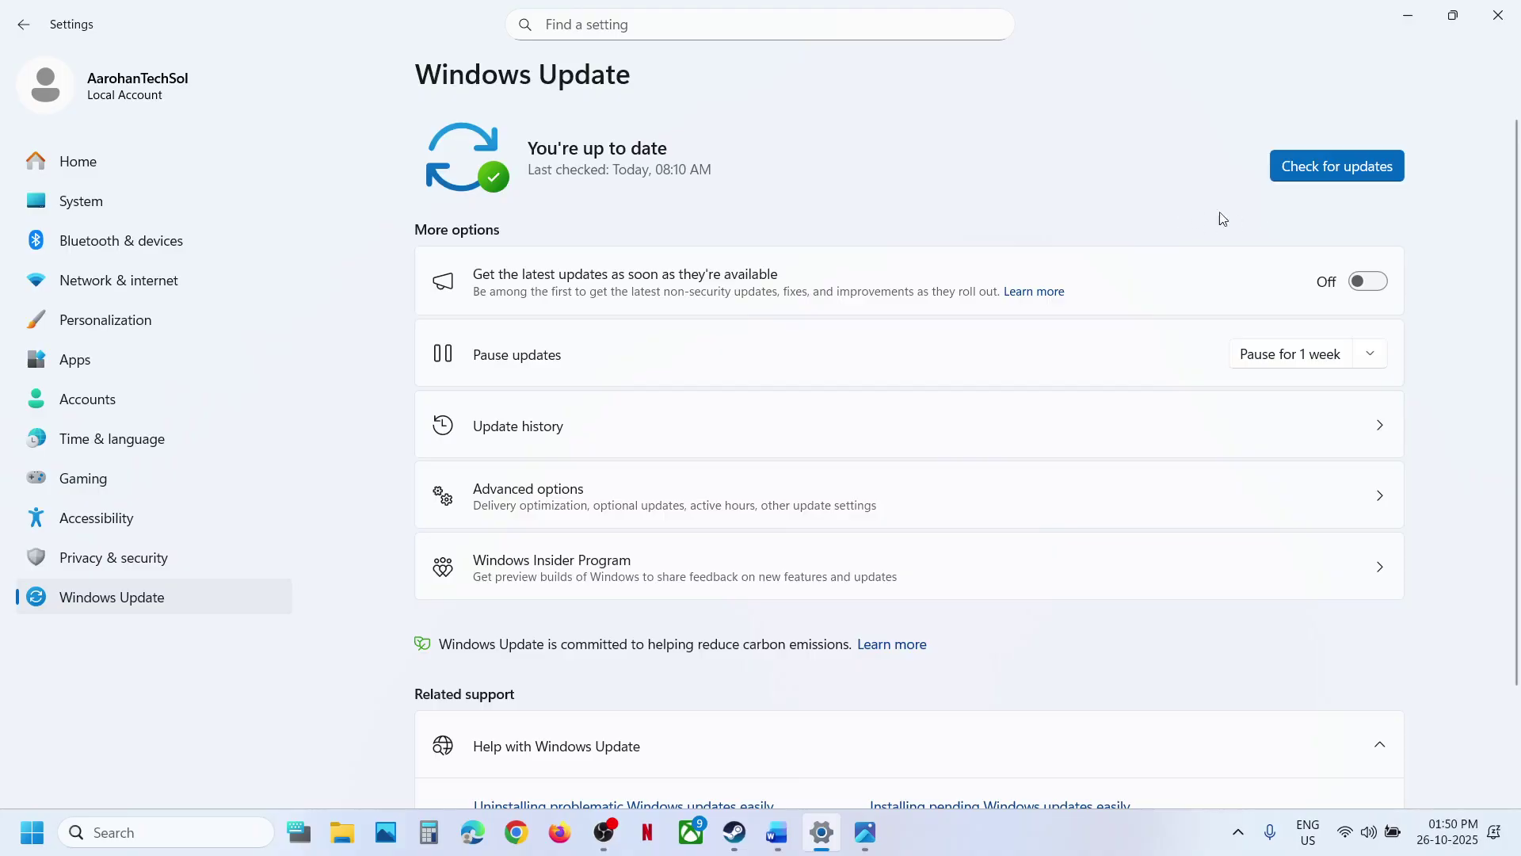
Step: Check the Start menu power options without restarting, then scroll the notes down
{"action": "left_click", "coordinate": [46, 843]}
{"action": "left_click", "coordinate": [580, 767]}
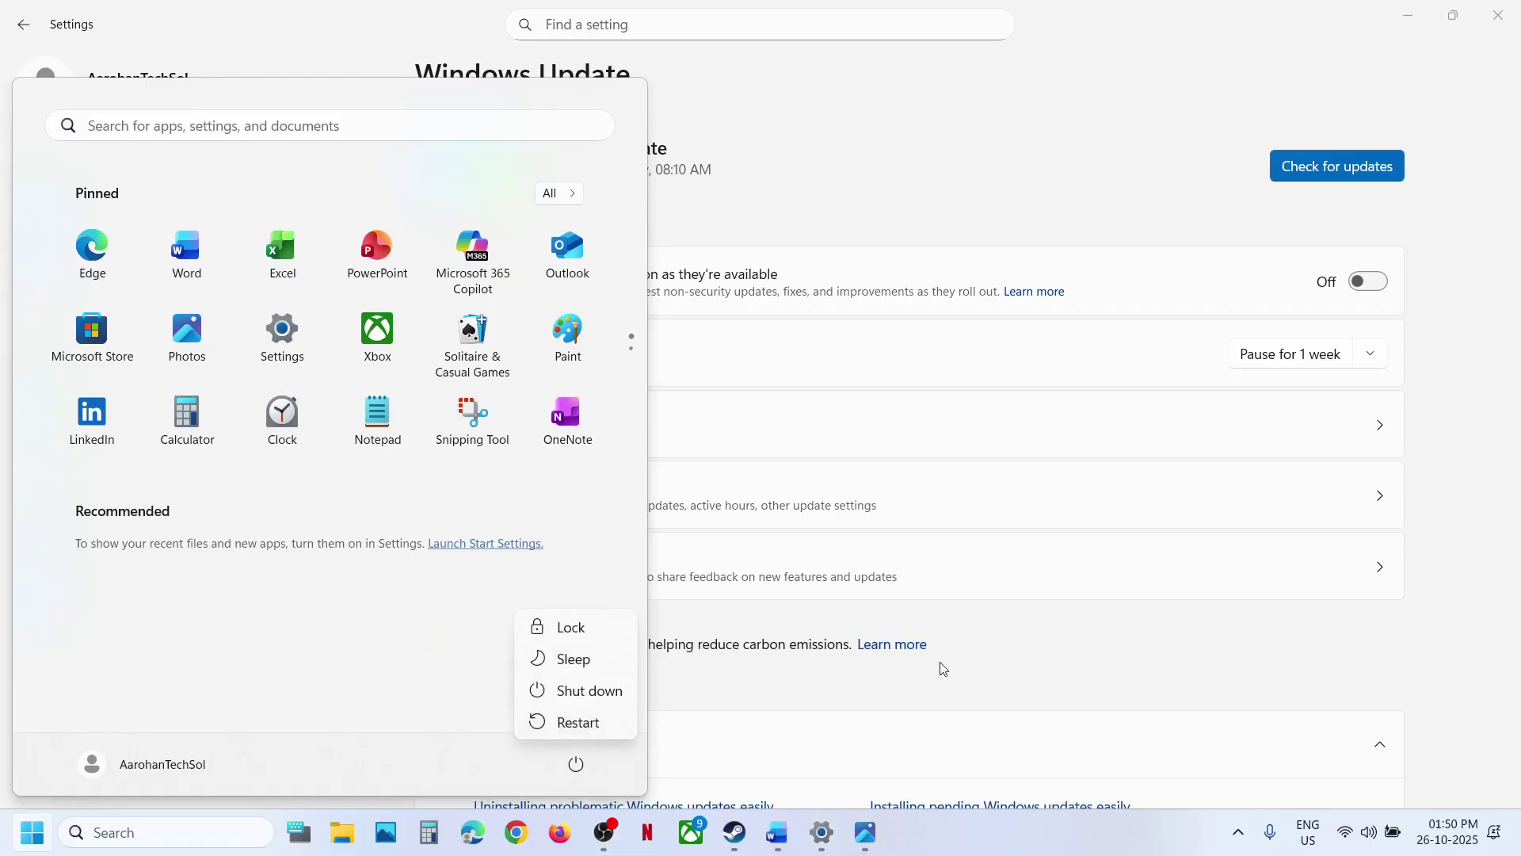
{"action": "key", "text": "Escape"}
{"action": "left_click", "coordinate": [776, 831]}
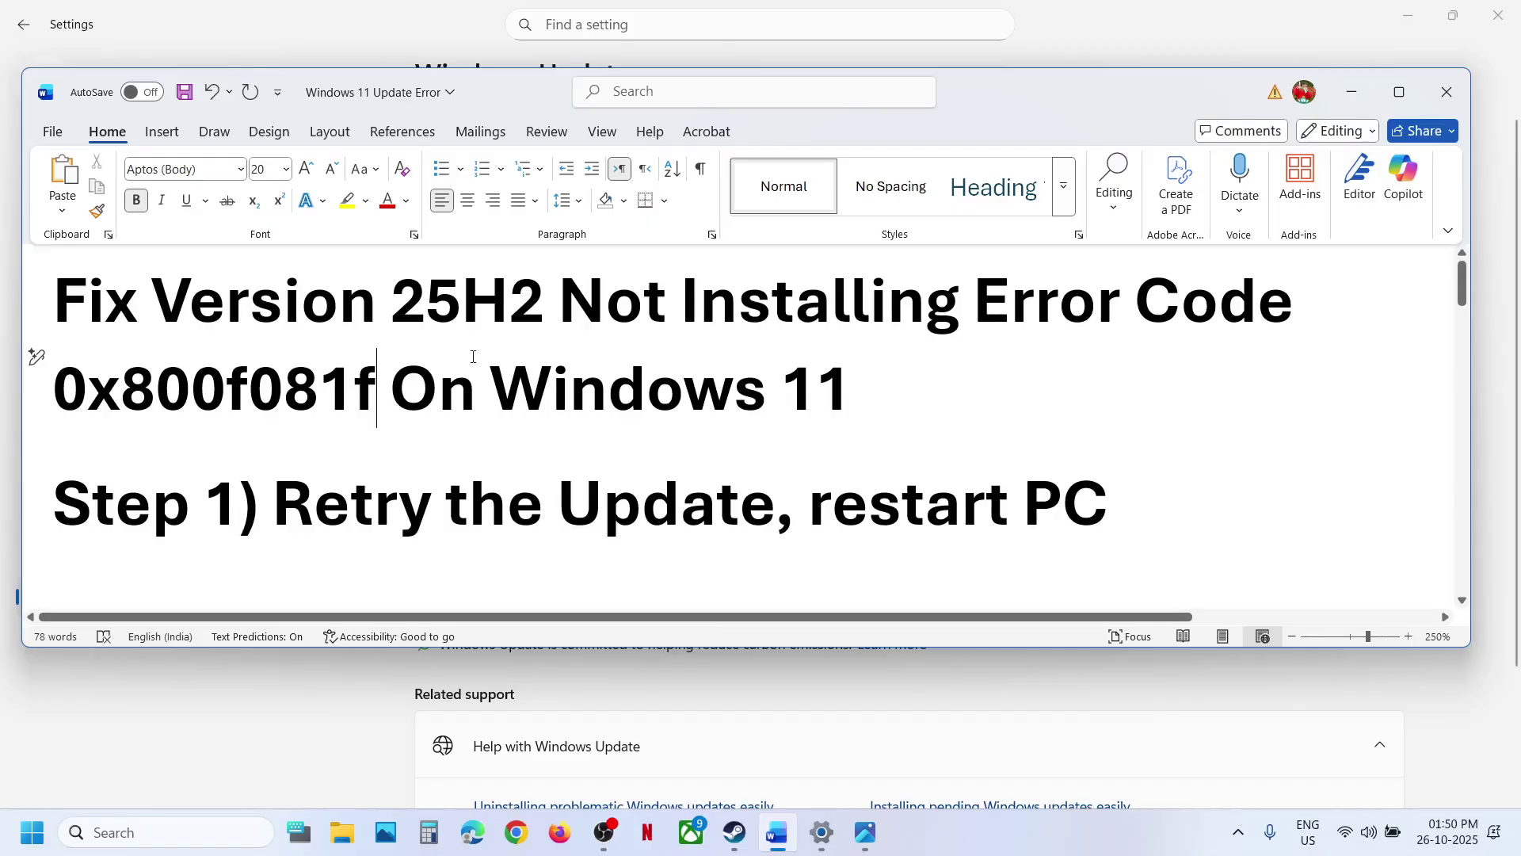
{"action": "scroll", "coordinate": [450, 355], "scroll_direction": "down", "scroll_amount": 5}
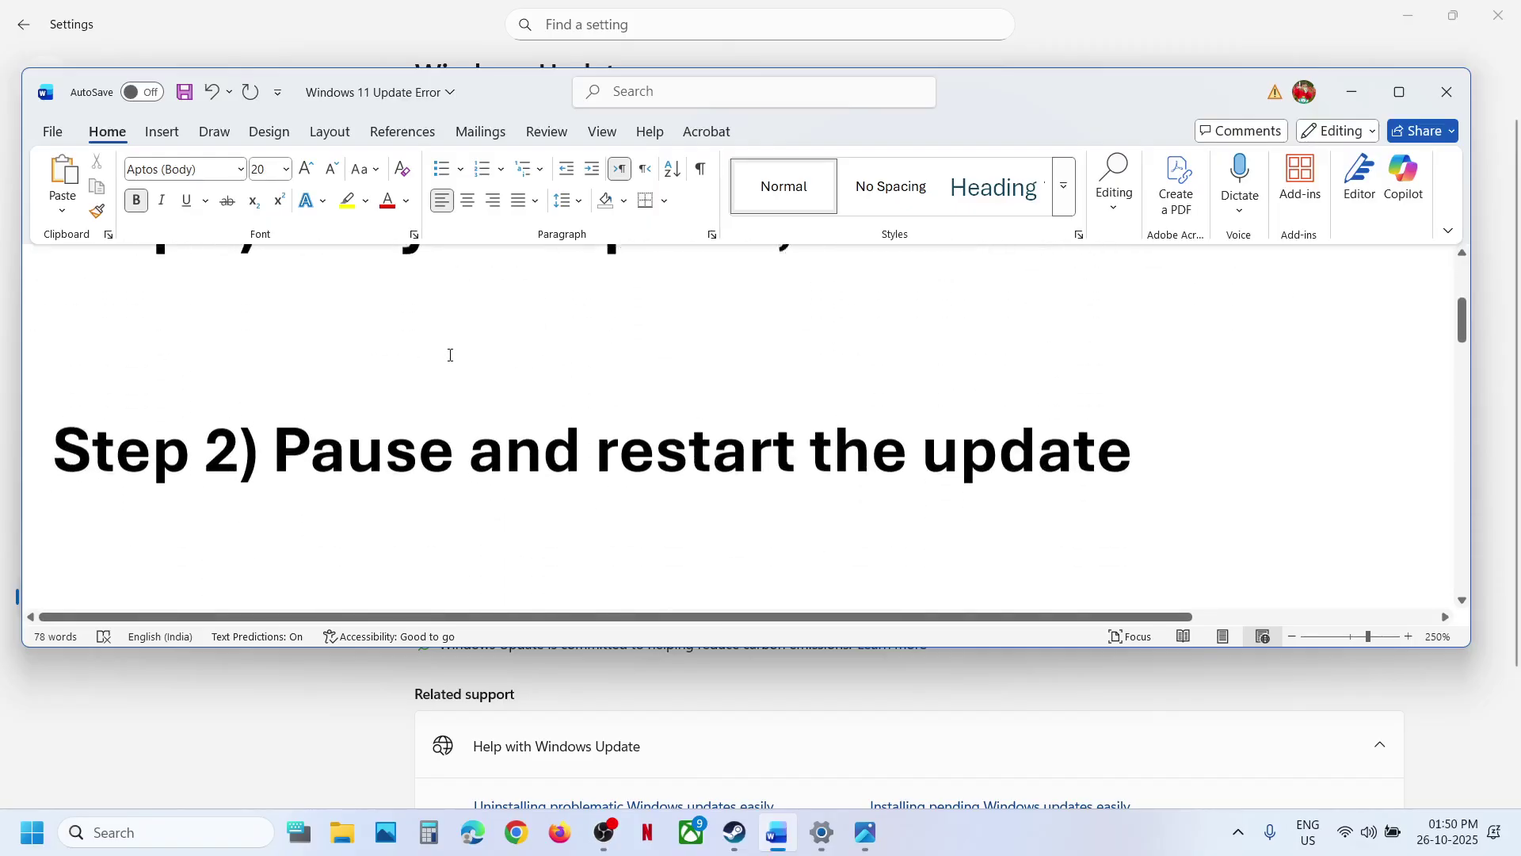
Step: Pause updates for 1 week, resume them, and scroll the notes to Step 3
{"action": "left_click", "coordinate": [136, 664]}
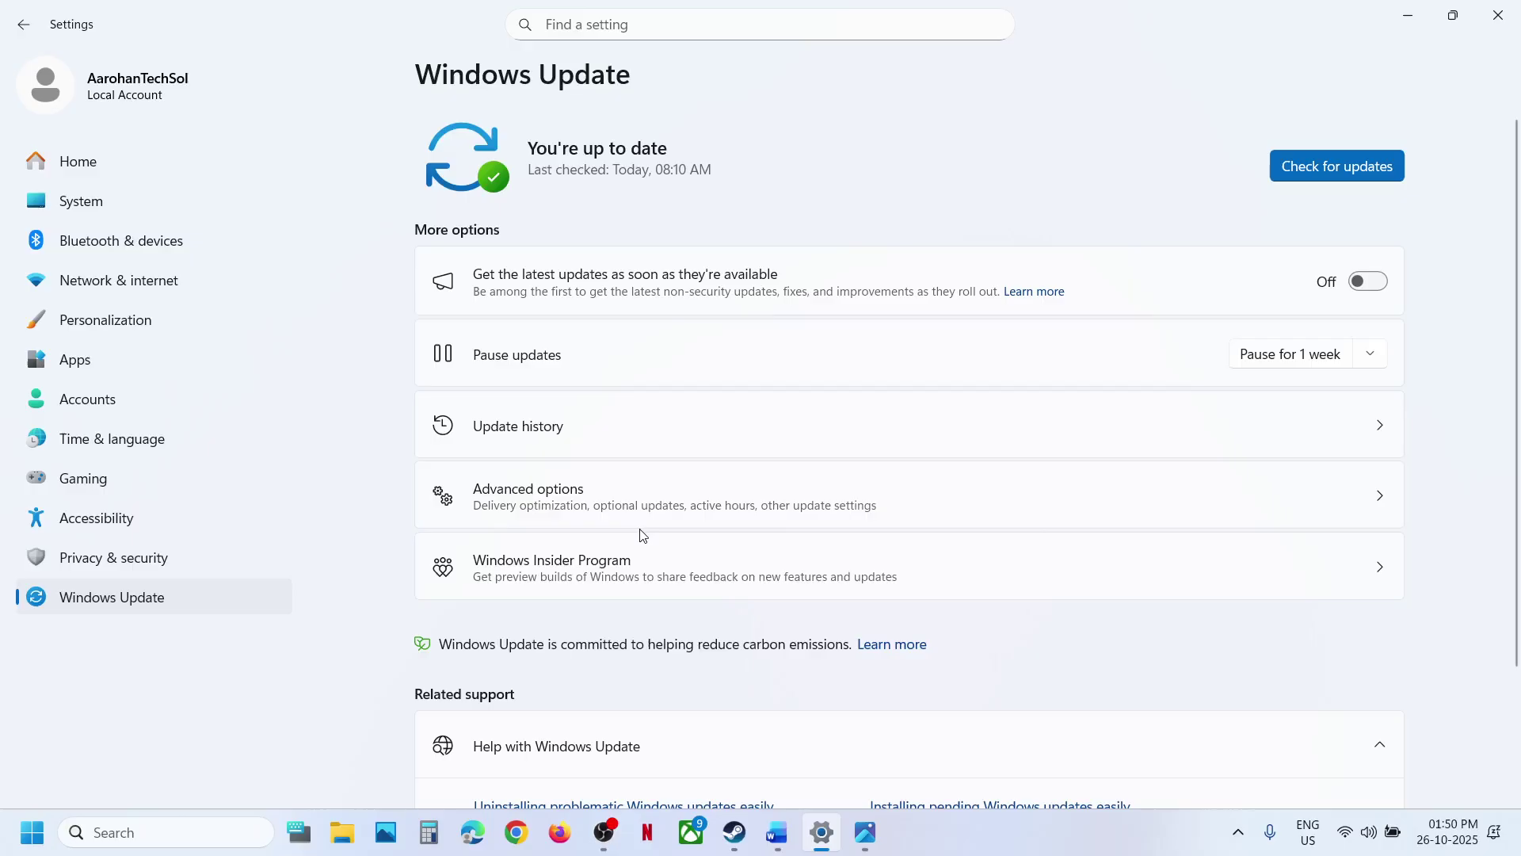
{"action": "left_click", "coordinate": [1255, 356]}
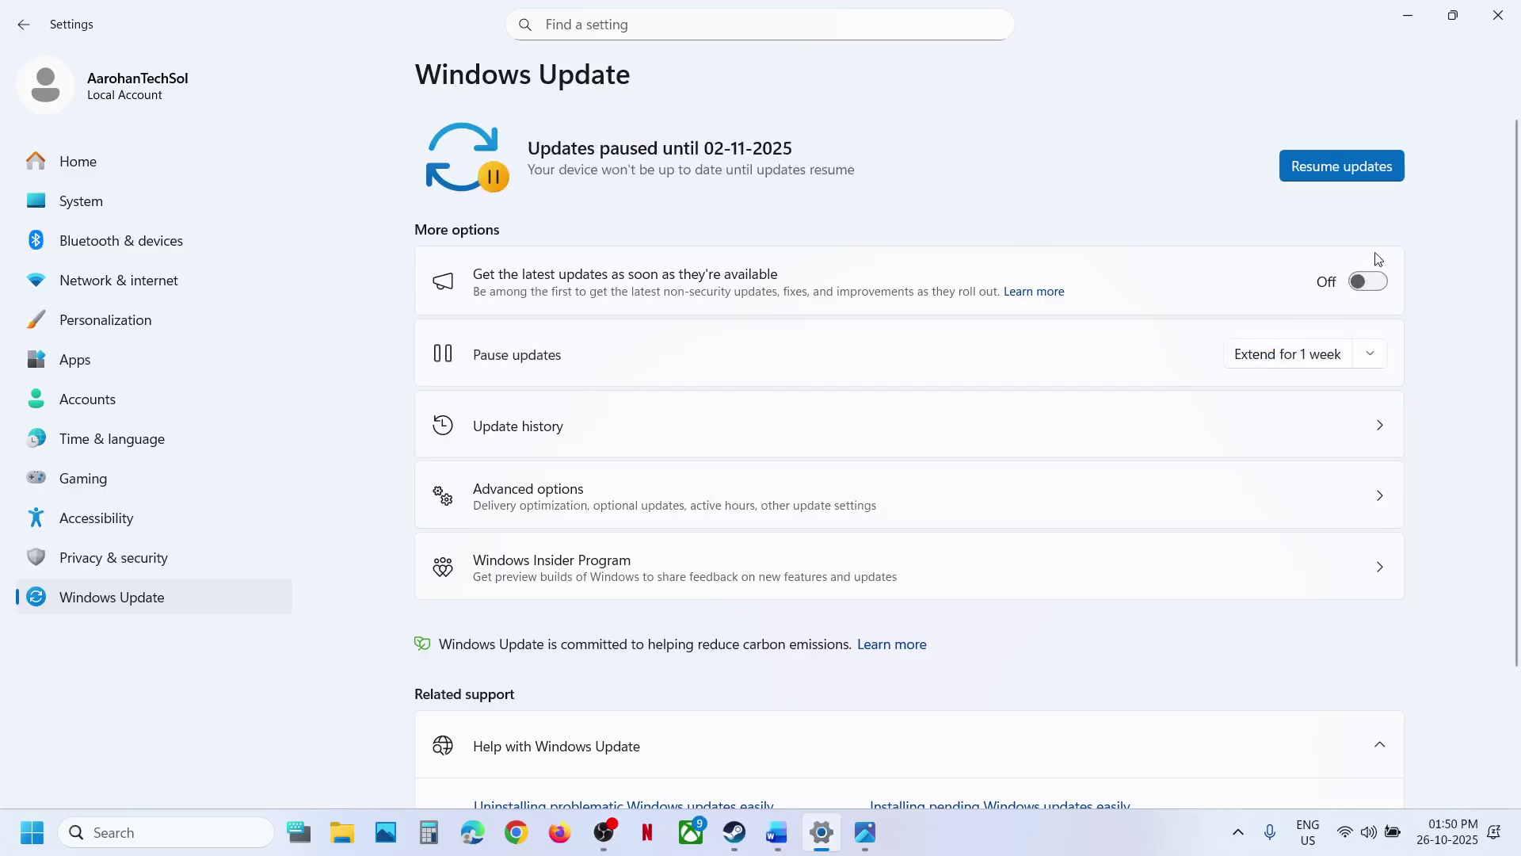
{"action": "left_click", "coordinate": [1336, 168]}
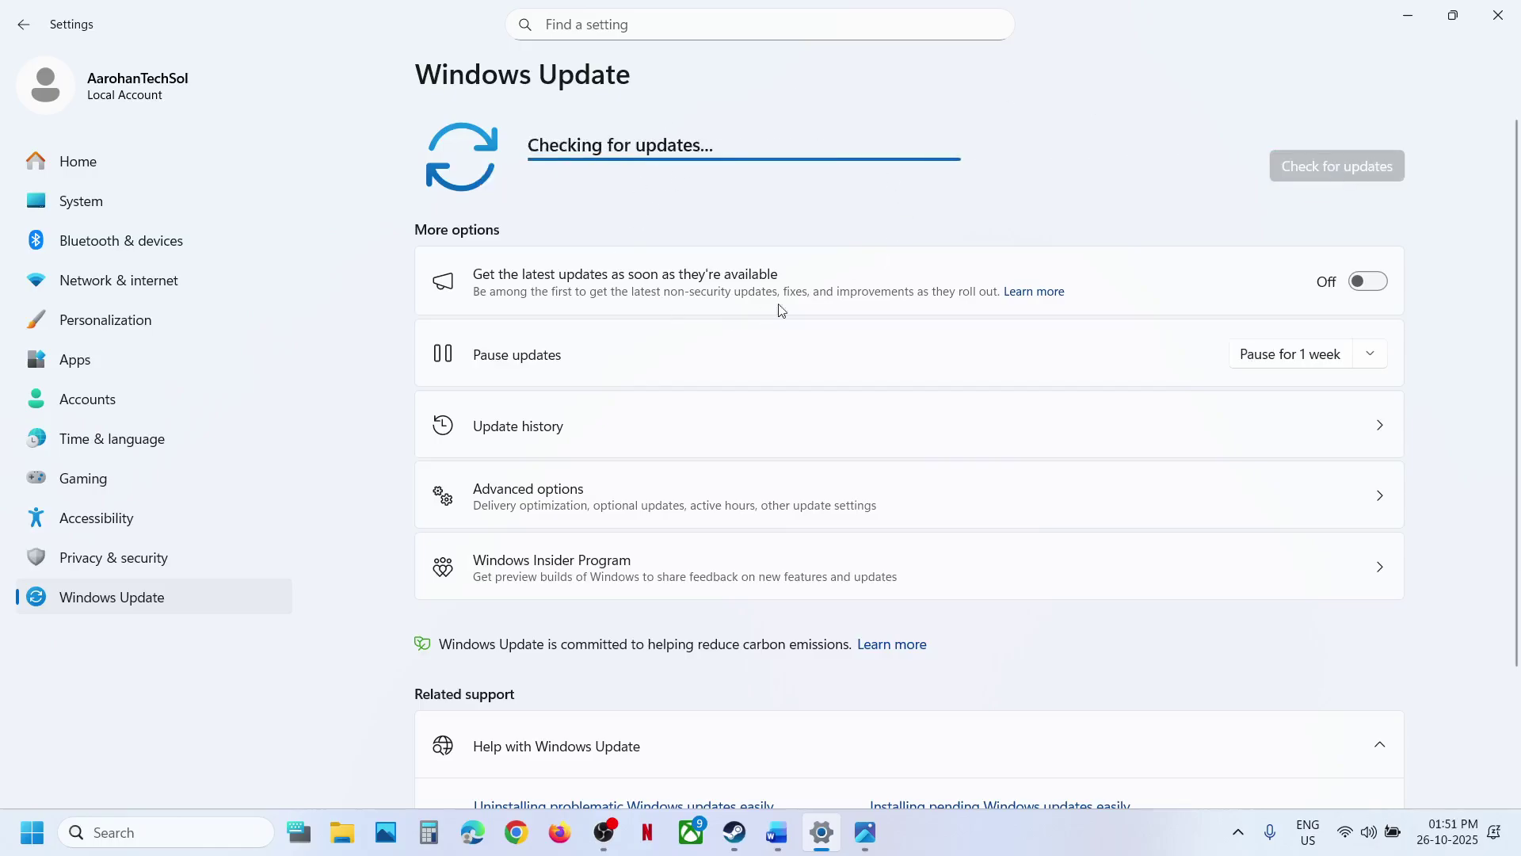
{"action": "left_click", "coordinate": [784, 834]}
{"action": "scroll", "coordinate": [457, 526], "scroll_direction": "down", "scroll_amount": 5}
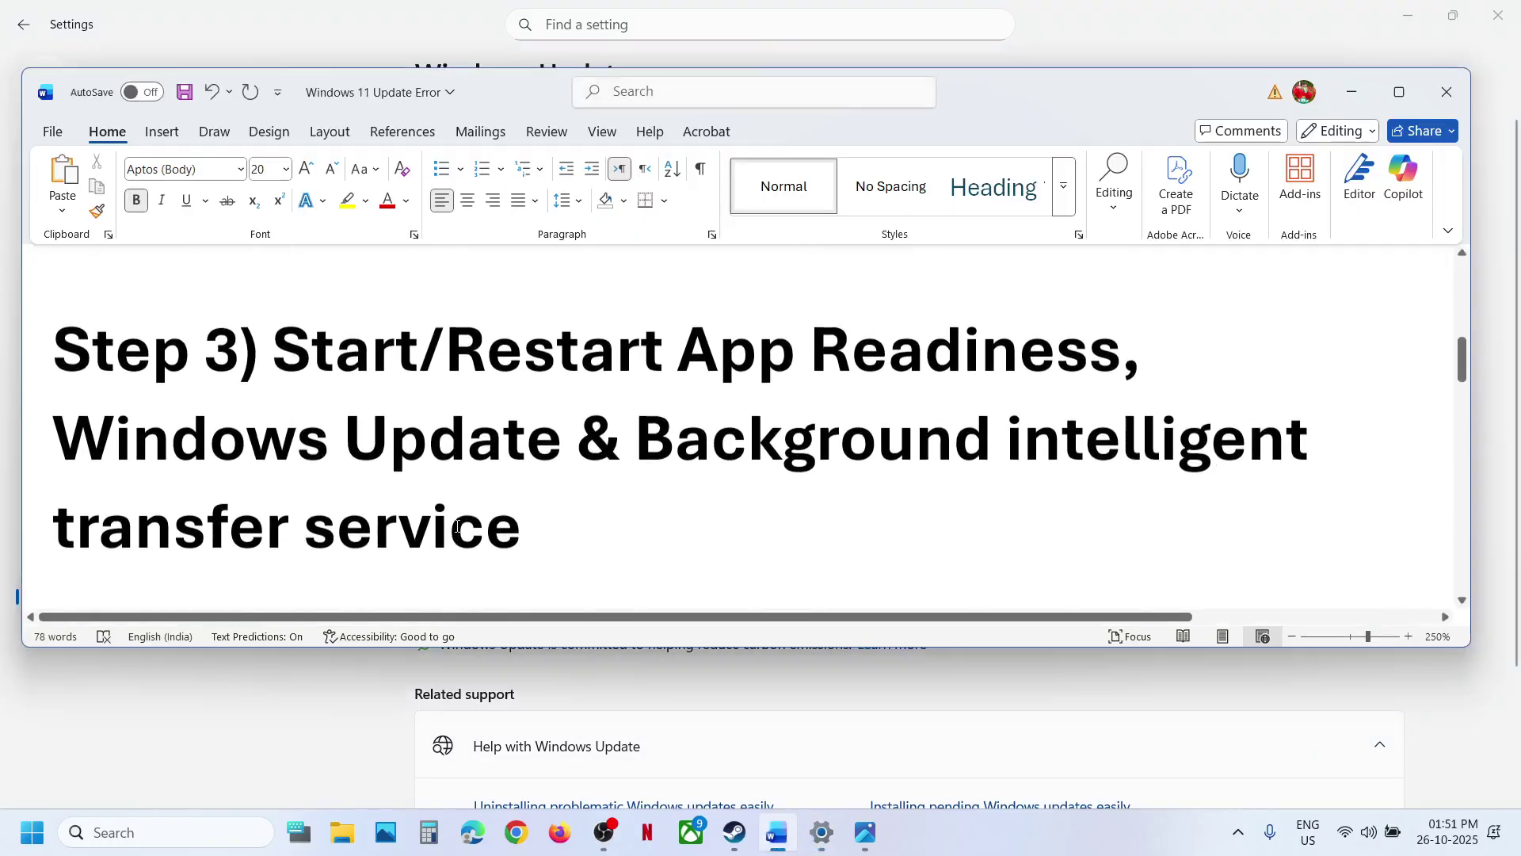
Step: Search for 'servi' and launch the Services console
{"action": "left_click", "coordinate": [184, 681]}
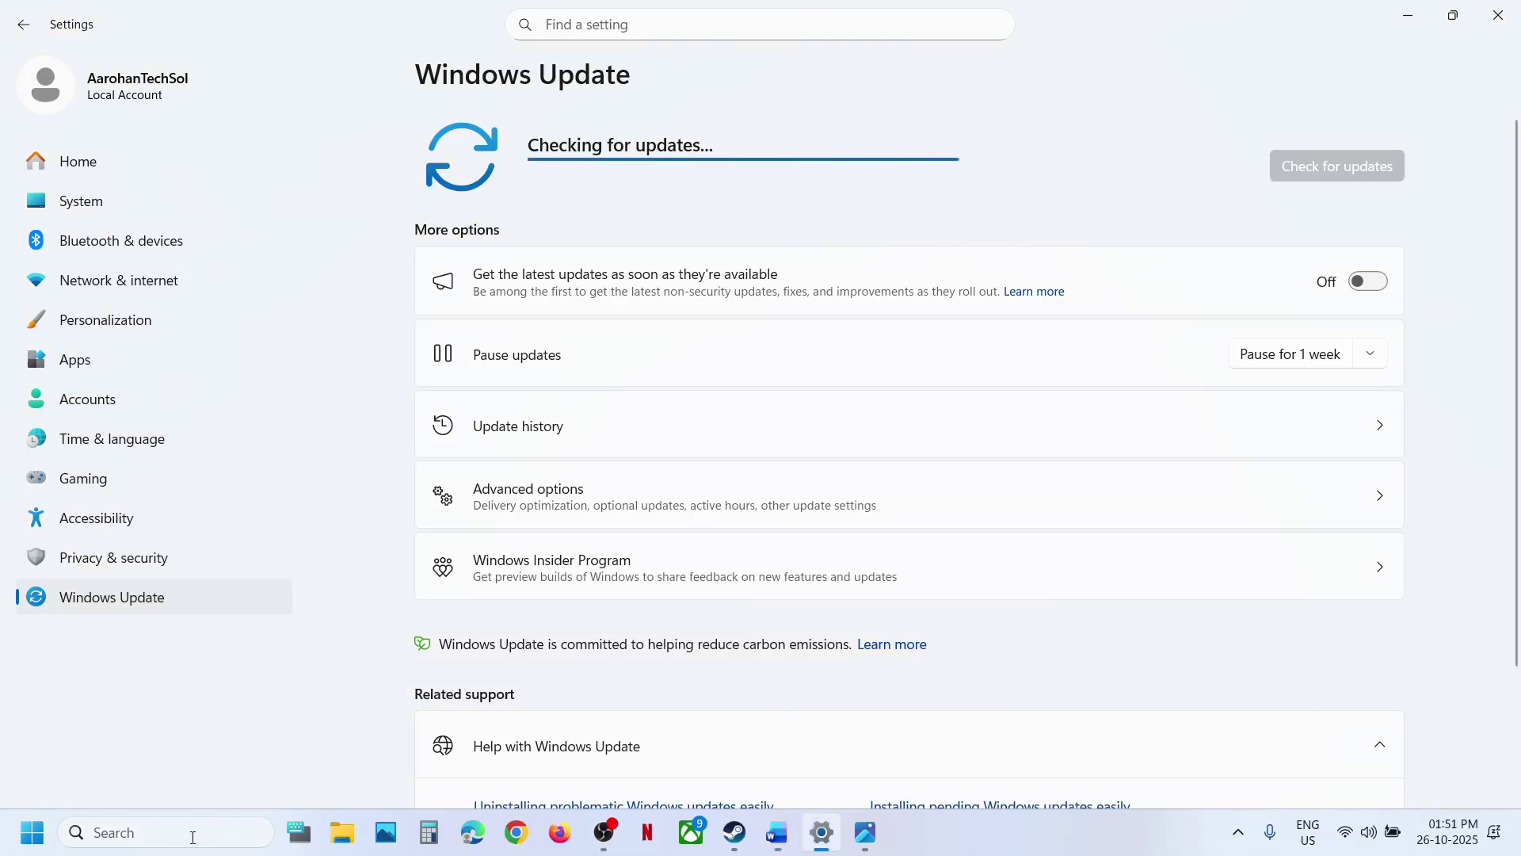
{"action": "left_click", "coordinate": [190, 834]}
{"action": "type", "text": "ser"}
{"action": "type", "text": "vices"}
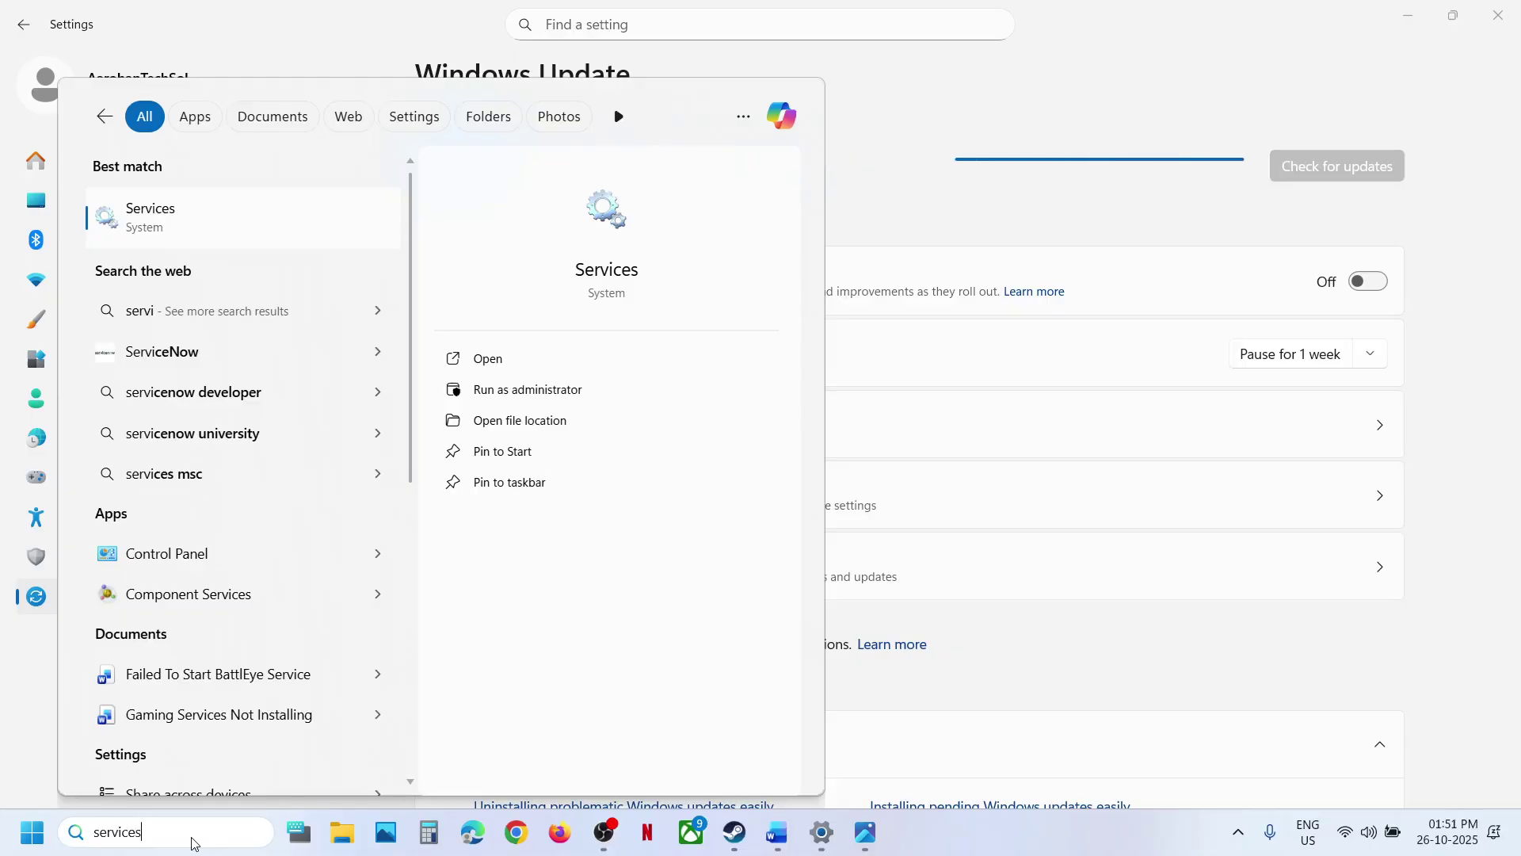
{"action": "key", "text": "Escape"}
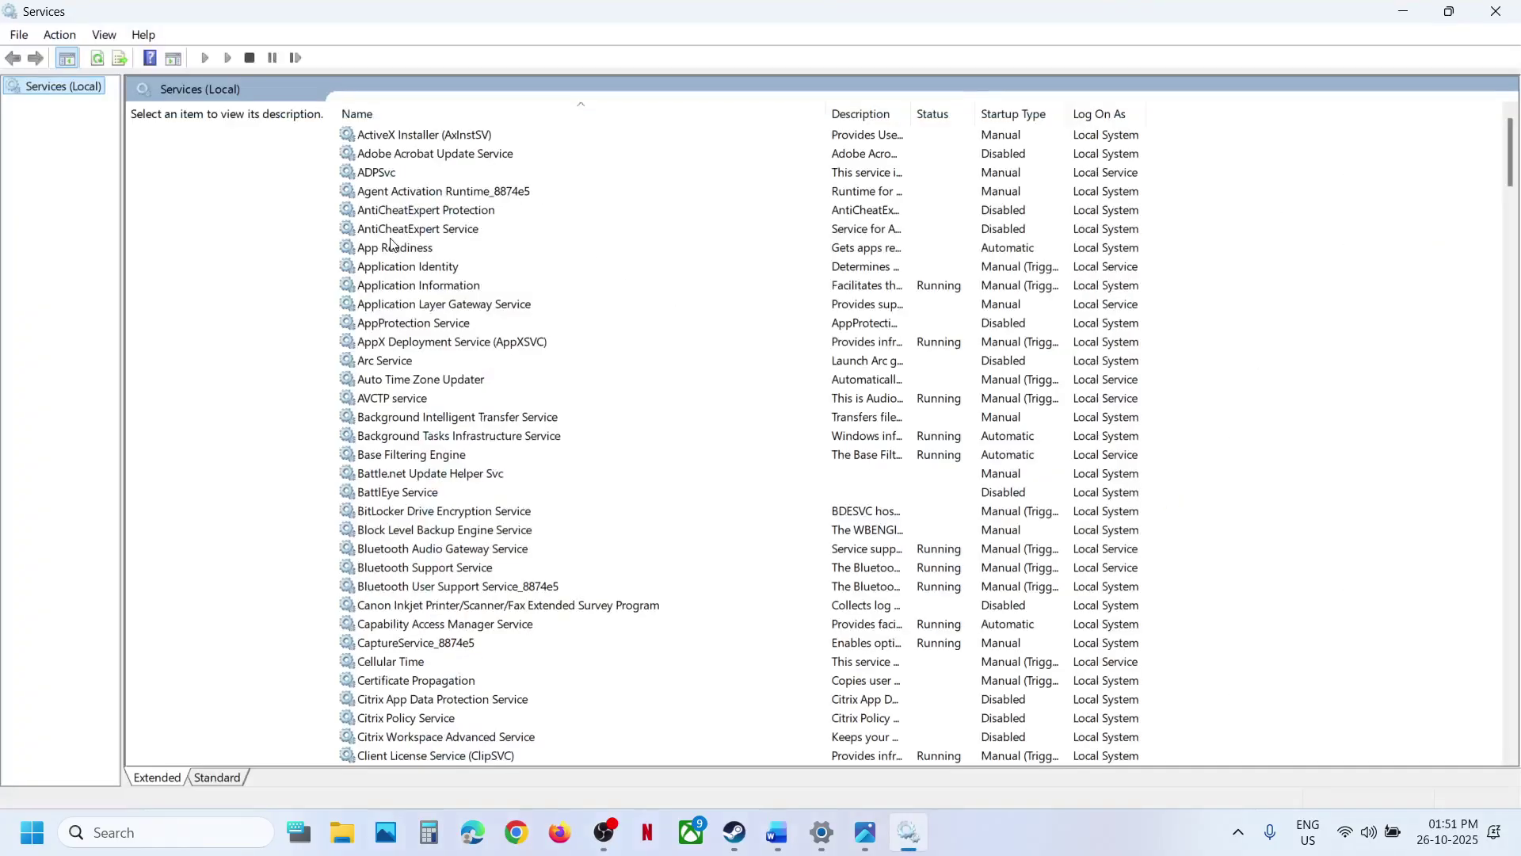
Step: Set App Readiness to Automatic startup, start it, then restart it
{"action": "left_click", "coordinate": [457, 249]}
{"action": "double_click", "coordinate": [458, 258]}
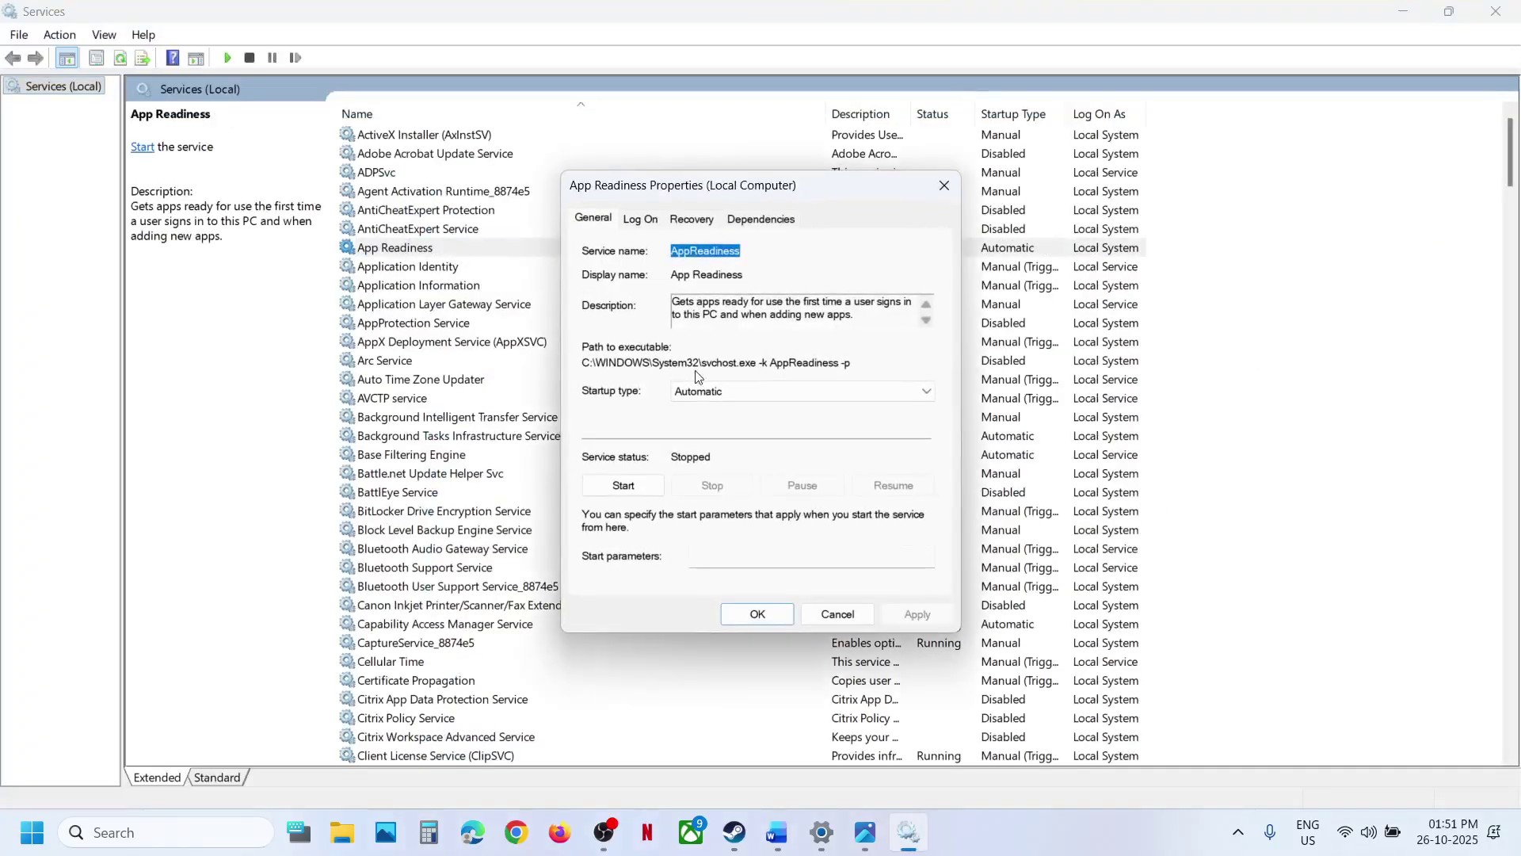
{"action": "left_click", "coordinate": [702, 391]}
{"action": "left_click", "coordinate": [714, 421]}
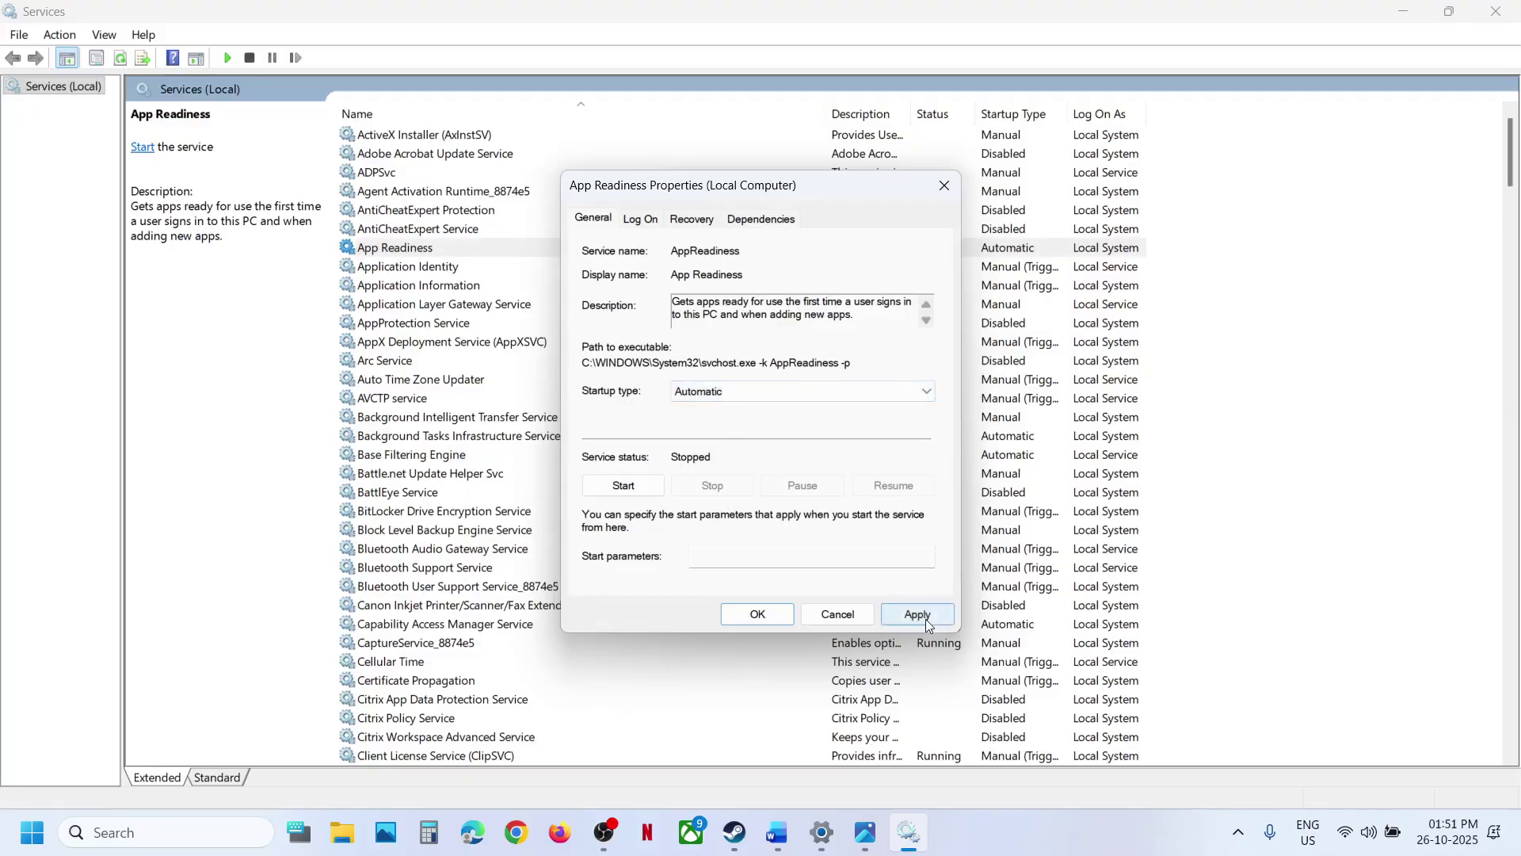
{"action": "left_click", "coordinate": [918, 614]}
{"action": "left_click", "coordinate": [610, 486]}
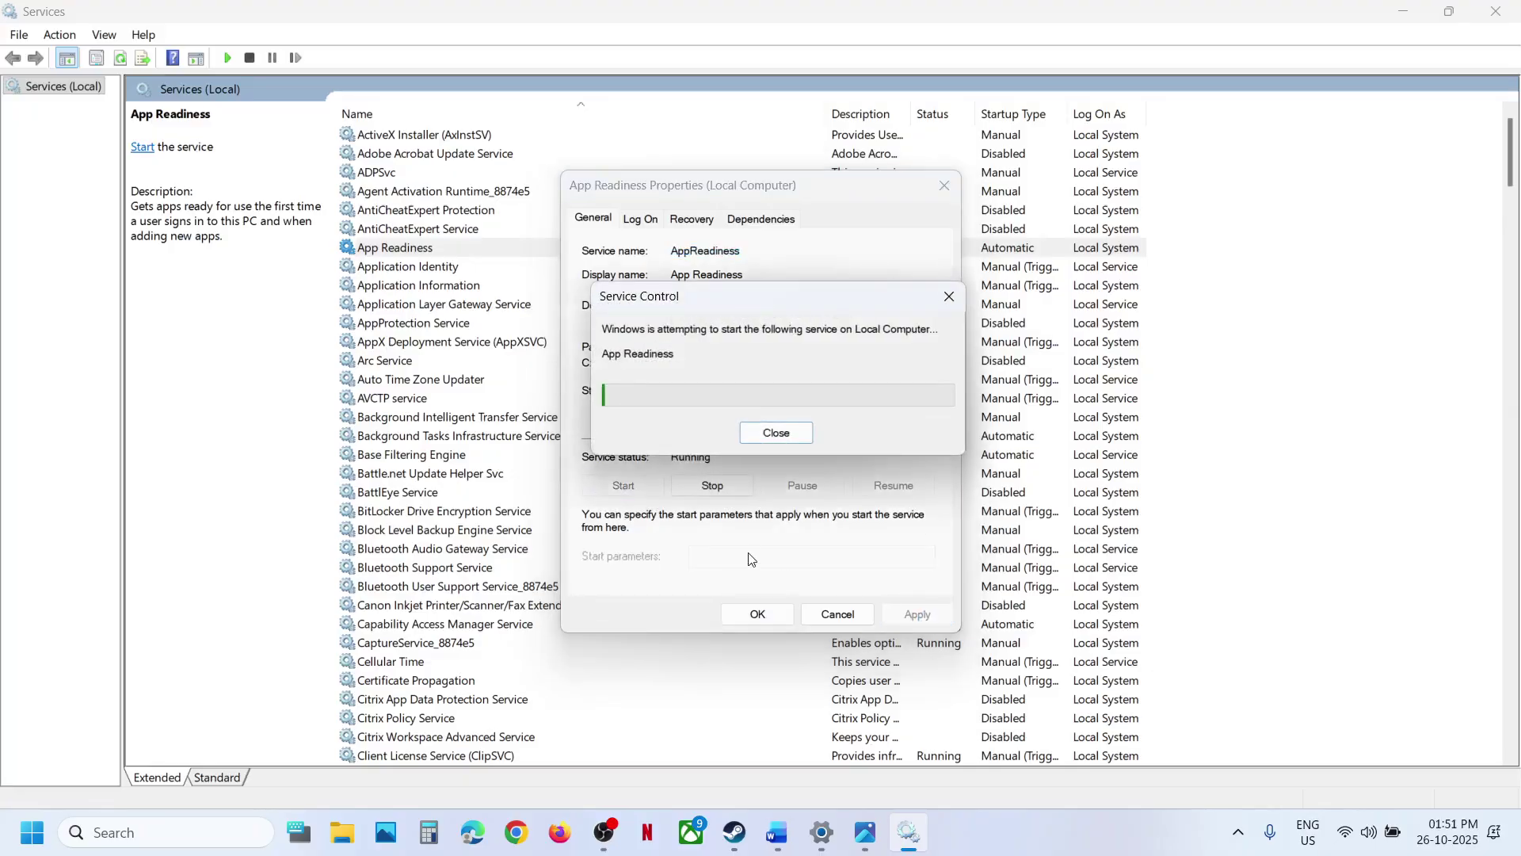
{"action": "left_click", "coordinate": [751, 617]}
{"action": "right_click", "coordinate": [417, 245]}
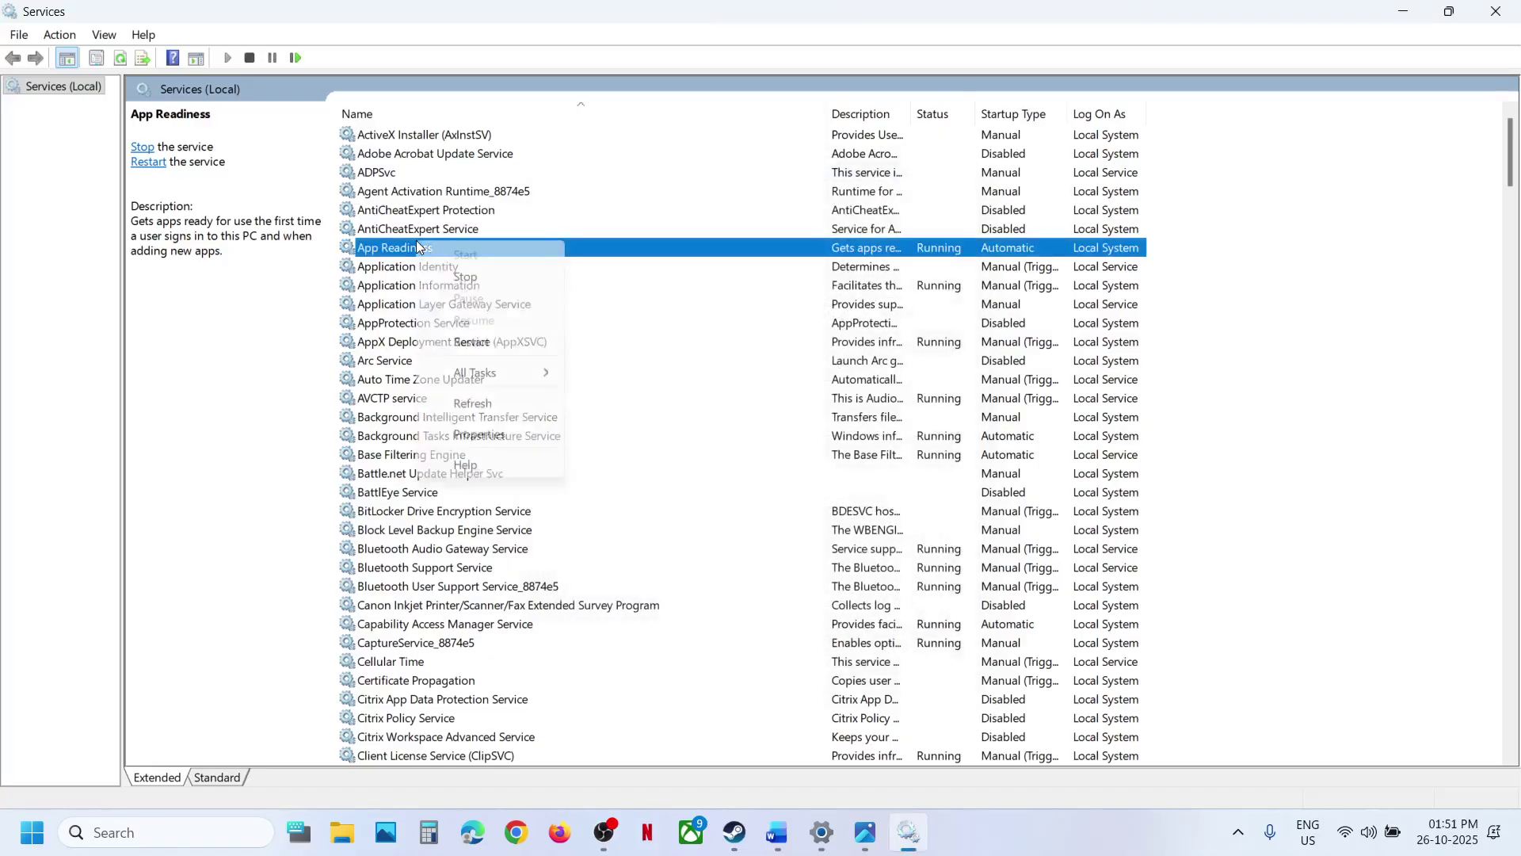
{"action": "left_click", "coordinate": [481, 343]}
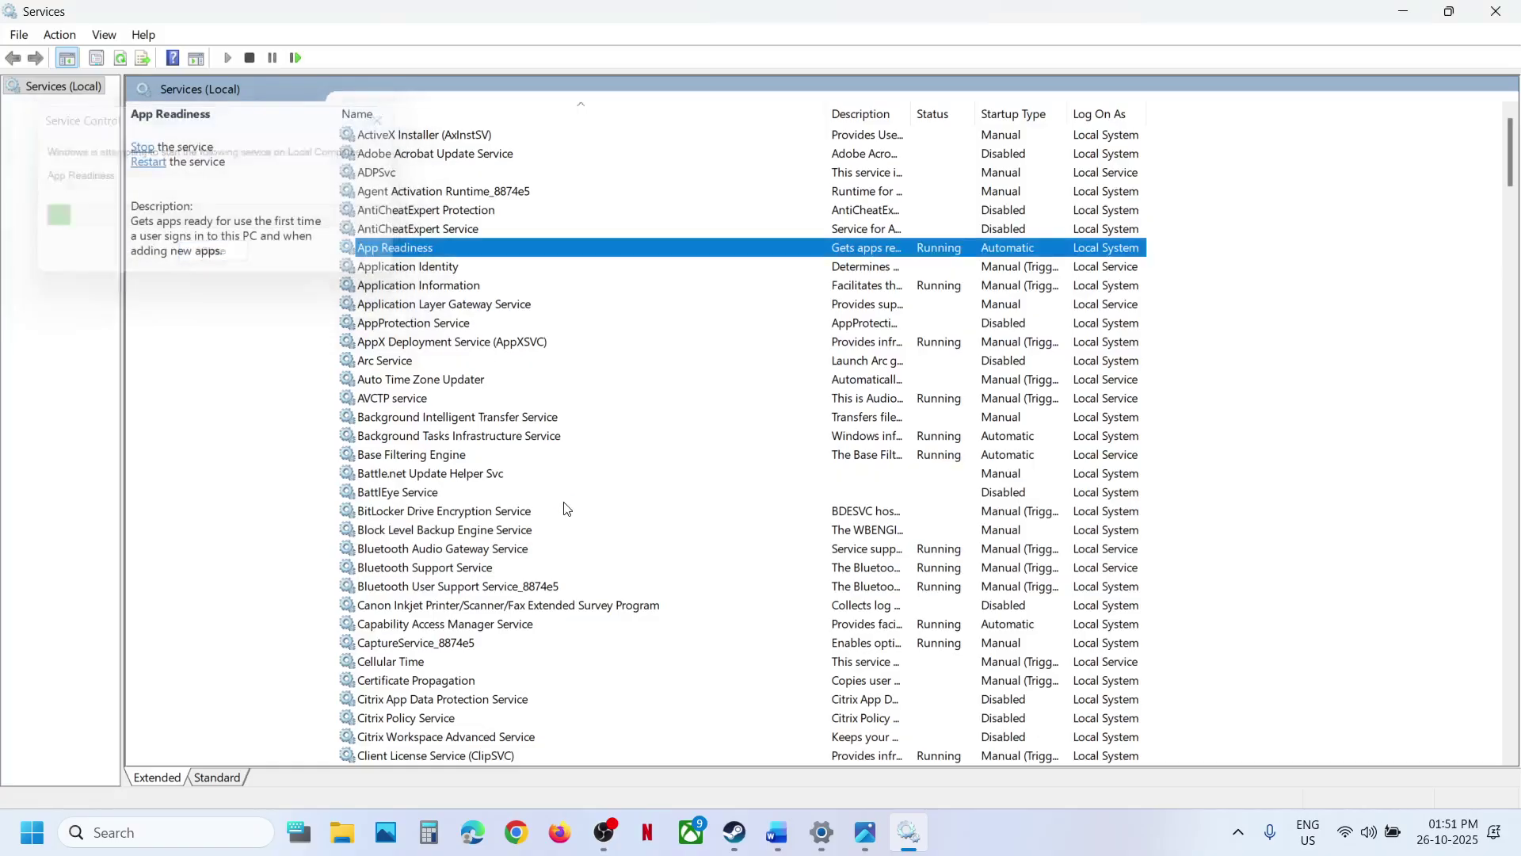
{"action": "left_click", "coordinate": [428, 567]}
Step: Keep the Windows Update service on Automatic startup and restart it
{"action": "key", "text": "w"}
{"action": "scroll", "coordinate": [426, 565], "scroll_direction": "down", "scroll_amount": 7}
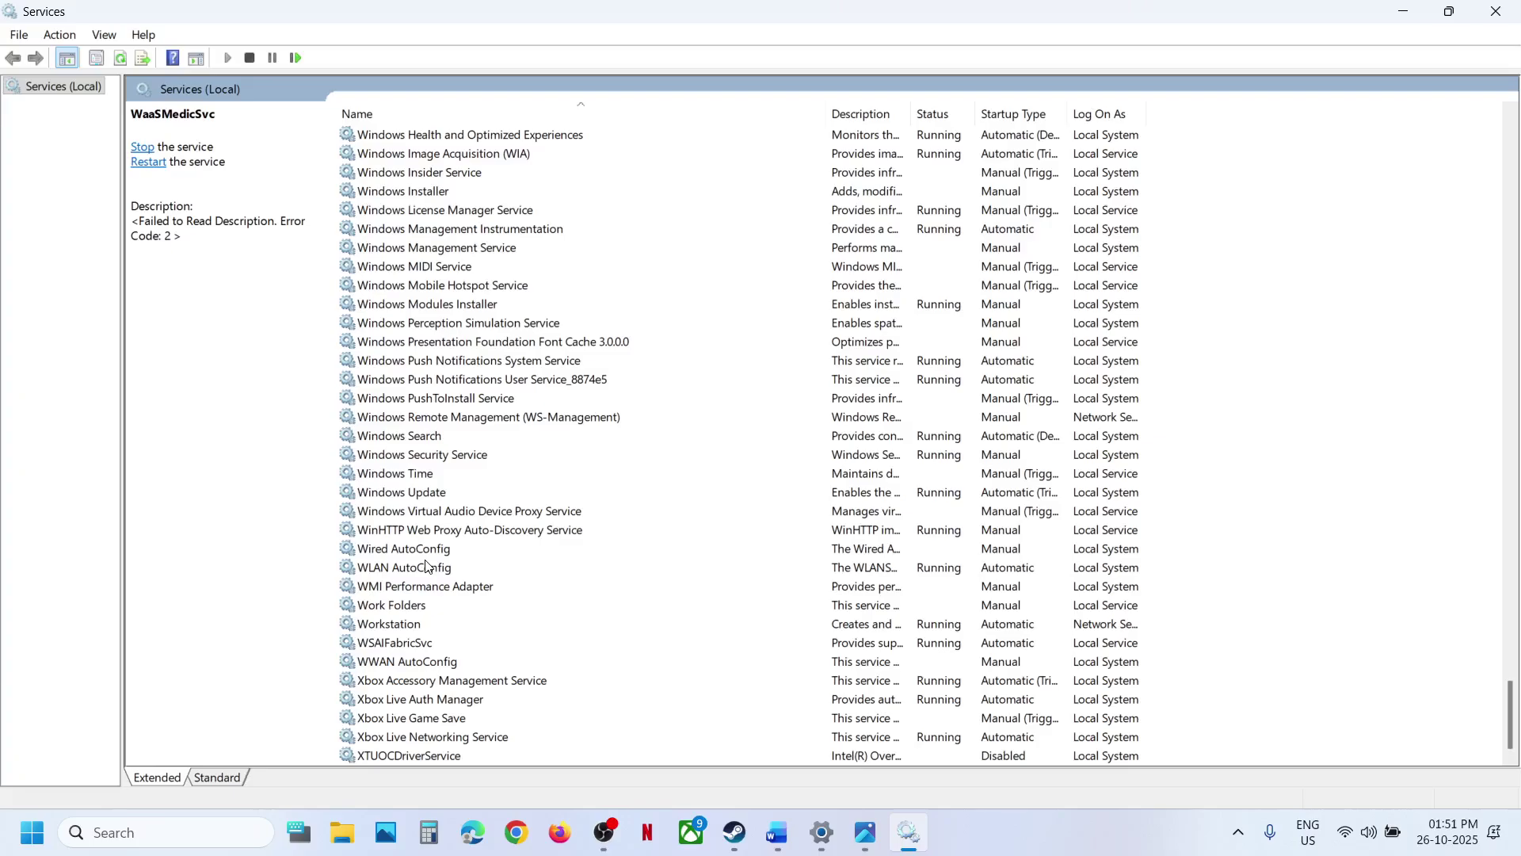
{"action": "double_click", "coordinate": [482, 493]}
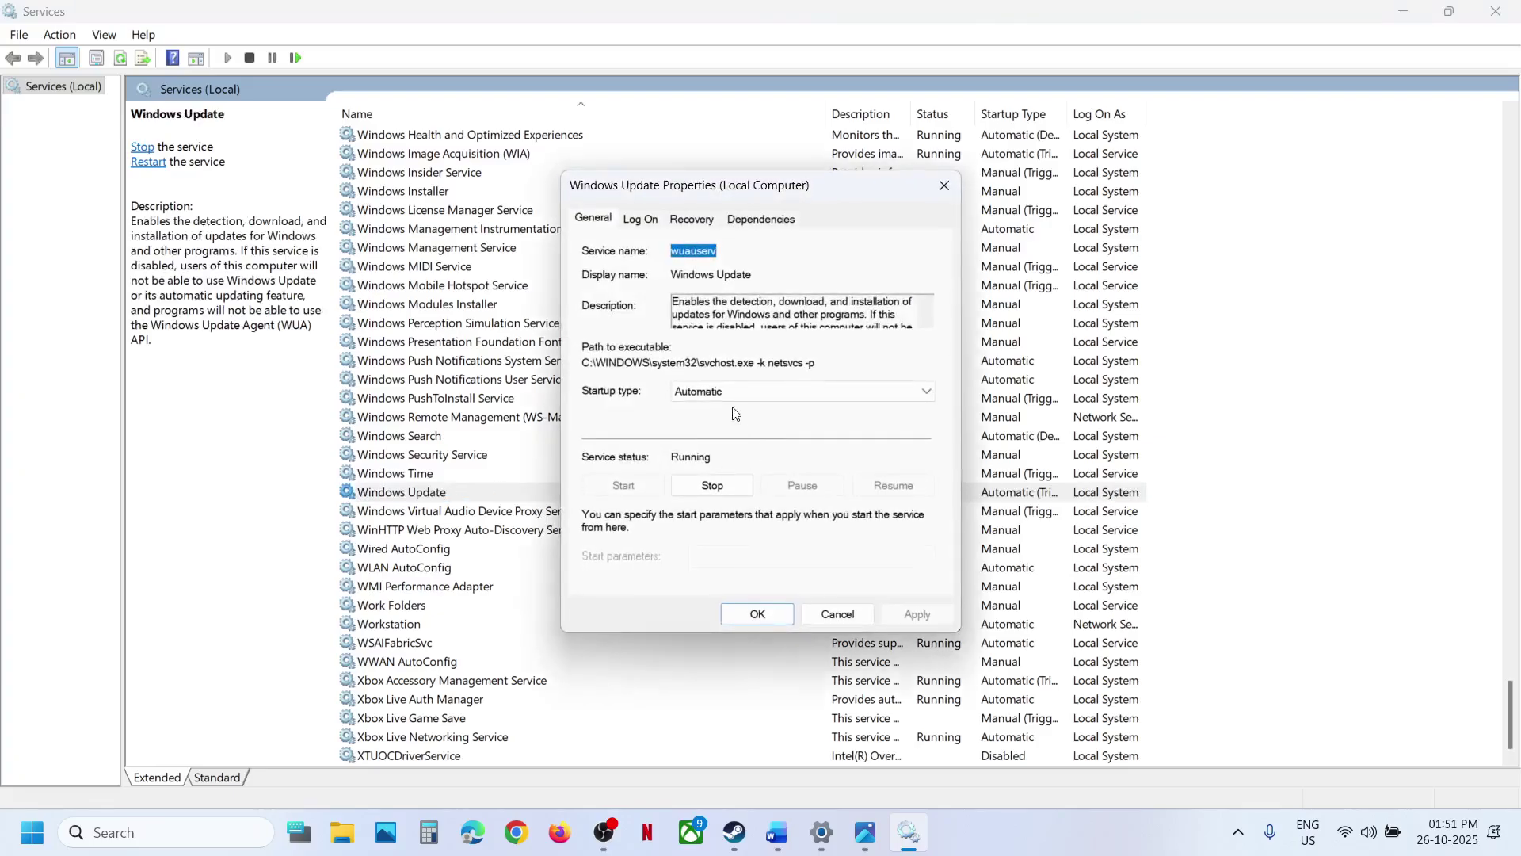
{"action": "left_click", "coordinate": [723, 392]}
{"action": "left_click", "coordinate": [721, 418]}
{"action": "left_click", "coordinate": [757, 614]}
{"action": "right_click", "coordinate": [444, 496]}
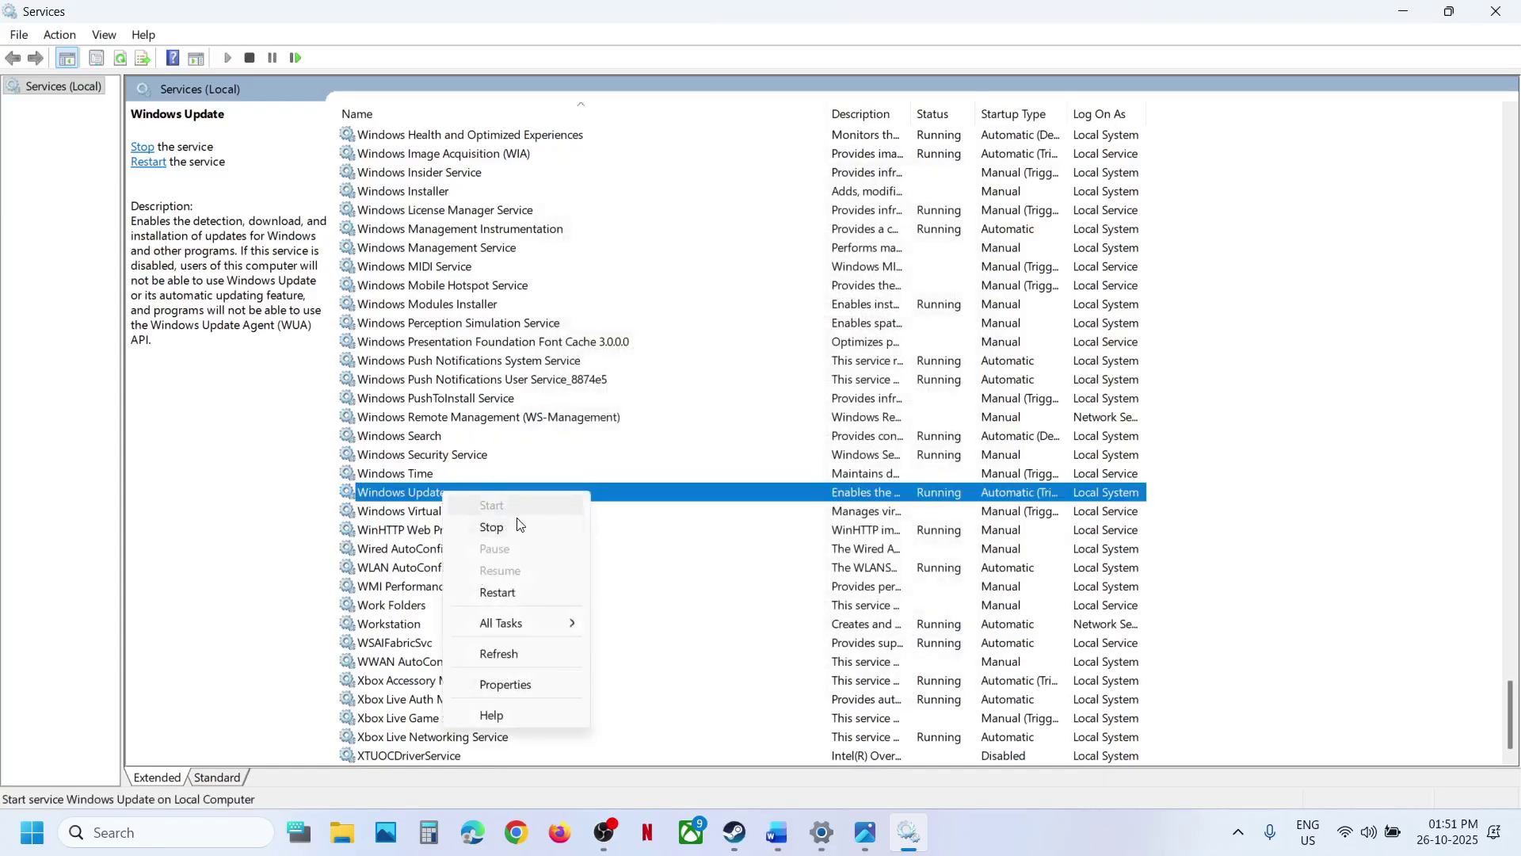
{"action": "left_click", "coordinate": [504, 589]}
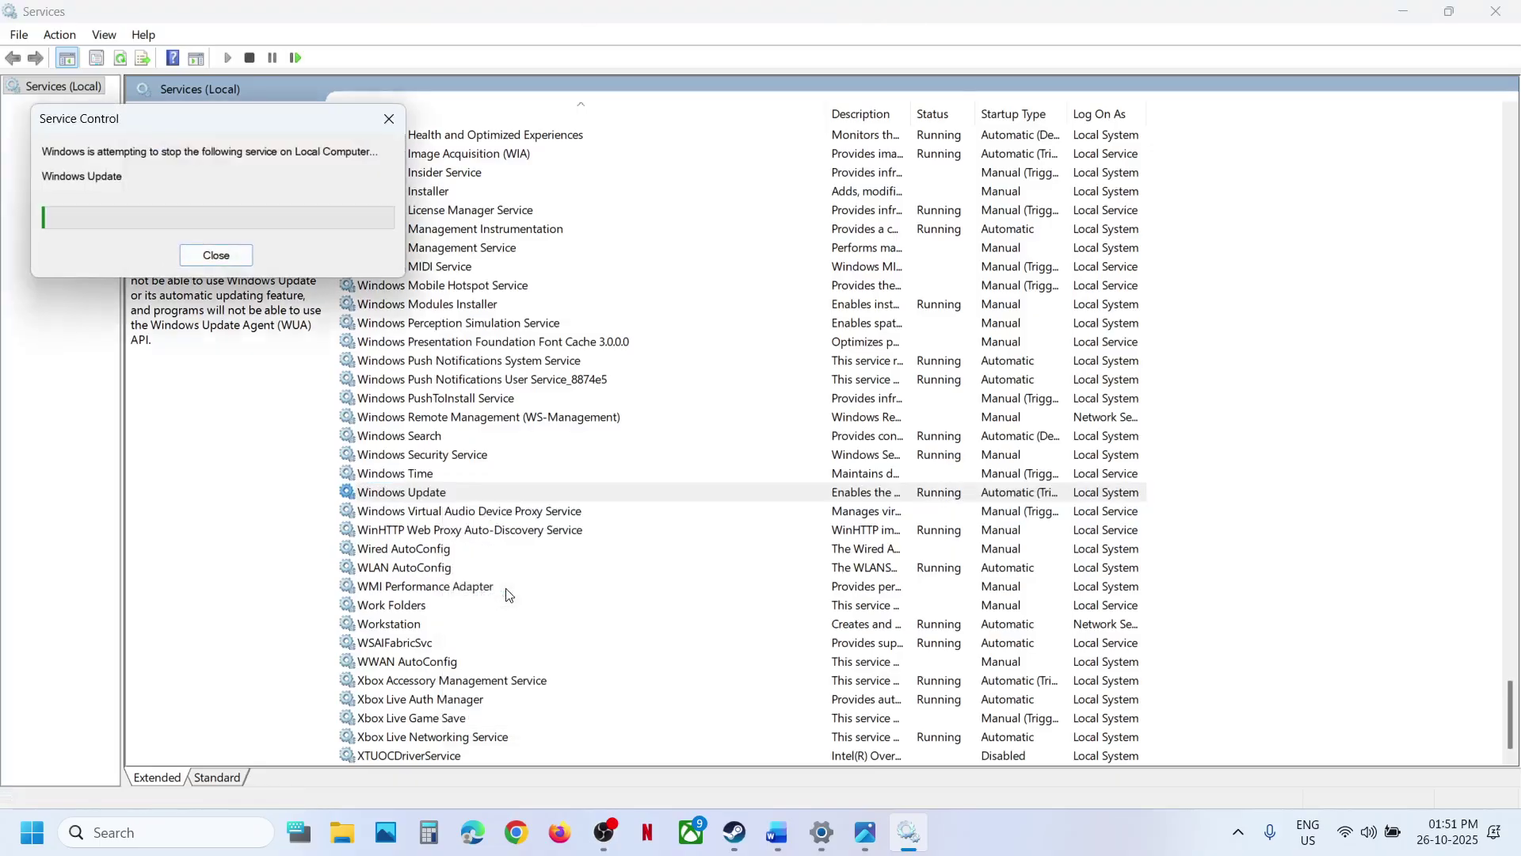
Step: Set Background Intelligent Transfer Service to Automatic, start it, and restart it
{"action": "left_click", "coordinate": [471, 348]}
{"action": "key", "text": "b"}
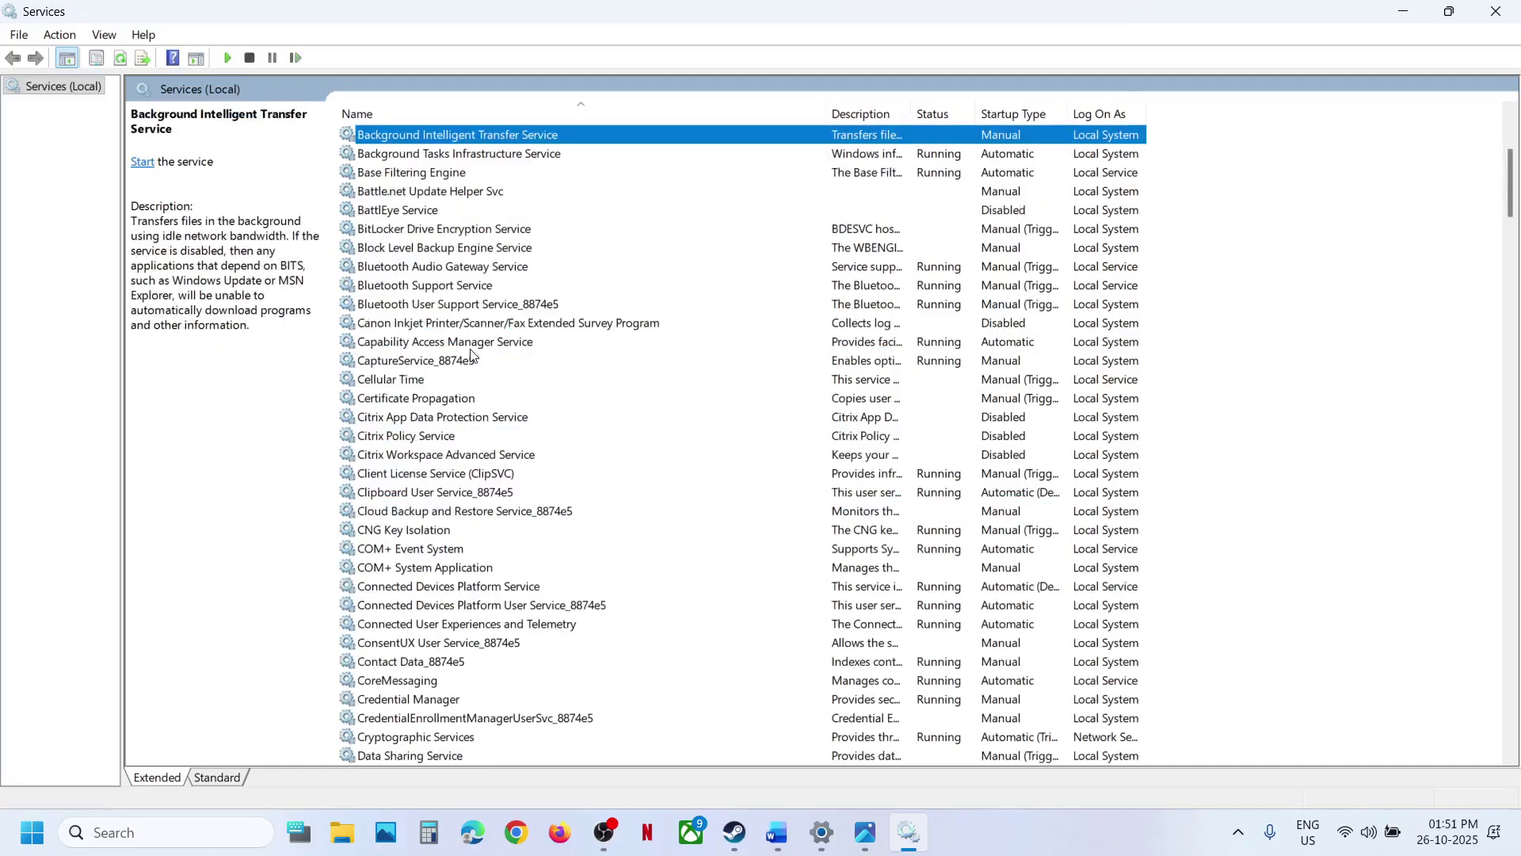
{"action": "scroll", "coordinate": [589, 366], "scroll_direction": "up", "scroll_amount": 5}
{"action": "double_click", "coordinate": [543, 421]}
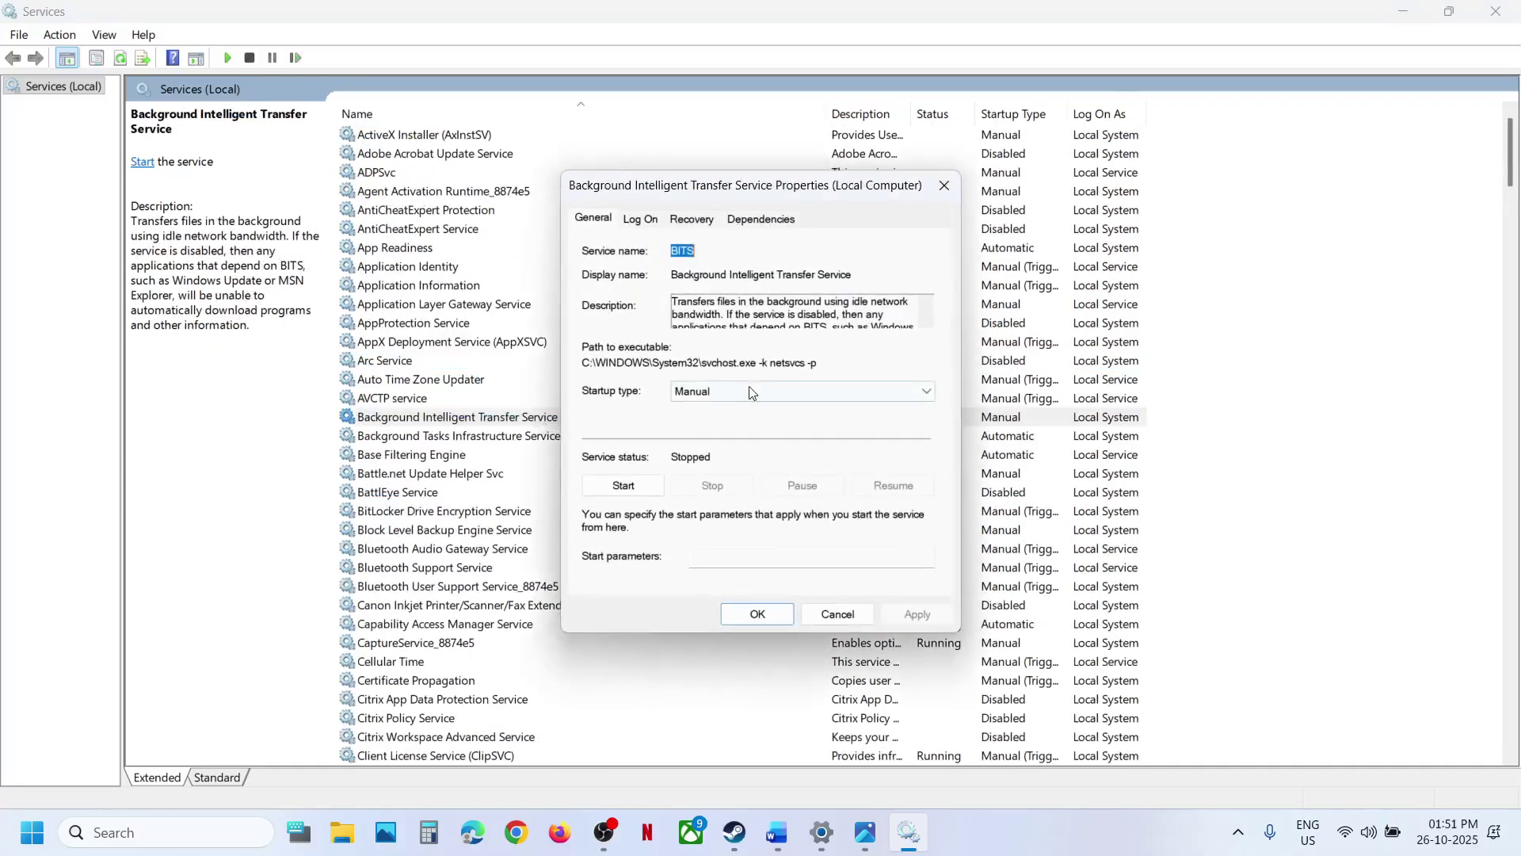
{"action": "left_click", "coordinate": [735, 391]}
{"action": "left_click", "coordinate": [722, 421]}
{"action": "left_click", "coordinate": [911, 615]}
{"action": "left_click", "coordinate": [622, 483]}
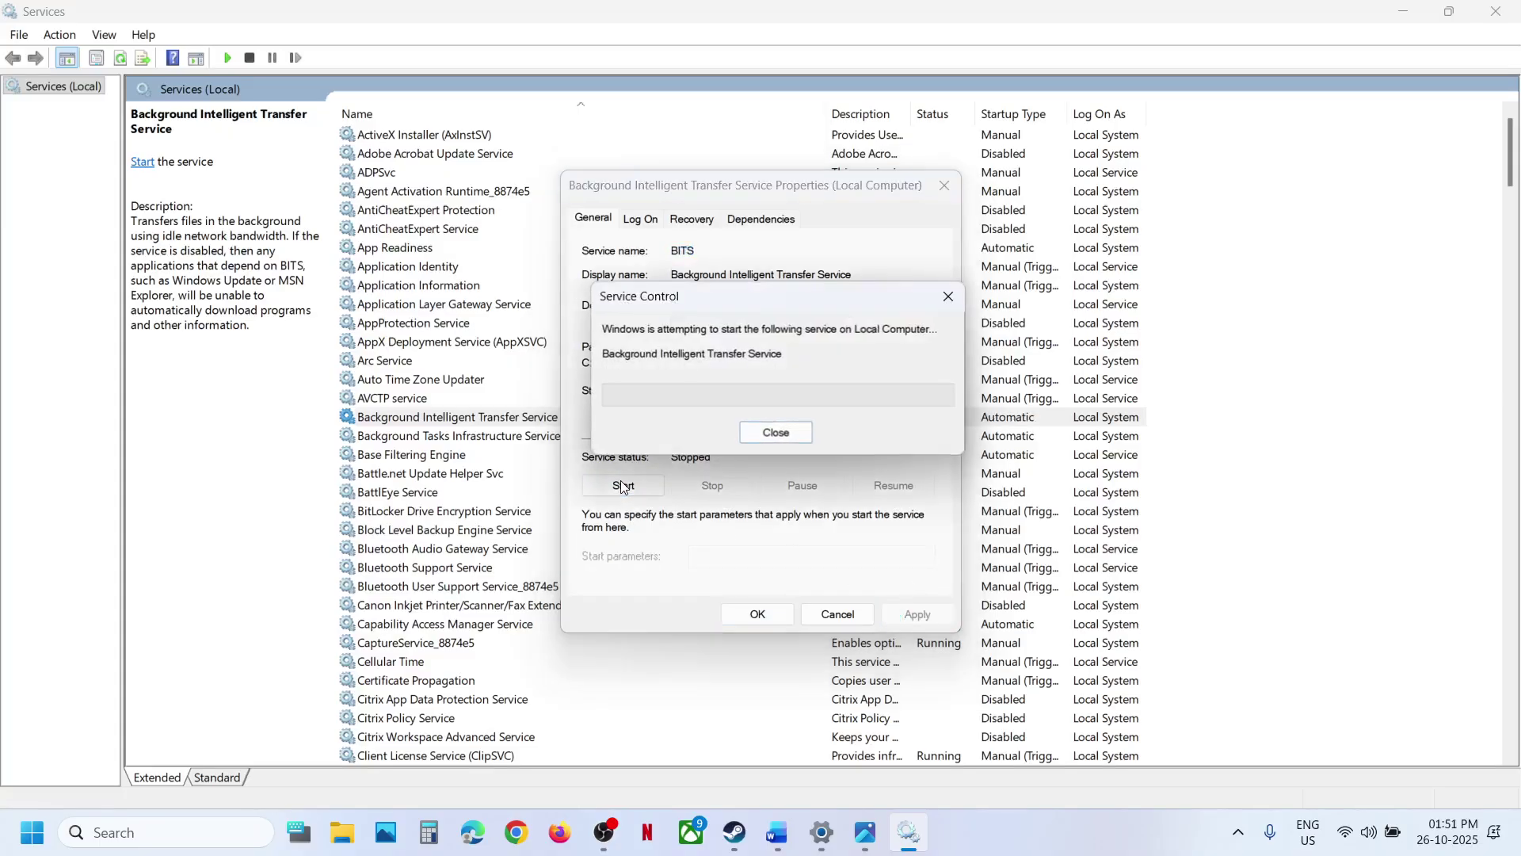
{"action": "left_click", "coordinate": [754, 615]}
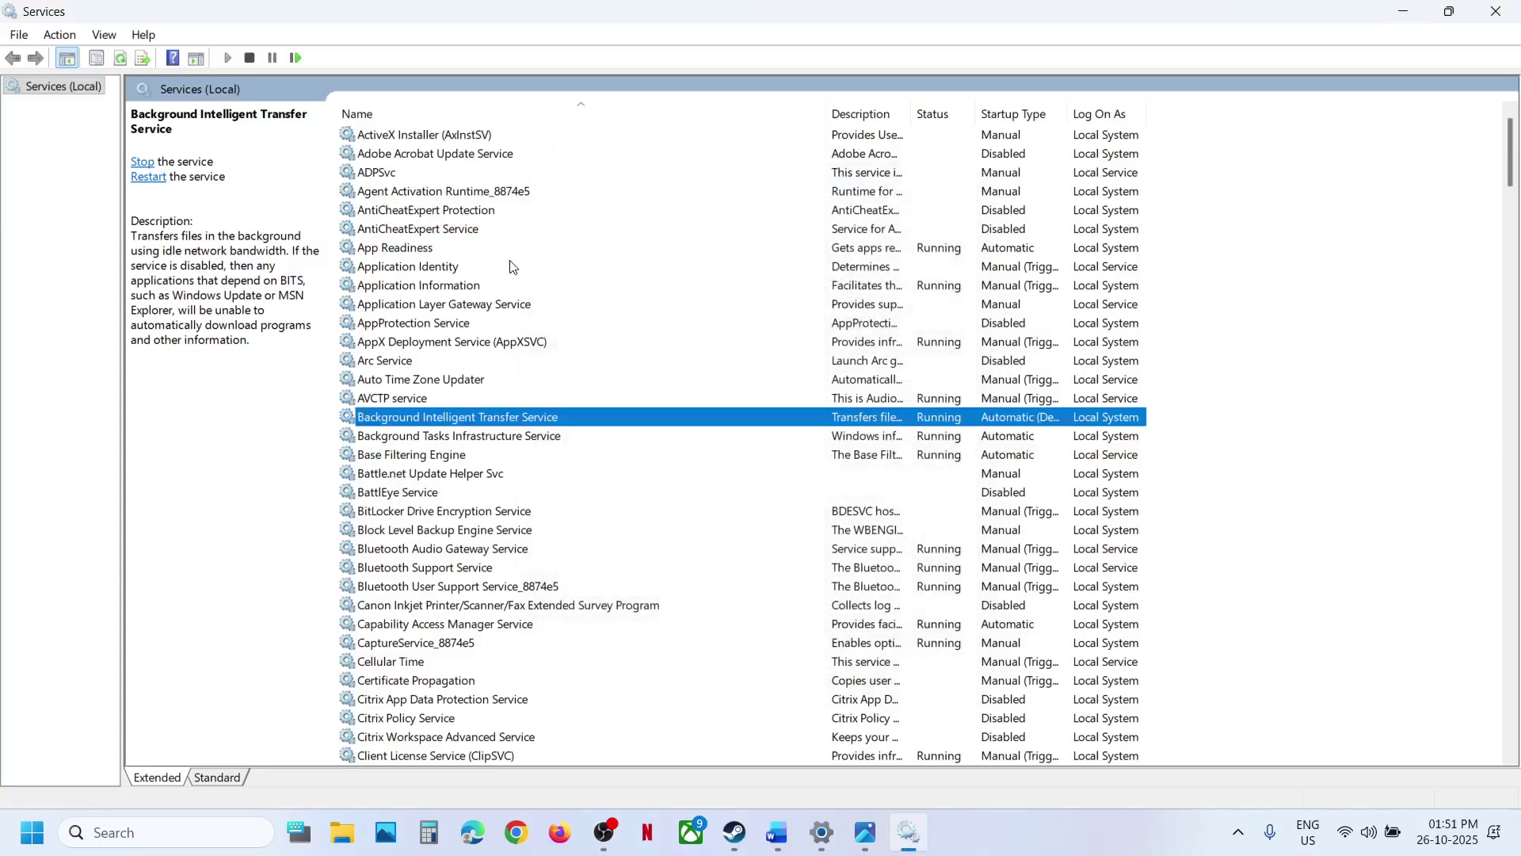
{"action": "right_click", "coordinate": [420, 420]}
{"action": "left_click", "coordinate": [484, 516]}
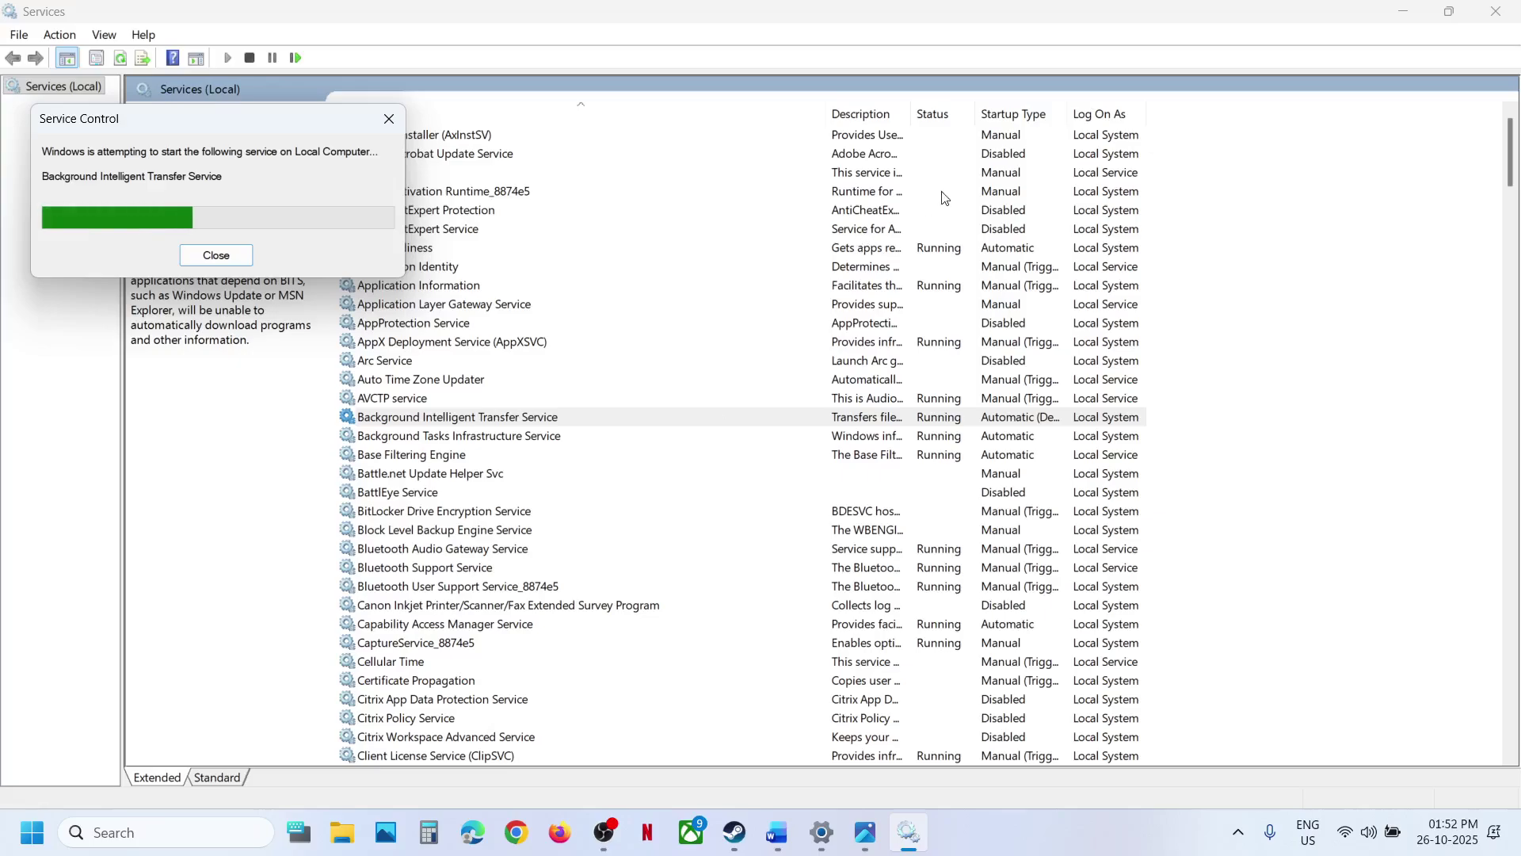
Step: Close Services and scroll the troubleshooting notes to Step 4
{"action": "left_click", "coordinate": [1496, 11]}
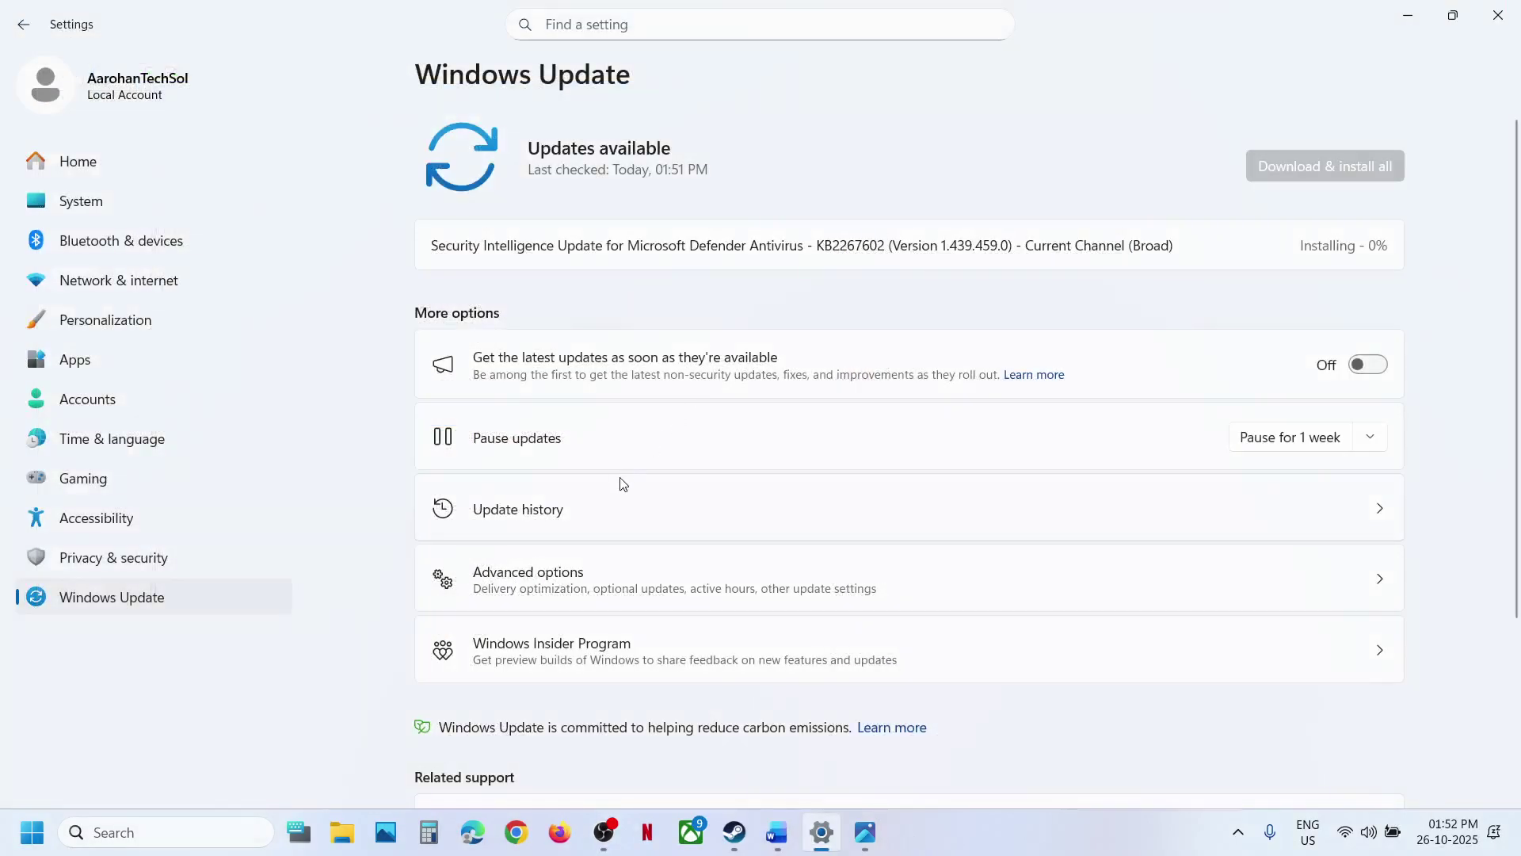
{"action": "left_click", "coordinate": [777, 831]}
{"action": "scroll", "coordinate": [579, 539], "scroll_direction": "down", "scroll_amount": 2}
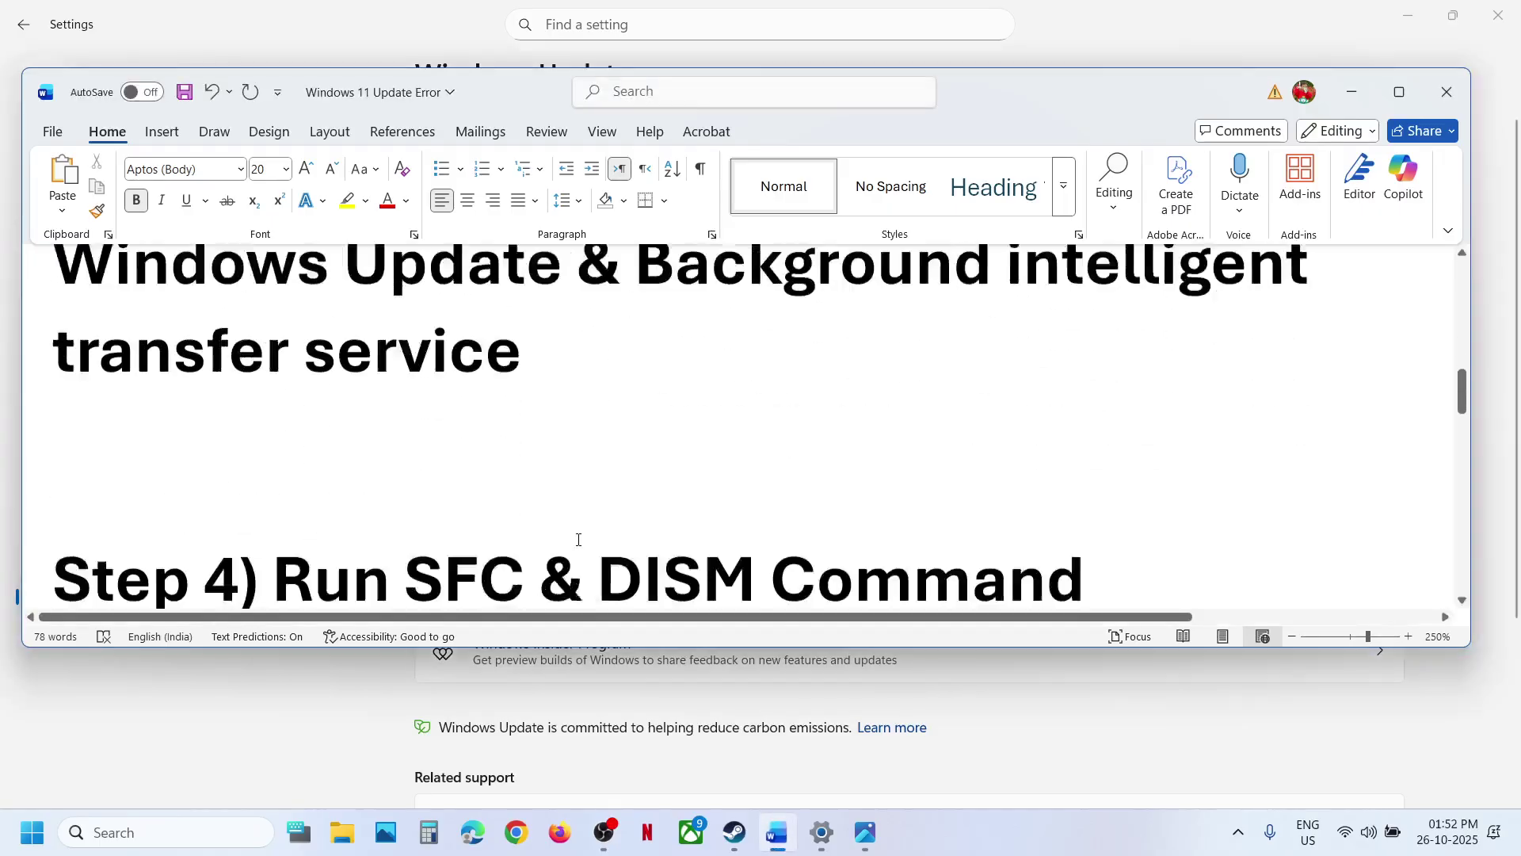
{"action": "scroll", "coordinate": [578, 540], "scroll_direction": "down", "scroll_amount": 4}
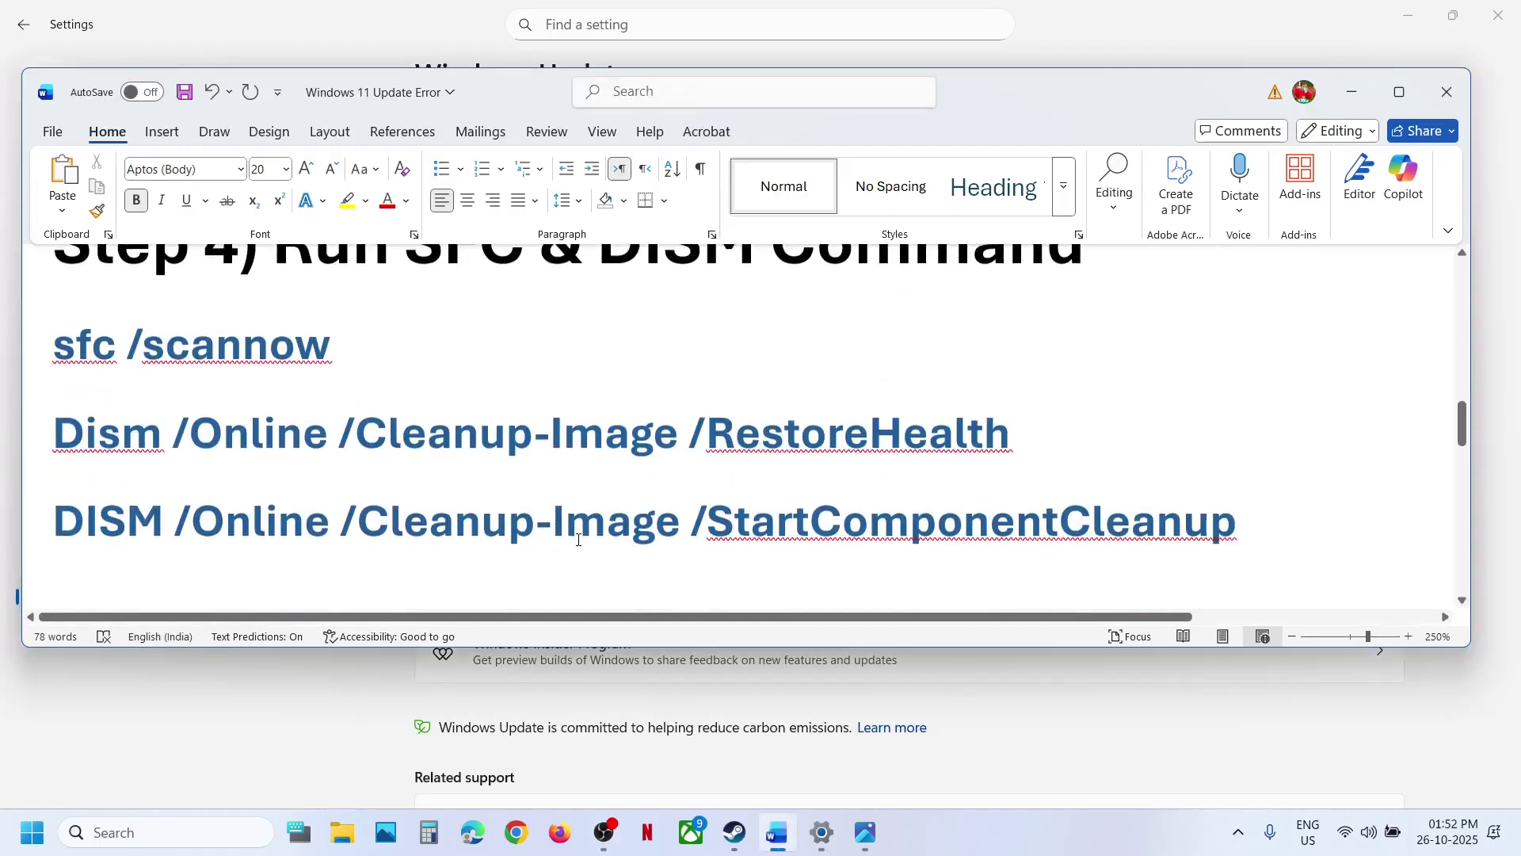
Step: Search 'cmd' and run Command Prompt as administrator, approving the UAC prompt
{"action": "left_click", "coordinate": [118, 832]}
{"action": "type", "text": "cmd"}
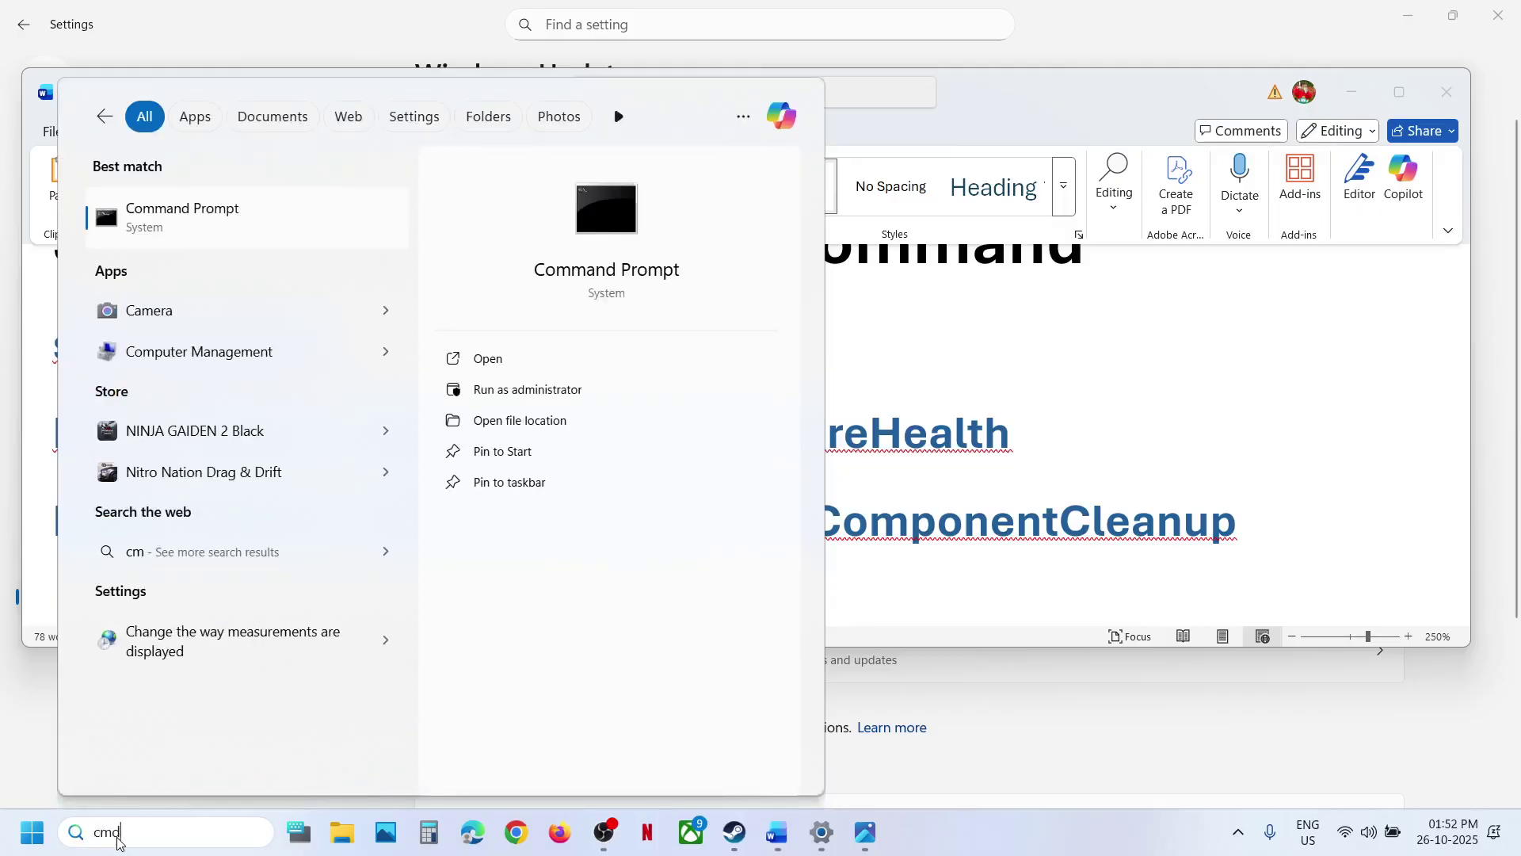
{"action": "right_click", "coordinate": [169, 231]}
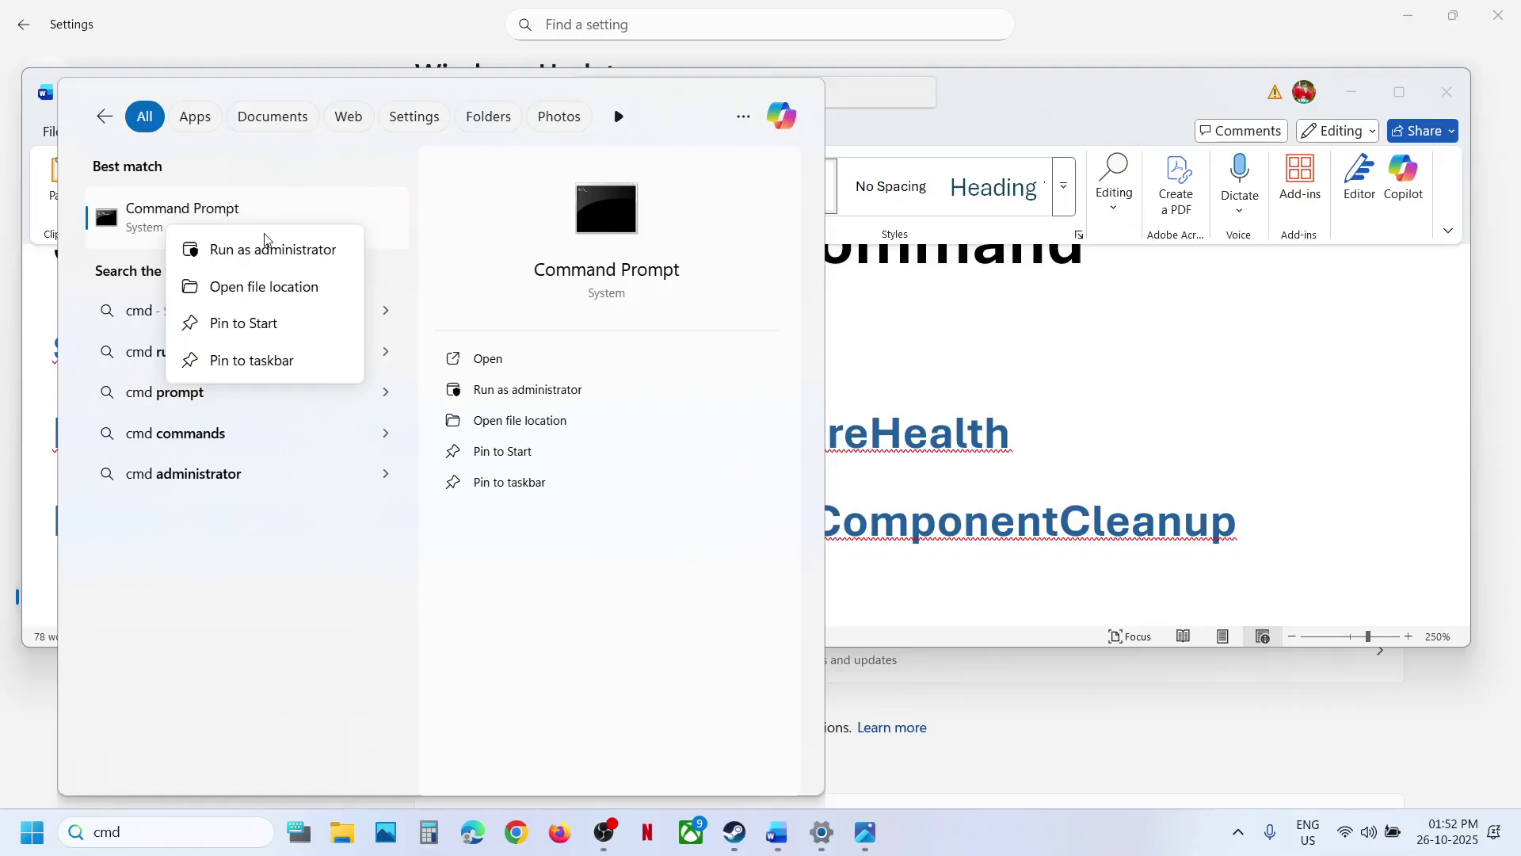
{"action": "left_click", "coordinate": [298, 251]}
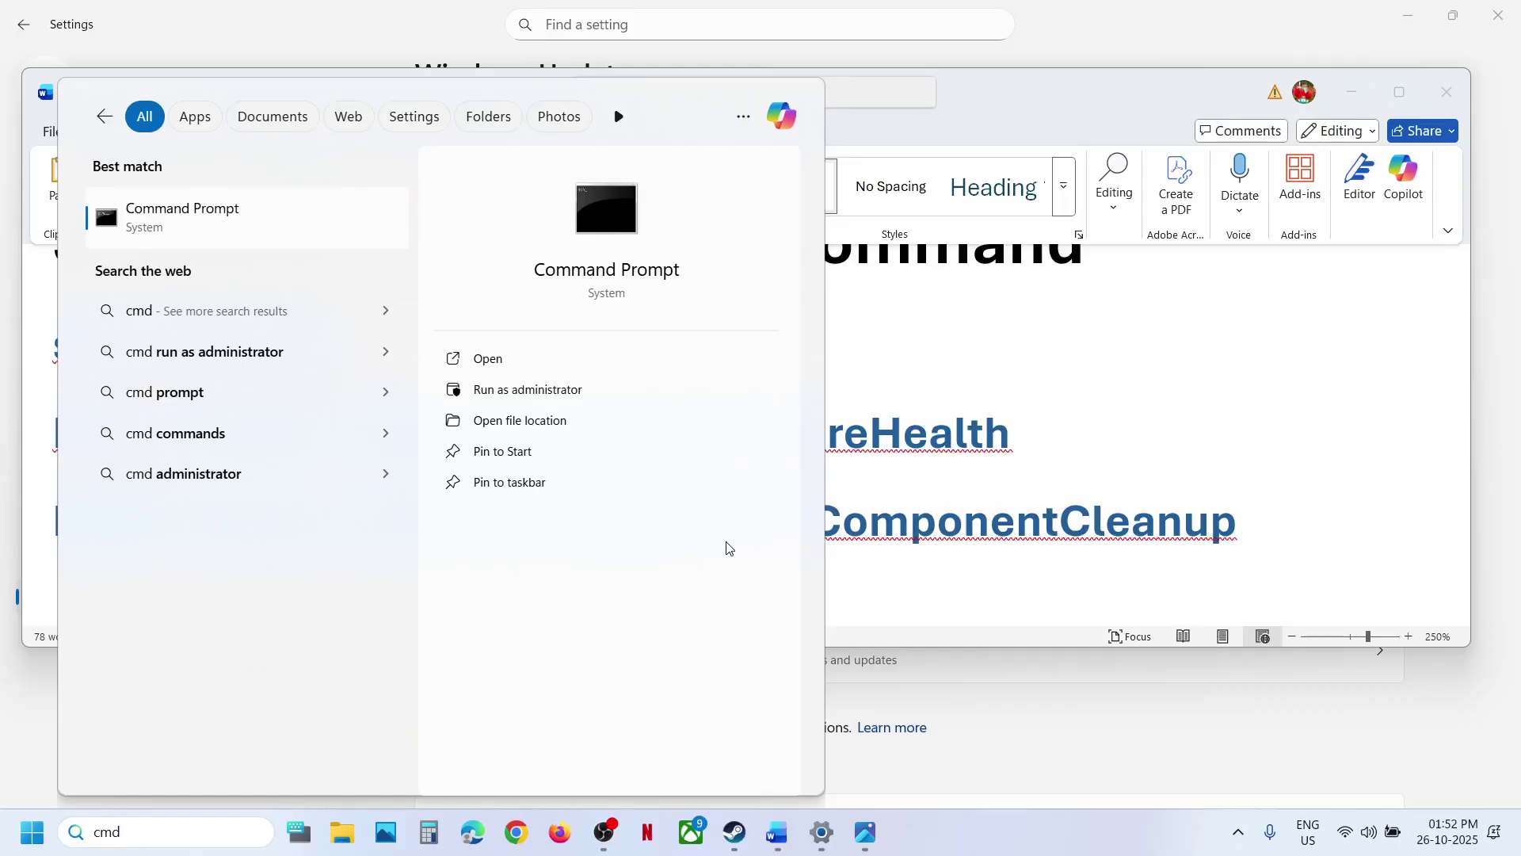
{"action": "left_click", "coordinate": [682, 567]}
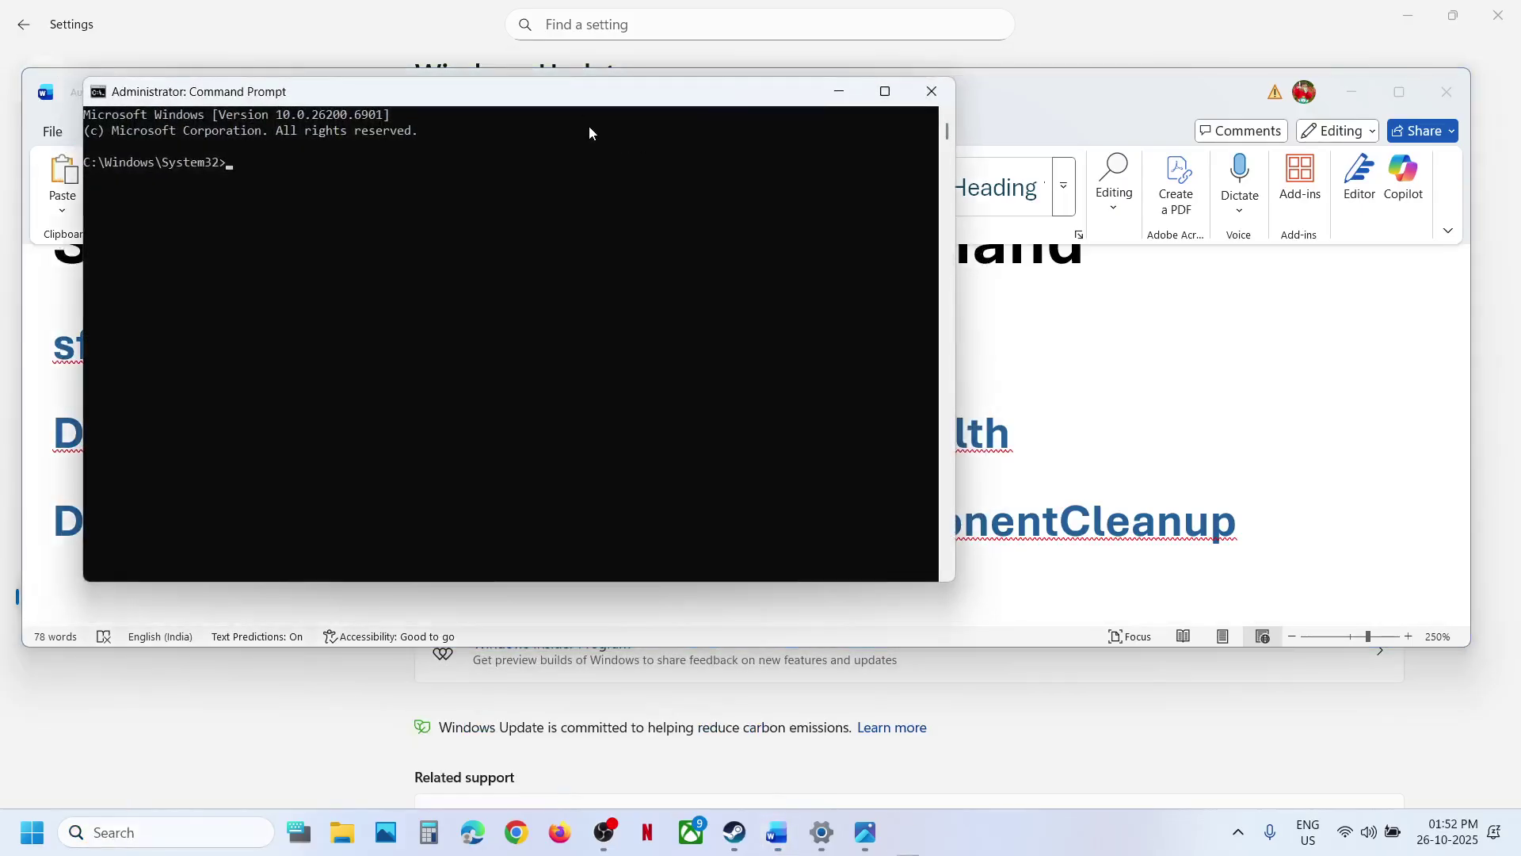
Step: Copy sfc /scannow from the notes and paste it into the admin Command Prompt
{"action": "left_click_drag", "start_coordinate": [574, 95], "coordinate": [963, 162]}
{"action": "left_click", "coordinate": [303, 347]}
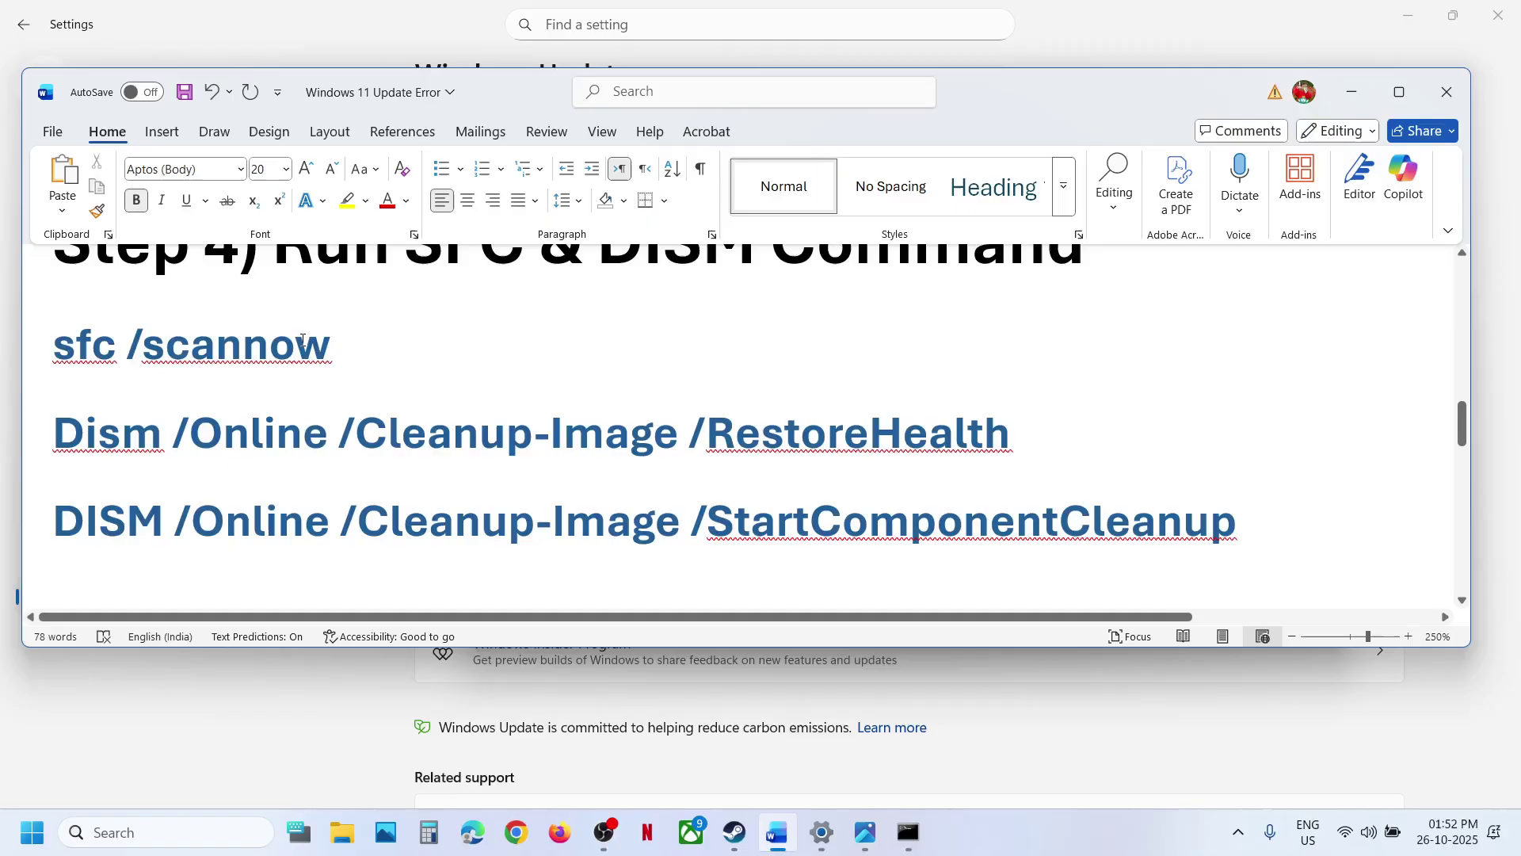
{"action": "triple_click", "coordinate": [304, 346]}
{"action": "key", "text": "ctrl+c"}
{"action": "left_click", "coordinate": [716, 316]}
{"action": "left_click", "coordinate": [716, 316]}
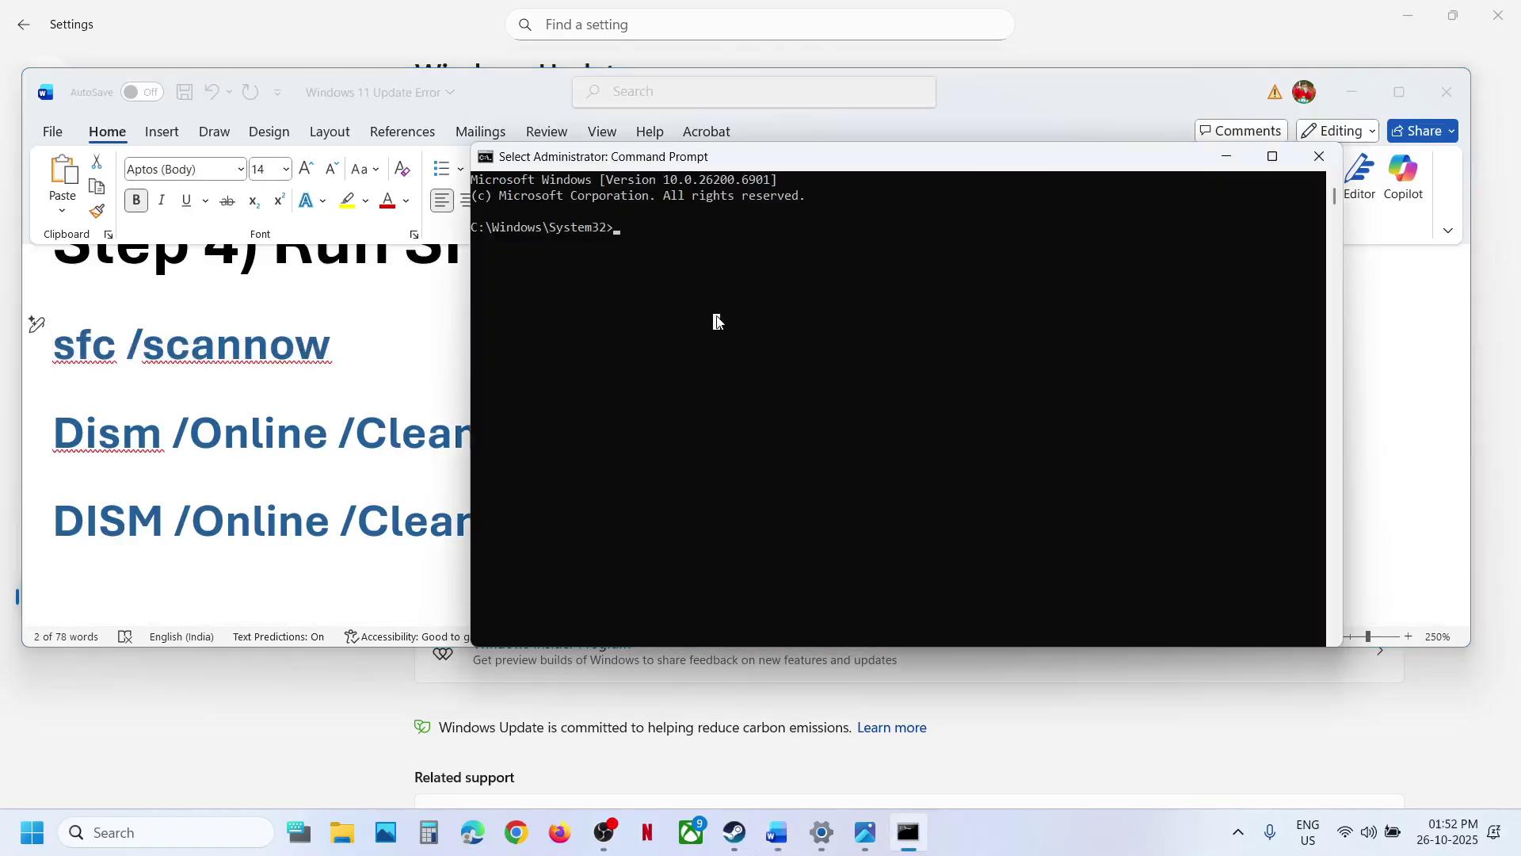
{"action": "right_click", "coordinate": [716, 315]}
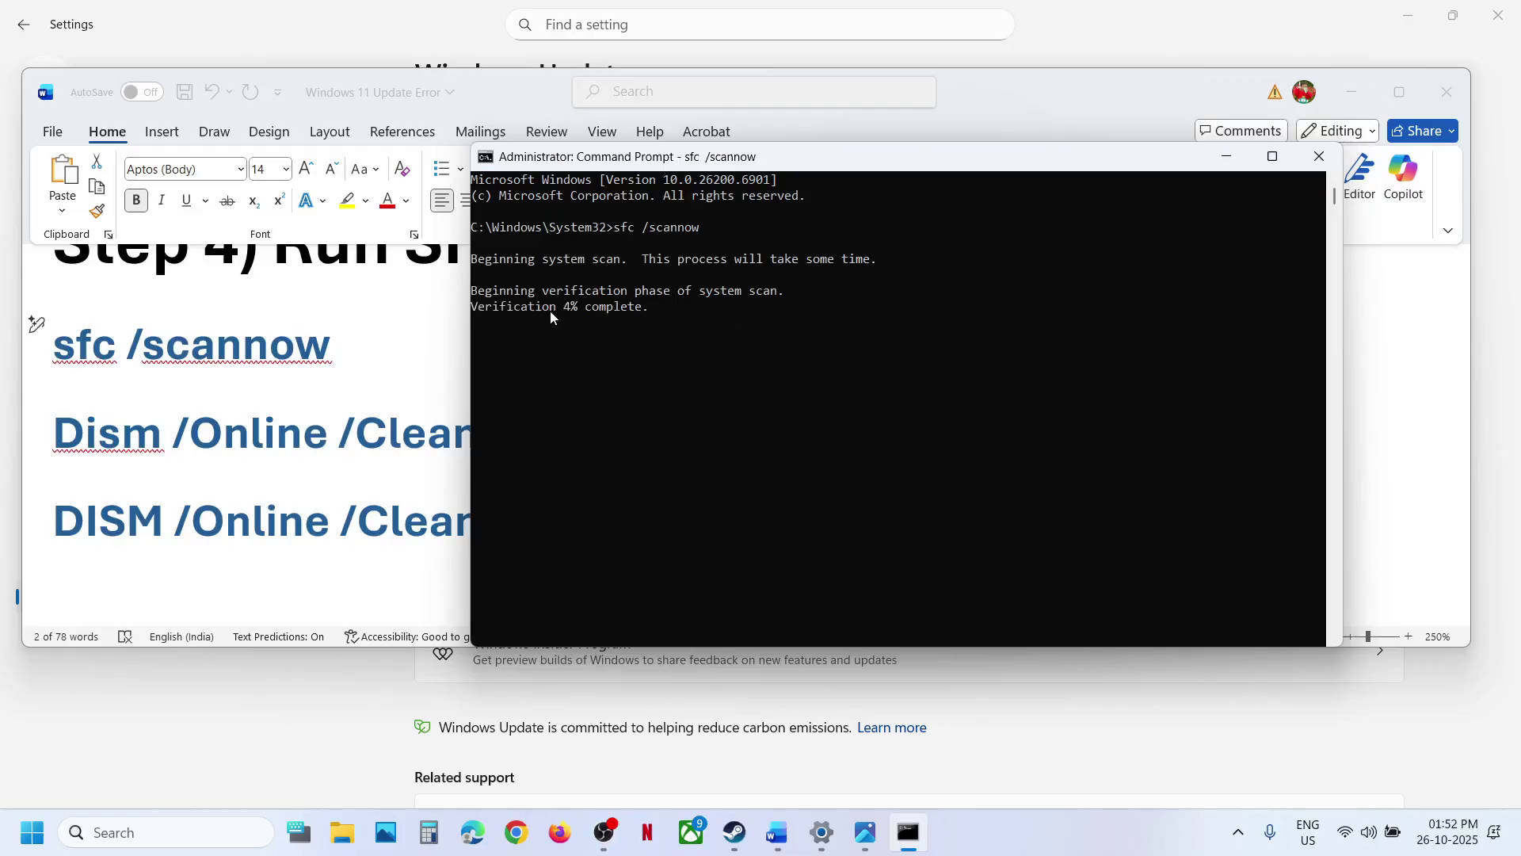
Step: Copy the DISM RestoreHealth and StartComponentCleanup lines and check the scan progress
{"action": "left_click", "coordinate": [375, 434]}
{"action": "triple_click", "coordinate": [376, 434]}
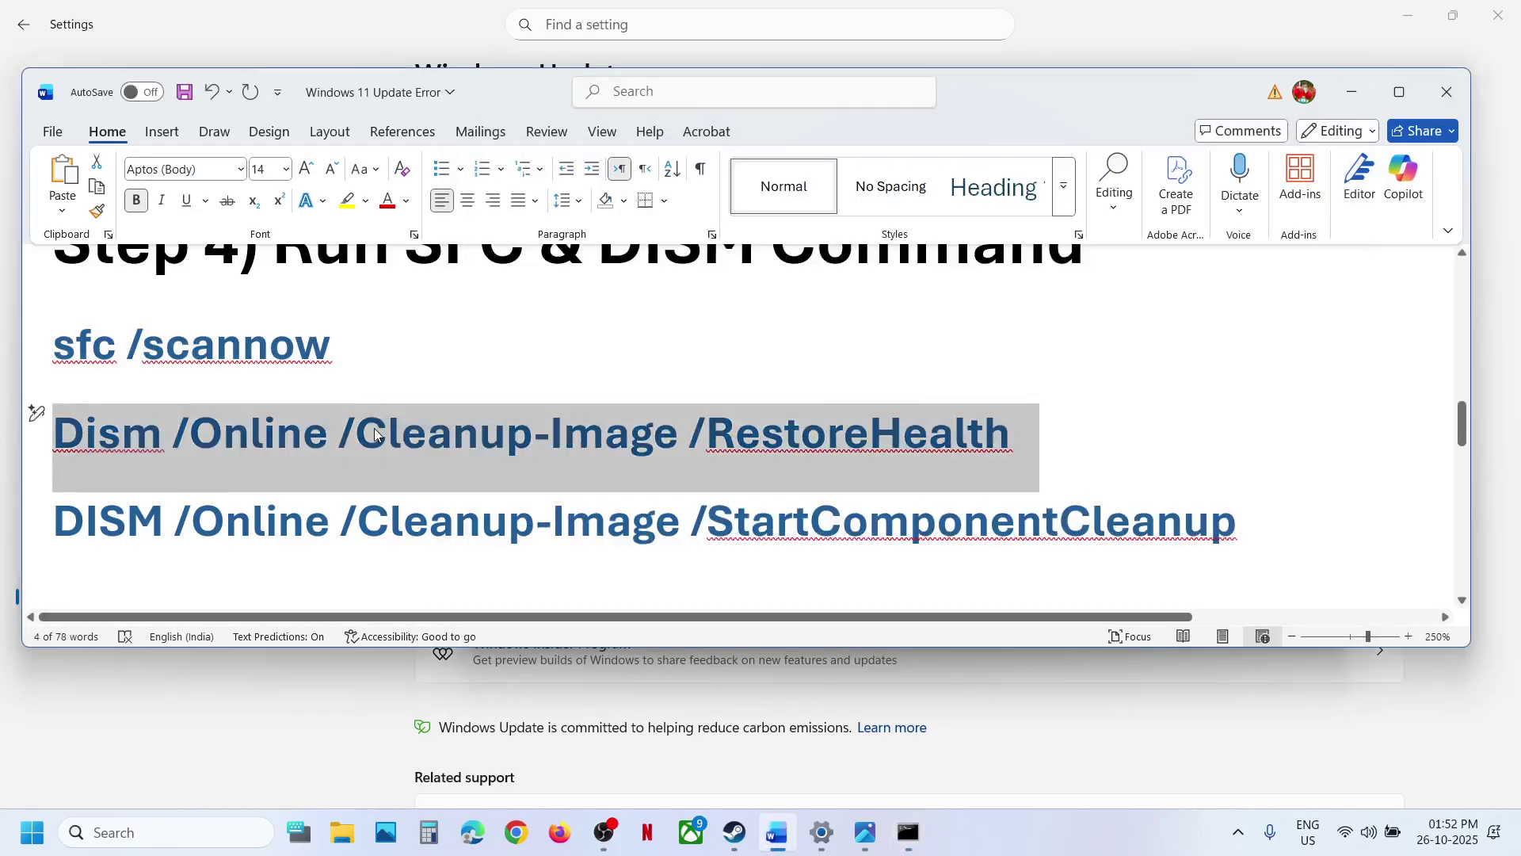
{"action": "key", "text": "alt+Tab"}
{"action": "key", "text": "alt+Tab"}
{"action": "key", "text": "alt+Tab"}
{"action": "key", "text": "alt+Tab"}
{"action": "triple_click", "coordinate": [396, 522]}
{"action": "key", "text": "alt+Tab"}
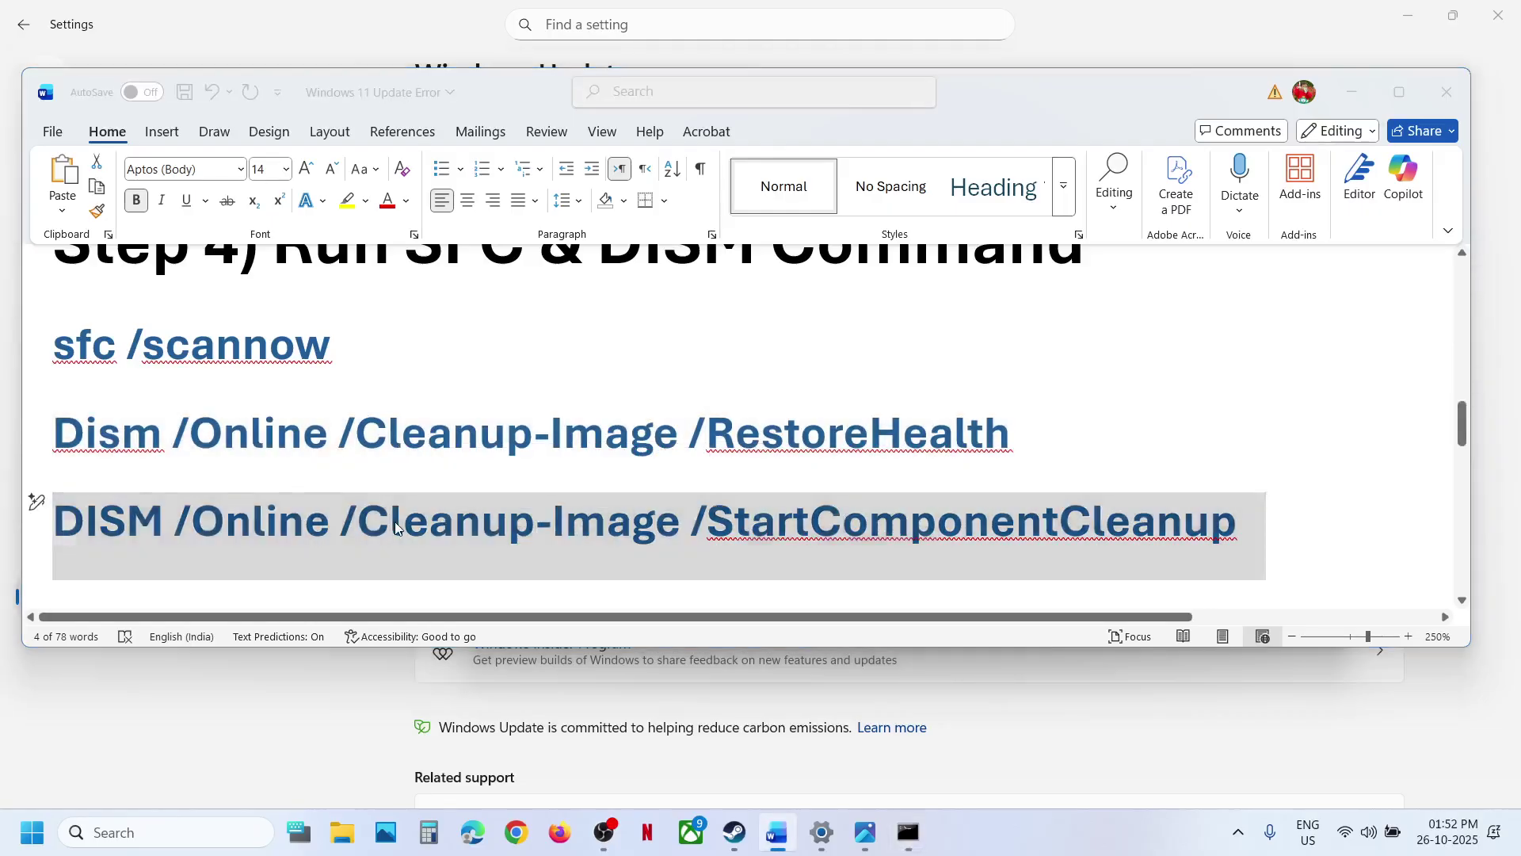
{"action": "key", "text": "alt+Tab"}
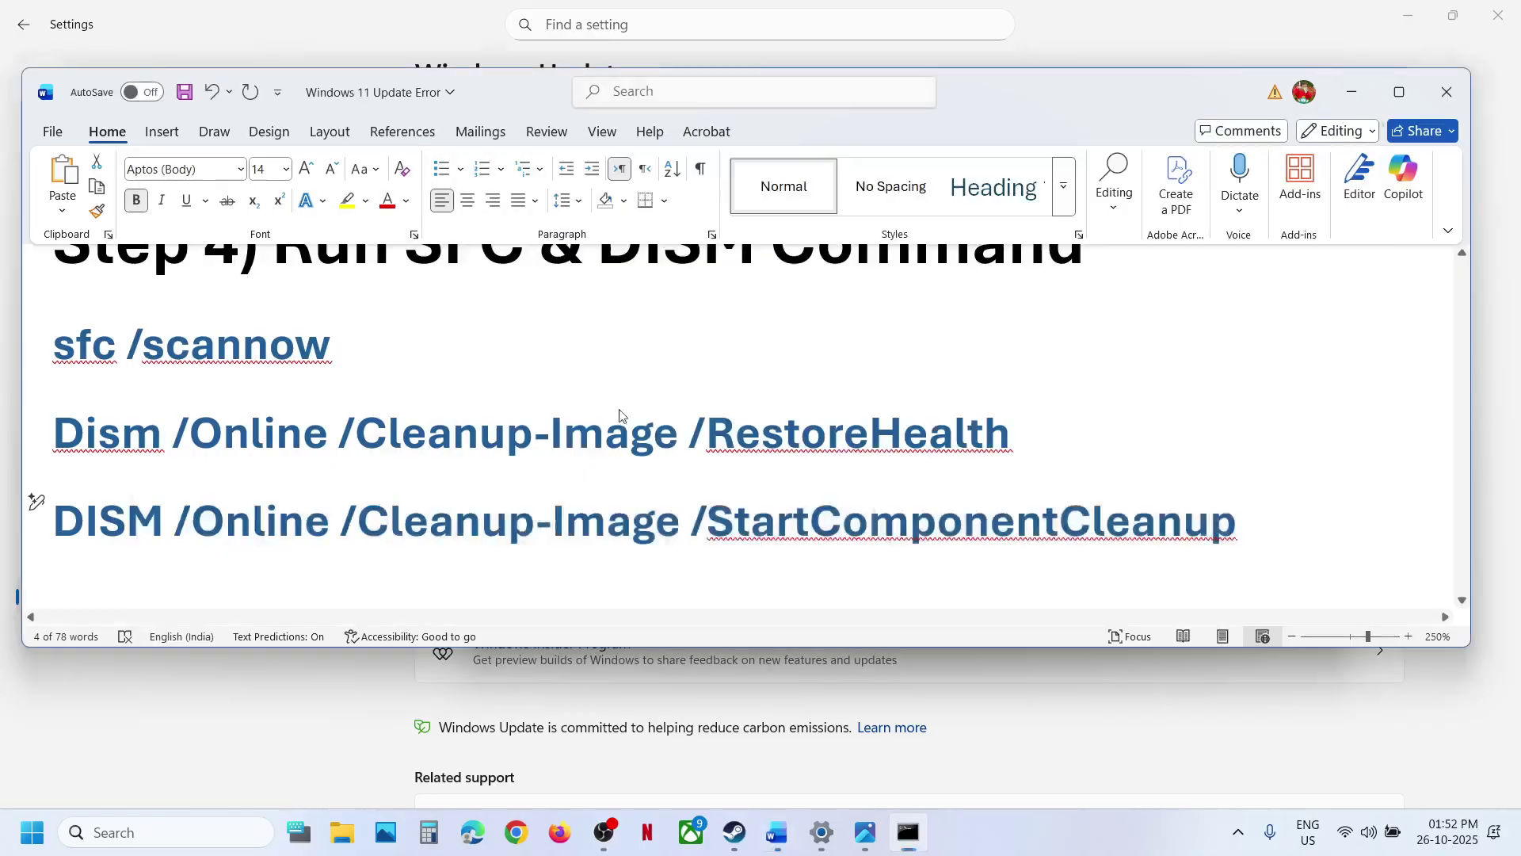
{"action": "key", "text": "alt+Tab"}
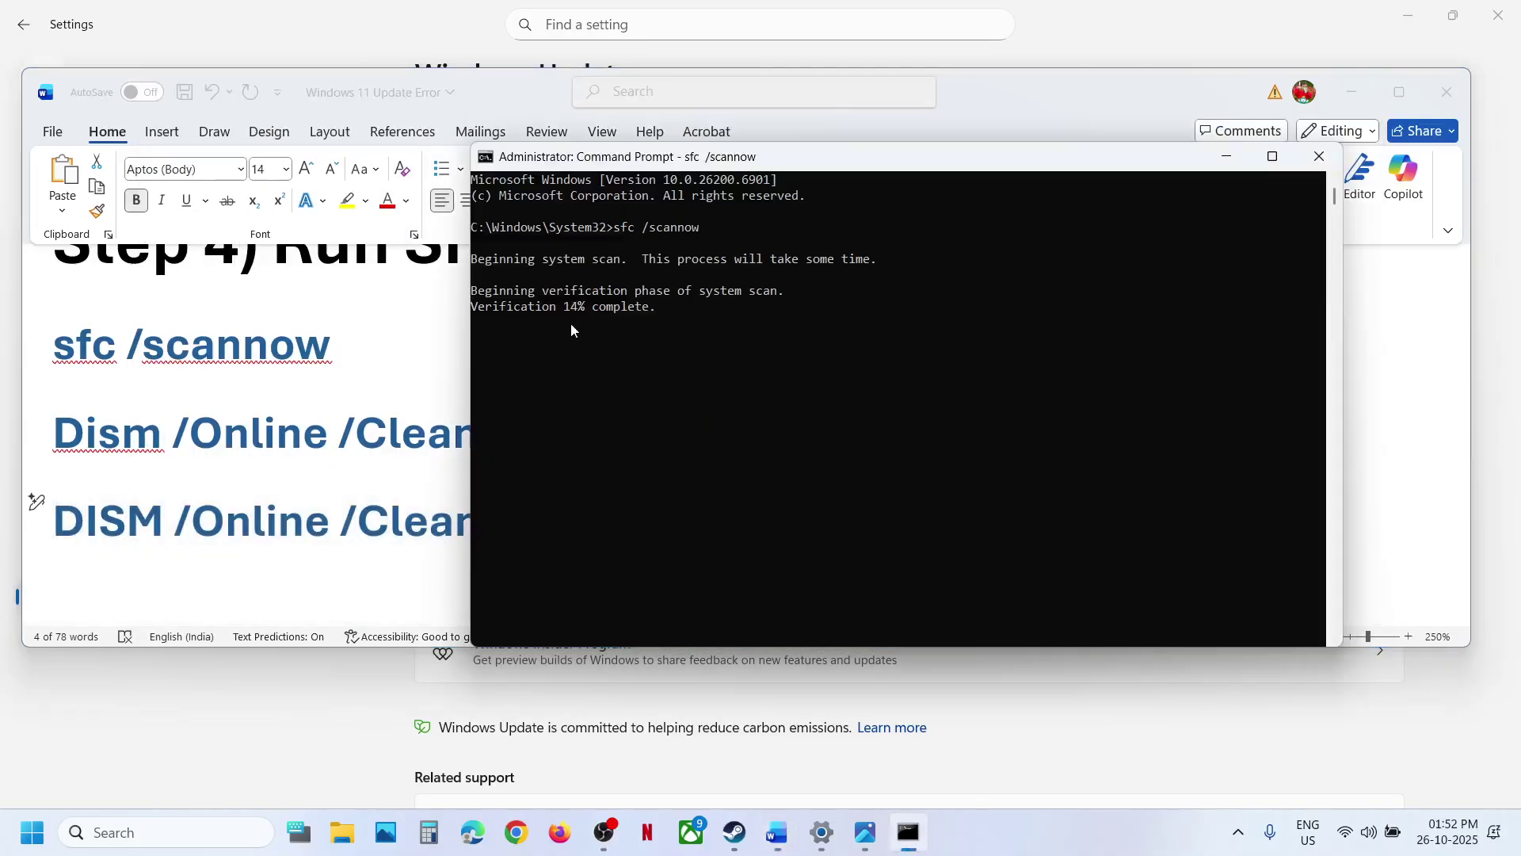
{"action": "key", "text": "alt+Tab"}
Step: Check the Start menu power options without restarting, then scroll the notes to Step 5
{"action": "key", "text": "super"}
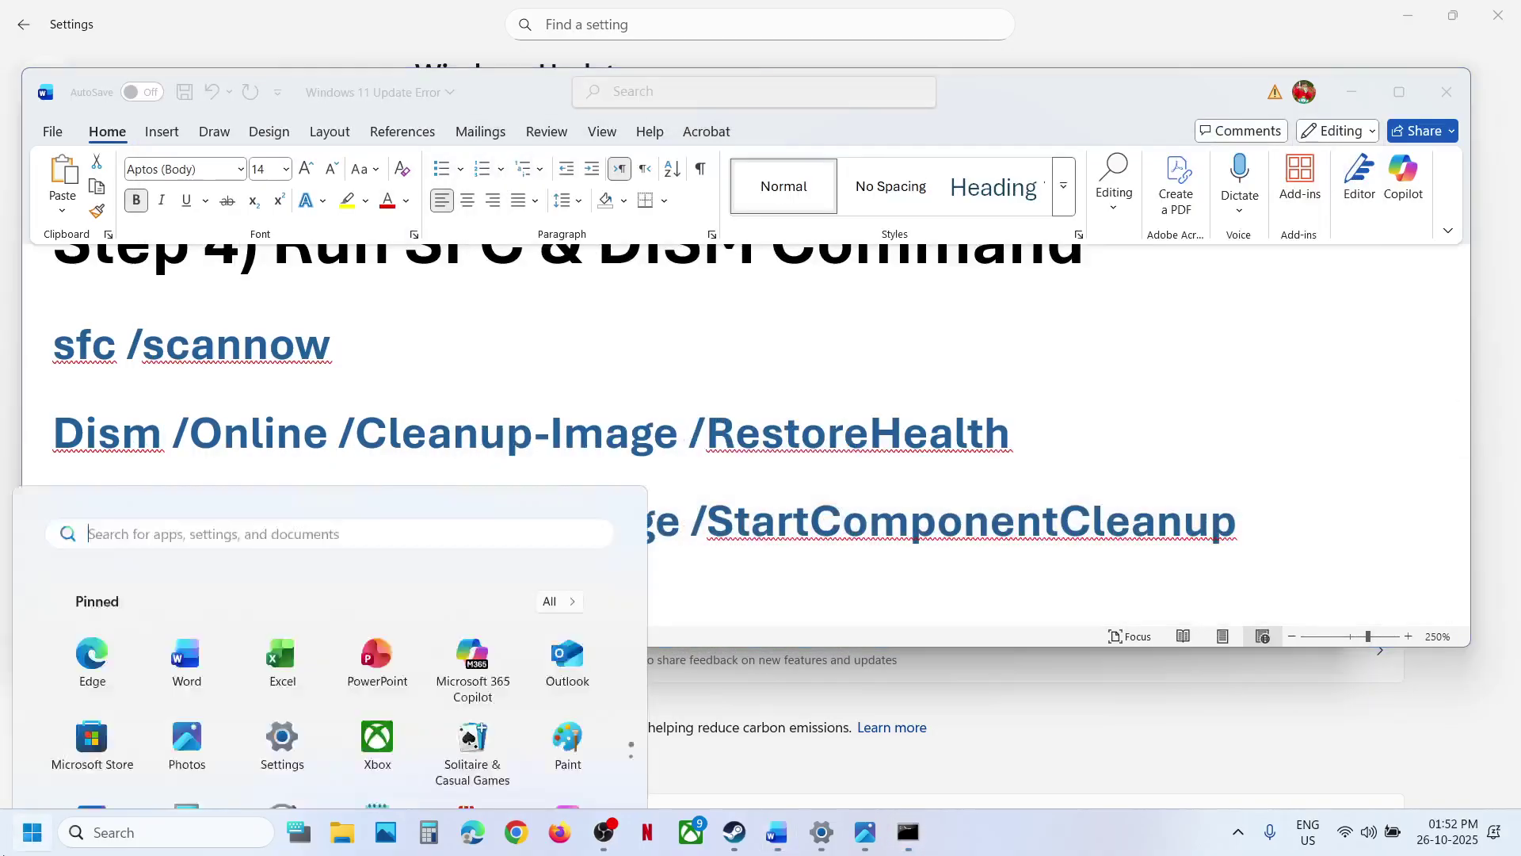
{"action": "left_click", "coordinate": [576, 764]}
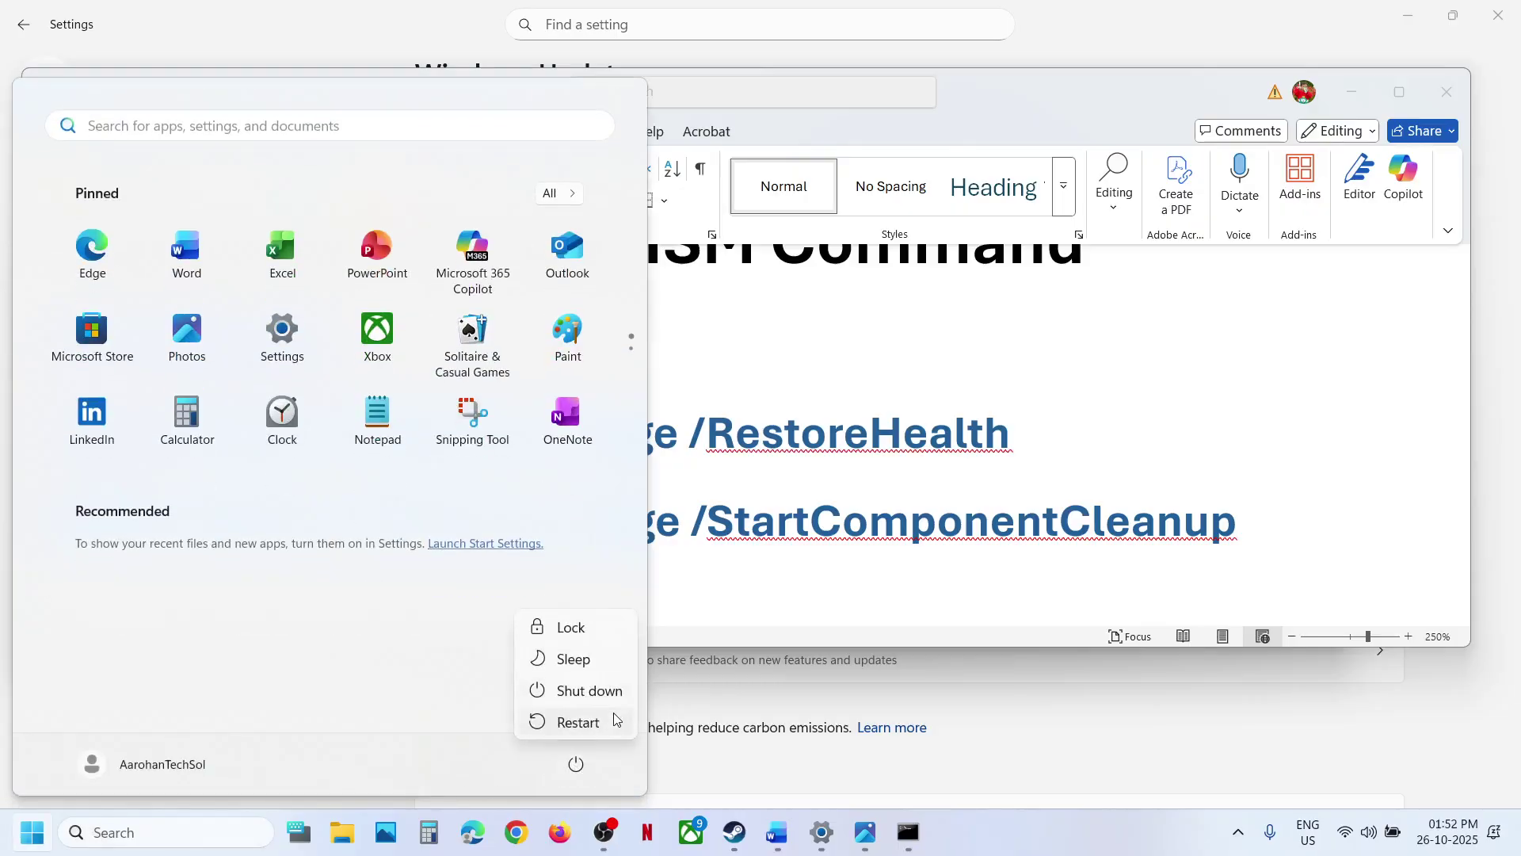
{"action": "left_click", "coordinate": [777, 832]}
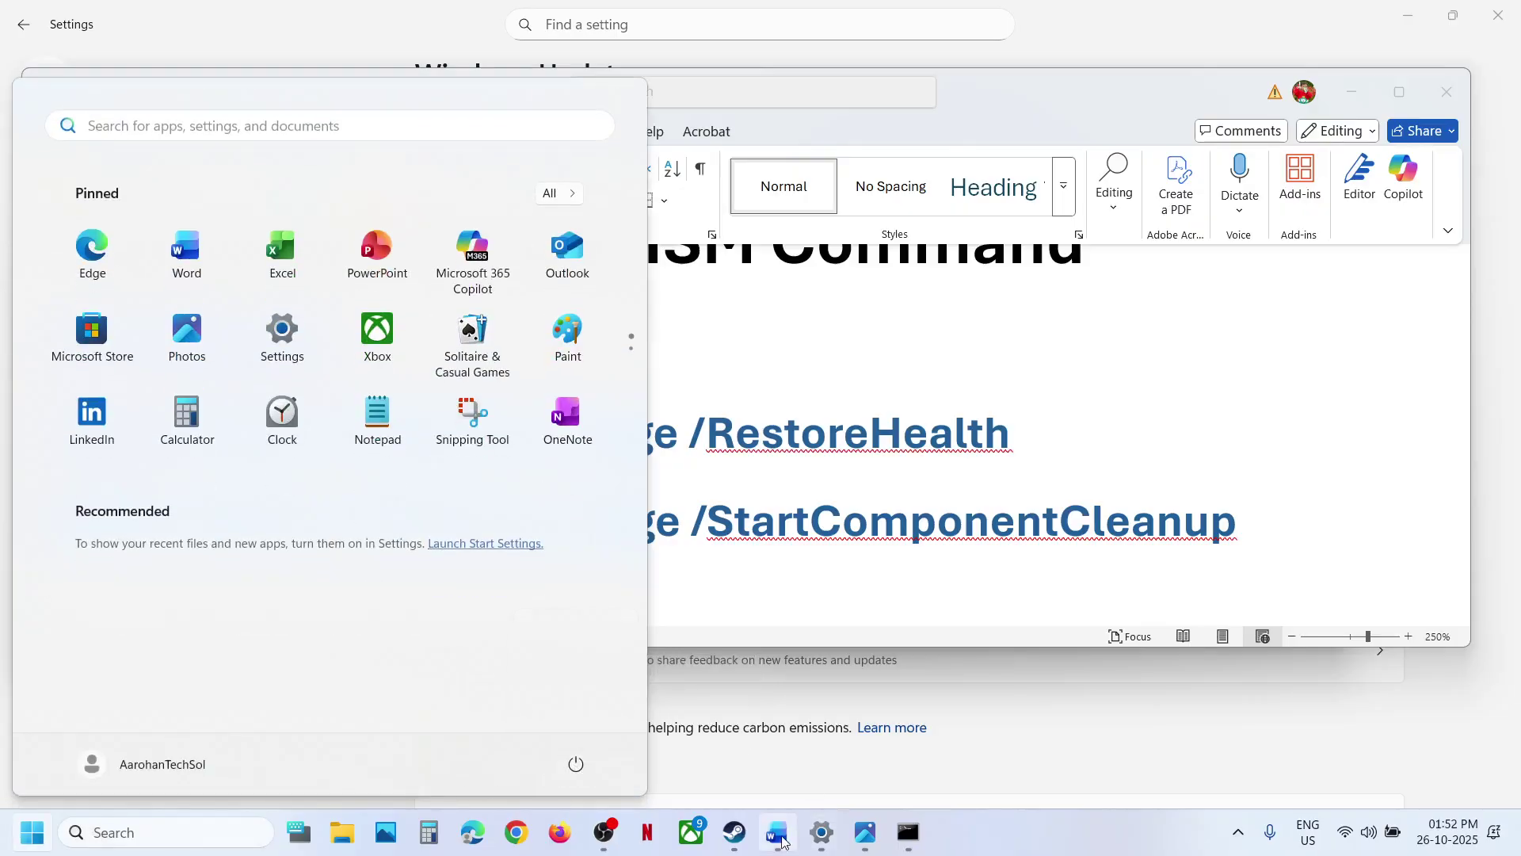
{"action": "scroll", "coordinate": [737, 591], "scroll_direction": "down", "scroll_amount": 5}
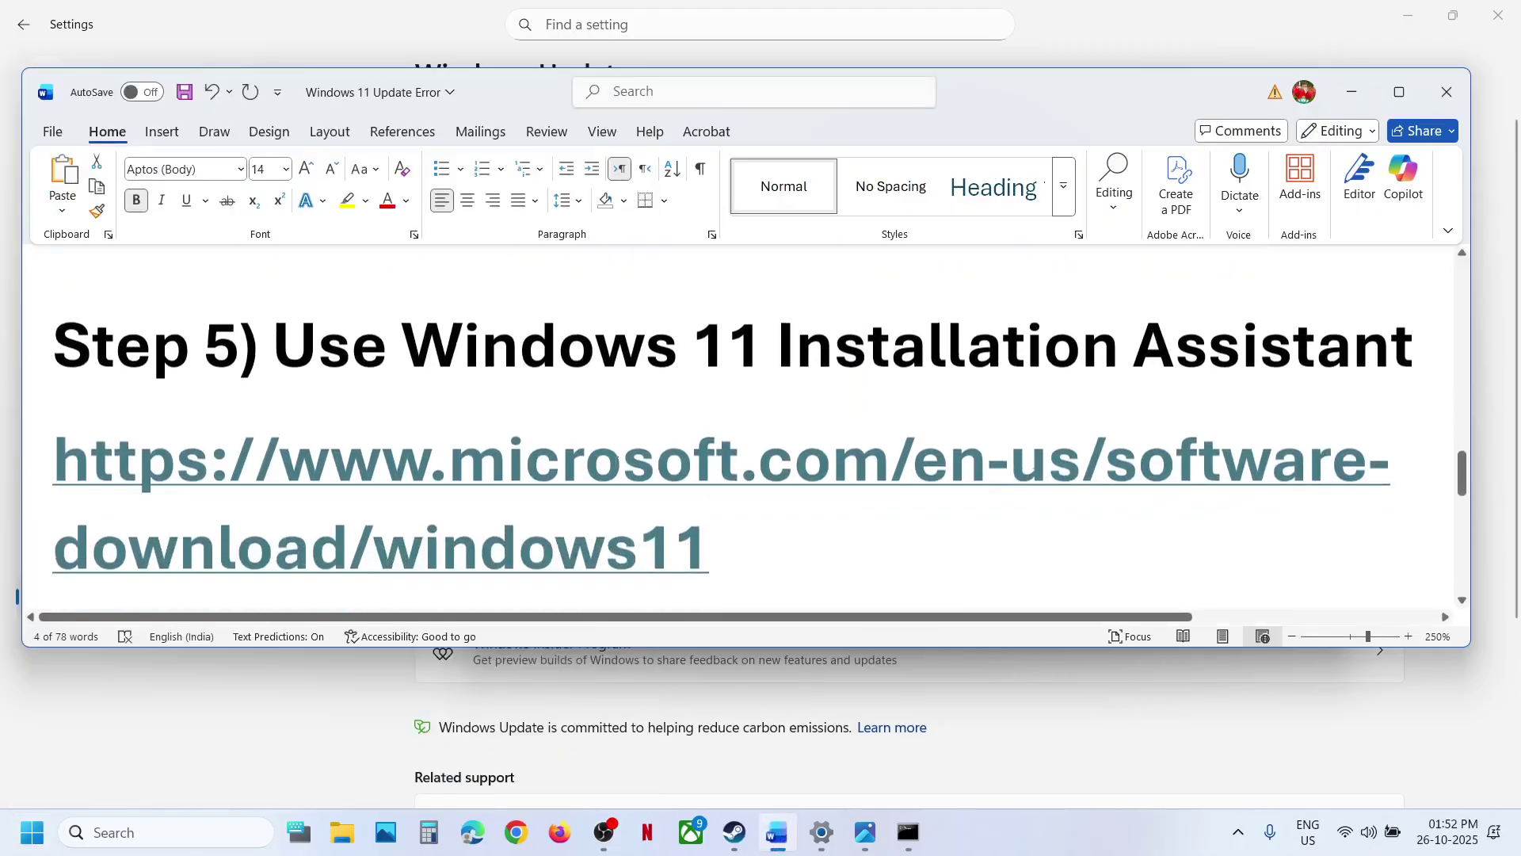
Step: Download and run the Windows 11 Installation Assistant, closing it once it reports the latest version
{"action": "left_click", "coordinate": [543, 474], "text": "ctrl"}
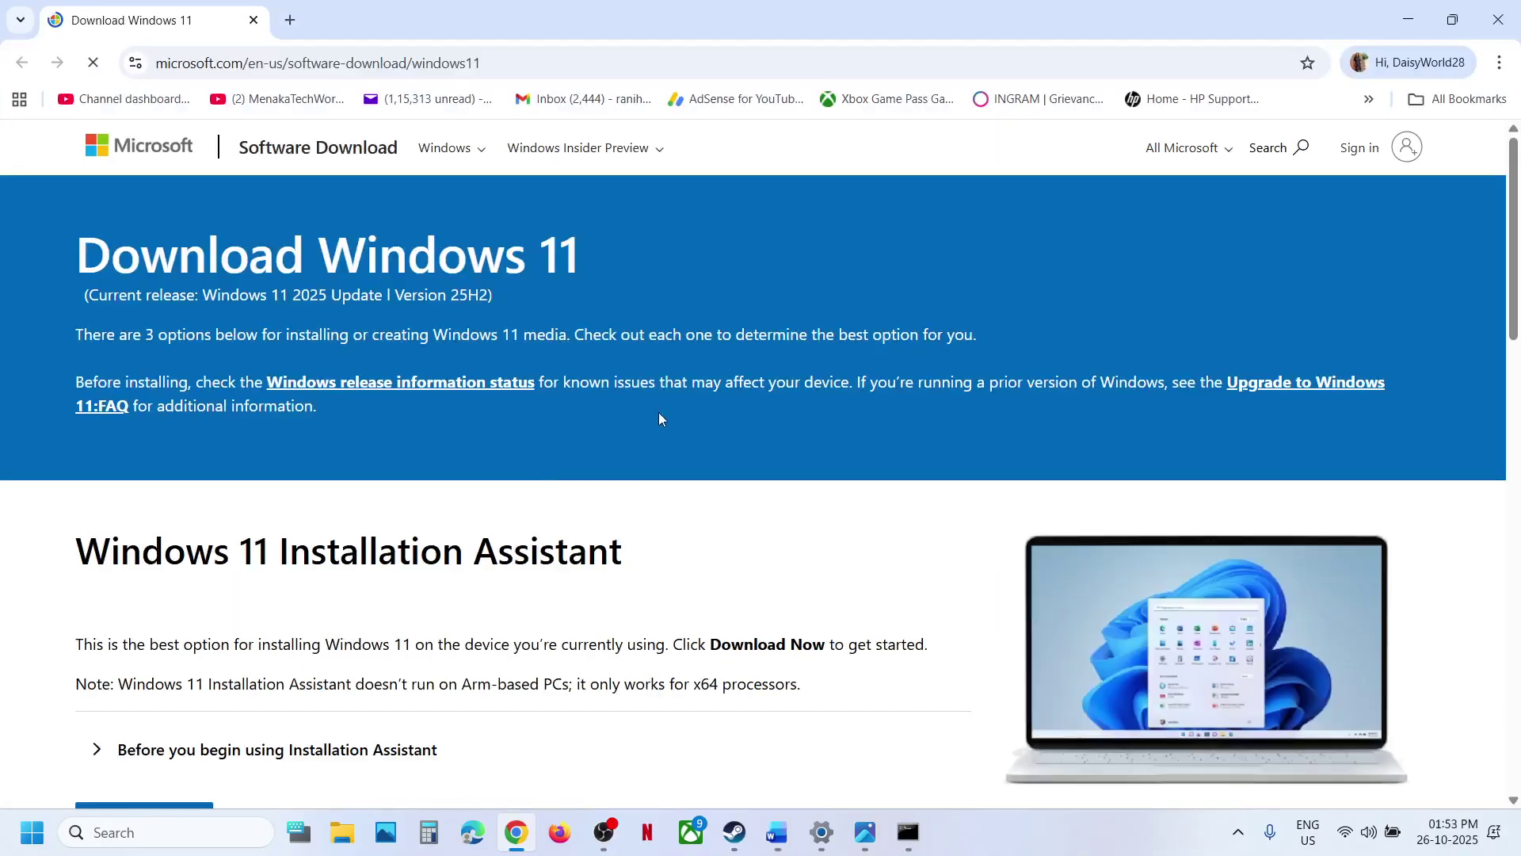
{"action": "scroll", "coordinate": [545, 485], "scroll_direction": "down", "scroll_amount": 2}
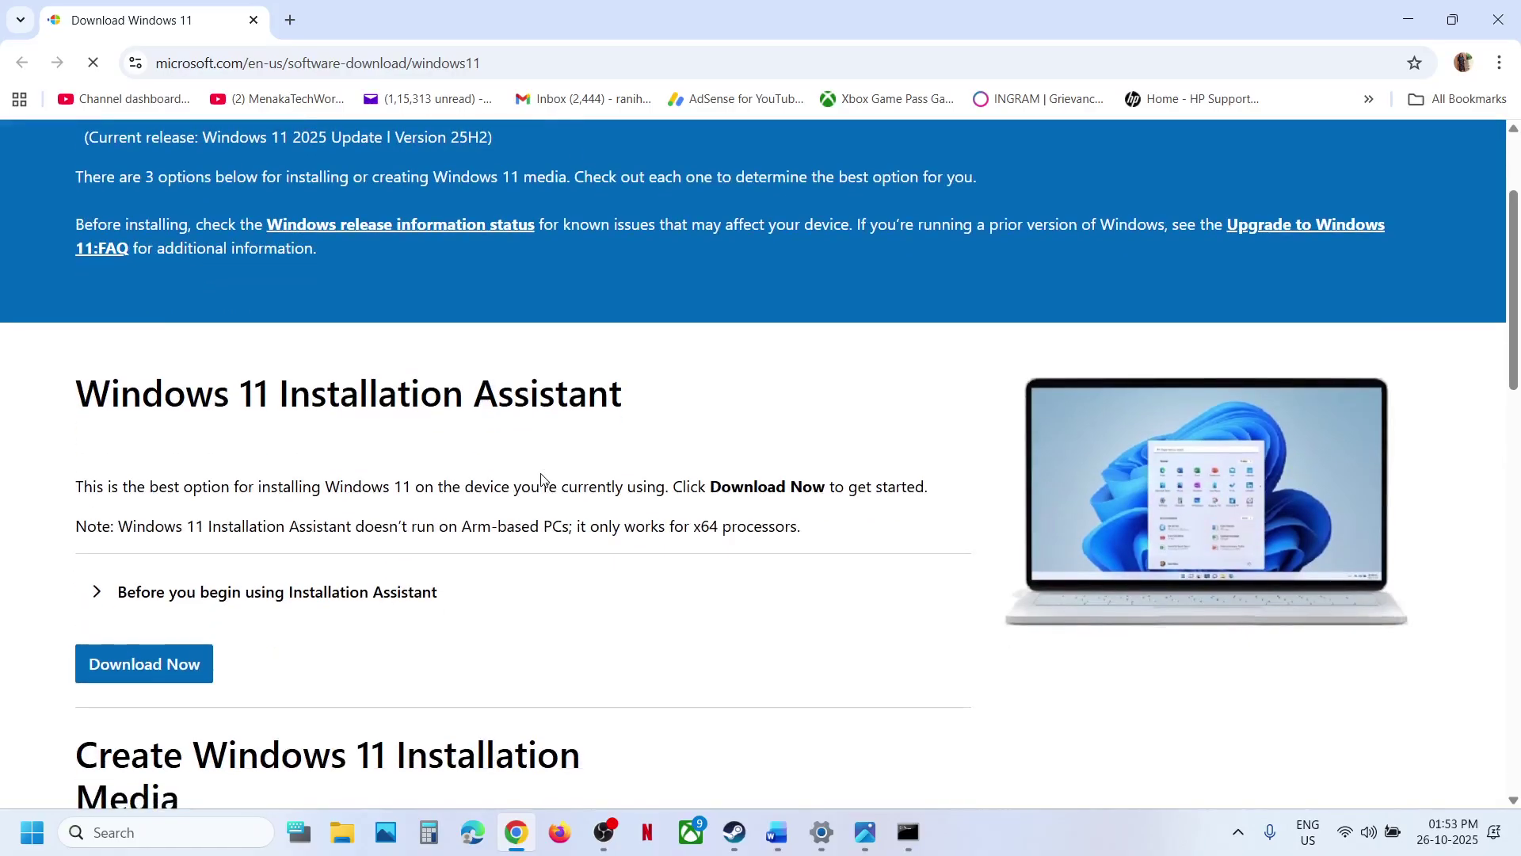
{"action": "left_click", "coordinate": [110, 670]}
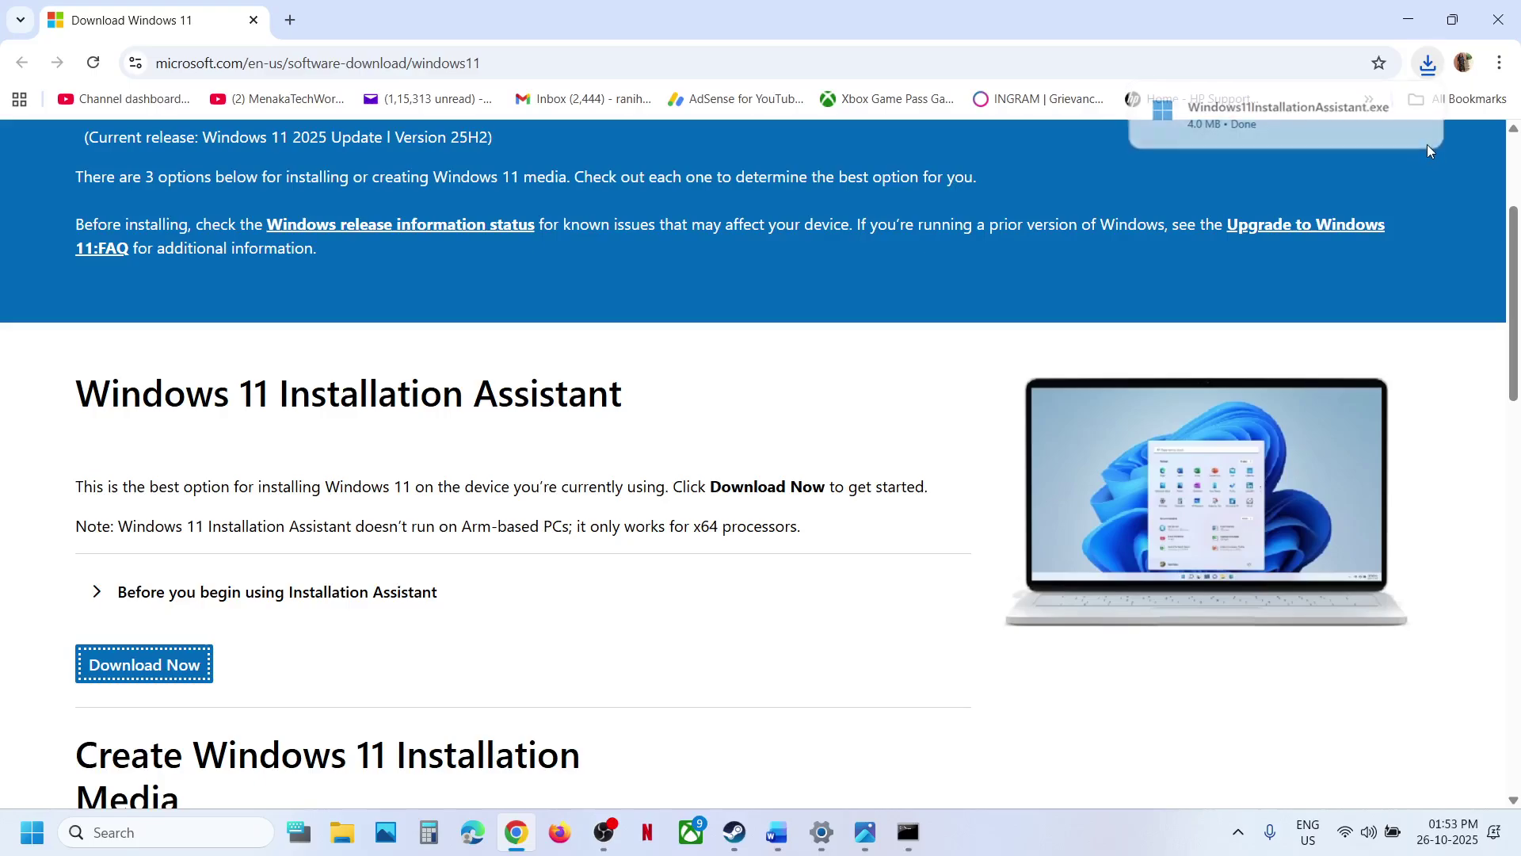
{"action": "left_click", "coordinate": [1291, 115]}
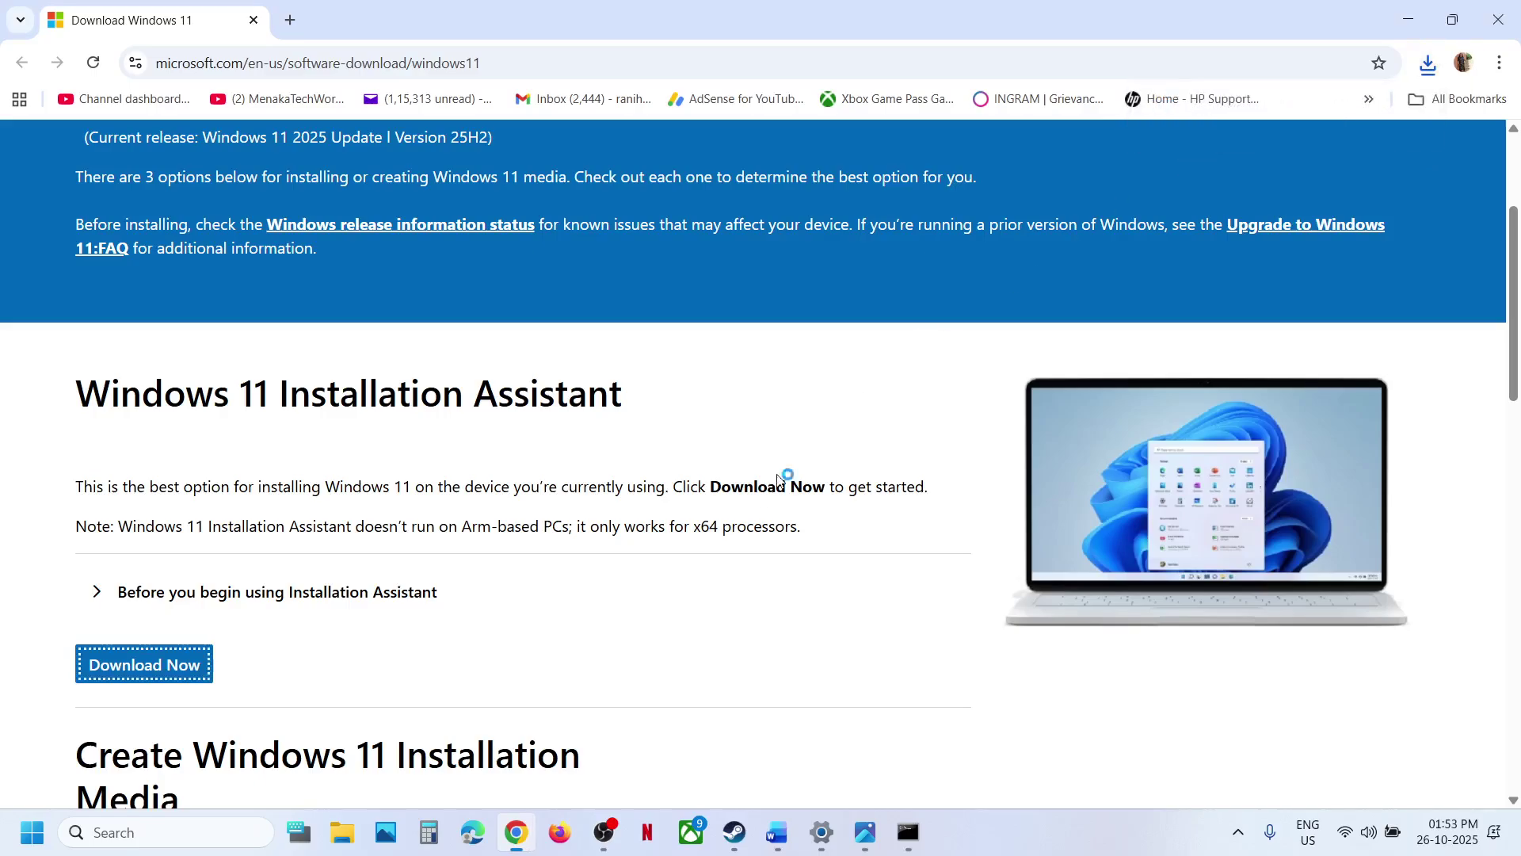
{"action": "left_click", "coordinate": [679, 592]}
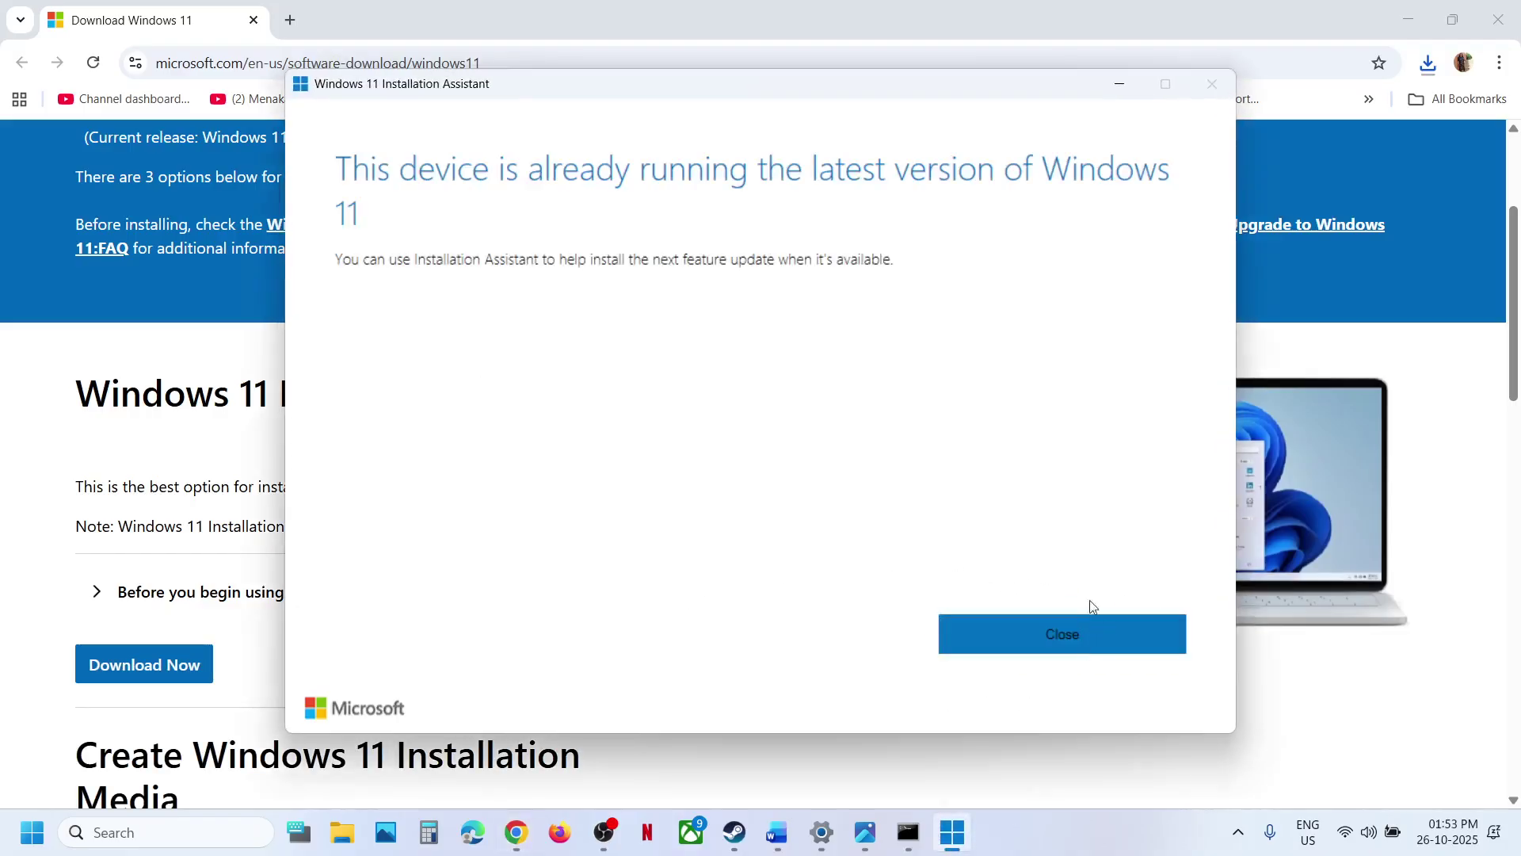
{"action": "left_click", "coordinate": [996, 643]}
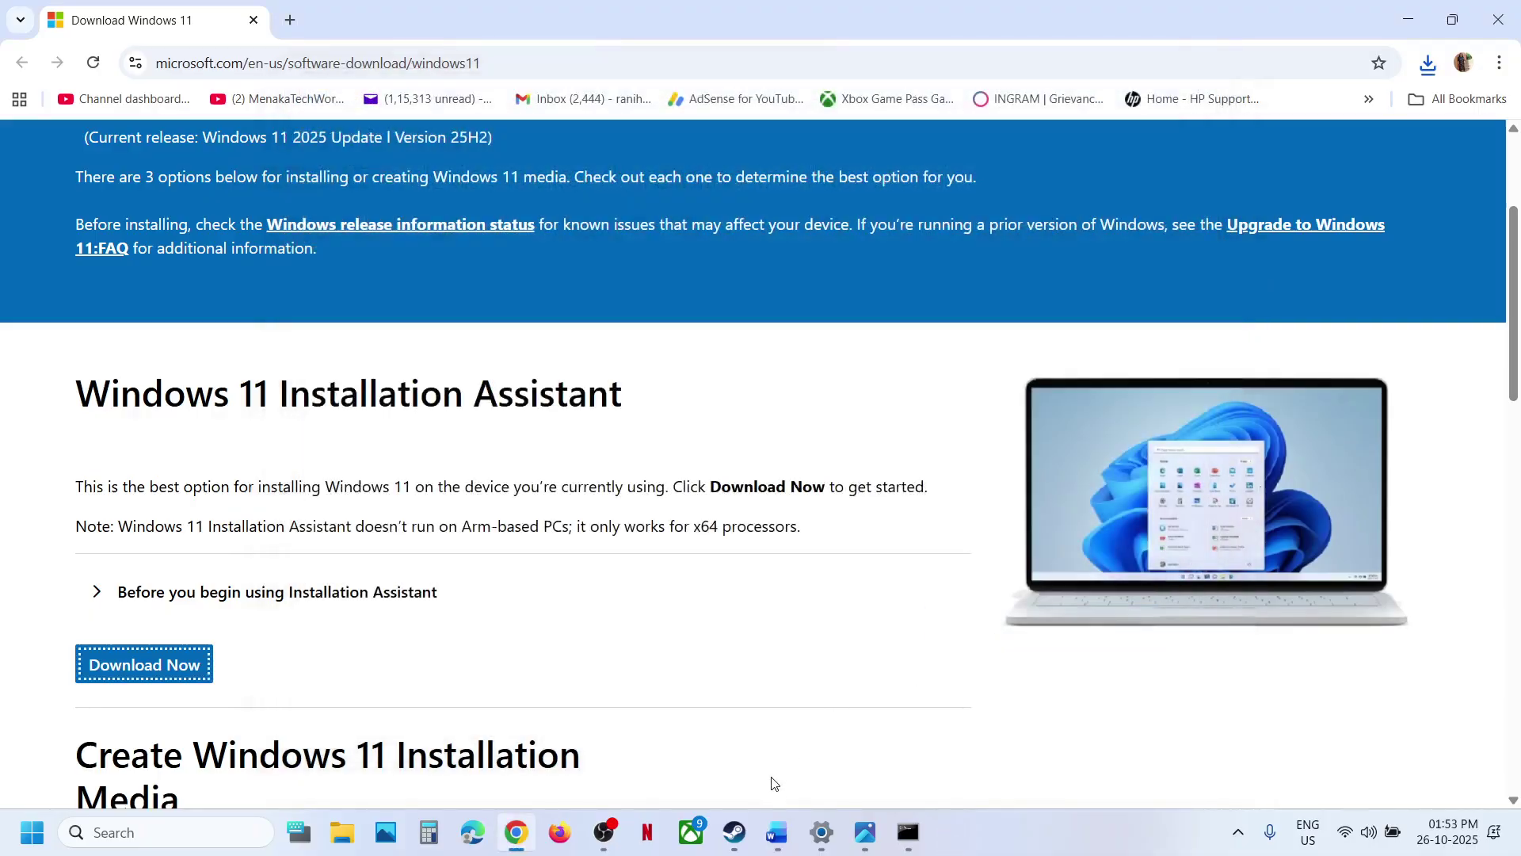
{"action": "left_click", "coordinate": [781, 838]}
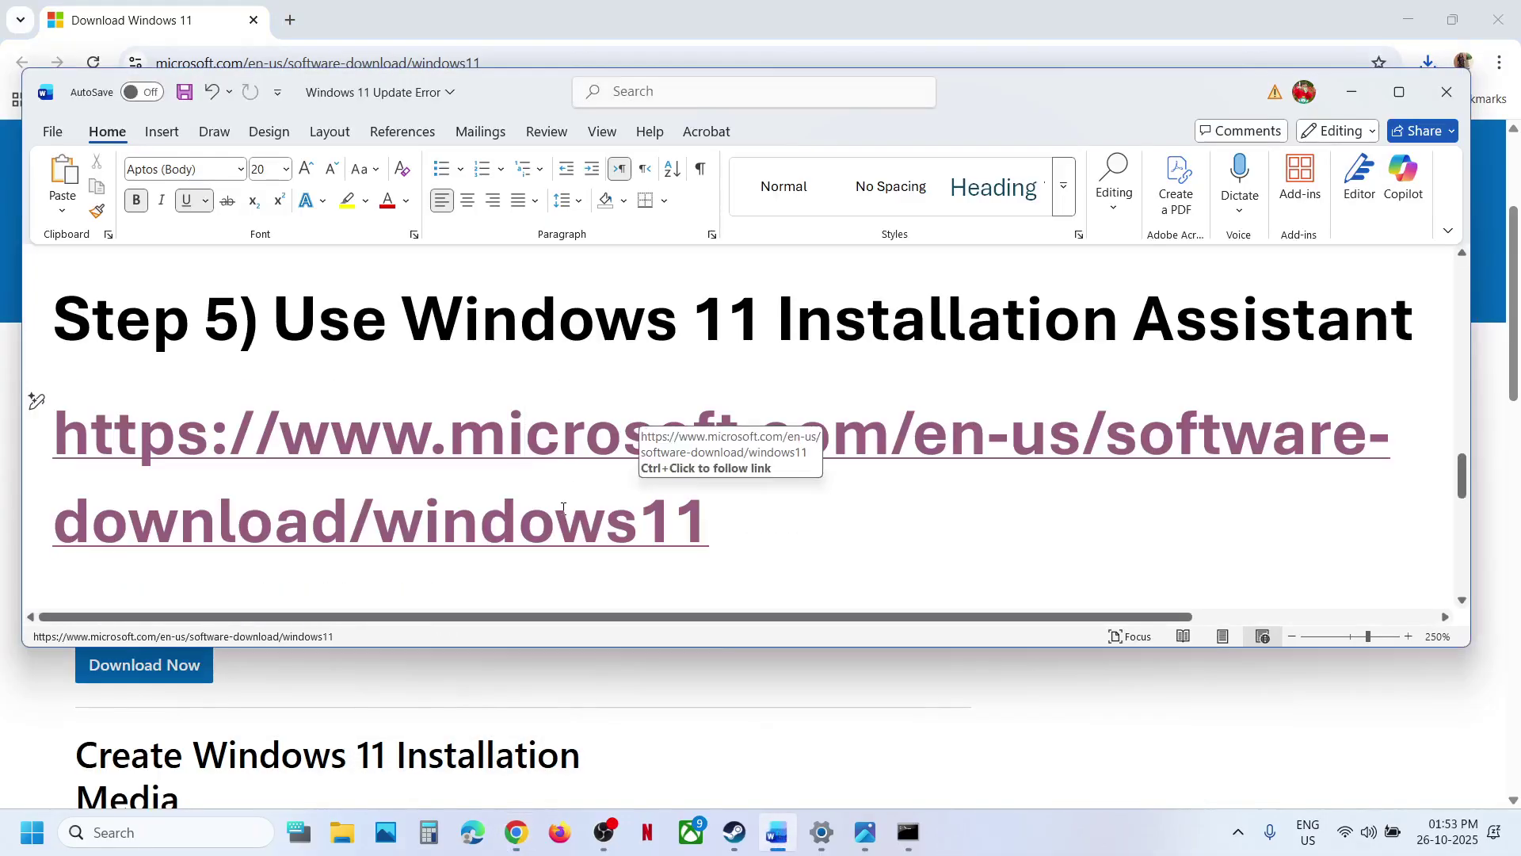
Step: Scroll the notes, then view Windows Update Advanced options and Recovery
{"action": "scroll", "coordinate": [564, 508], "scroll_direction": "down", "scroll_amount": 5}
{"action": "scroll", "coordinate": [564, 509], "scroll_direction": "down", "scroll_amount": 1}
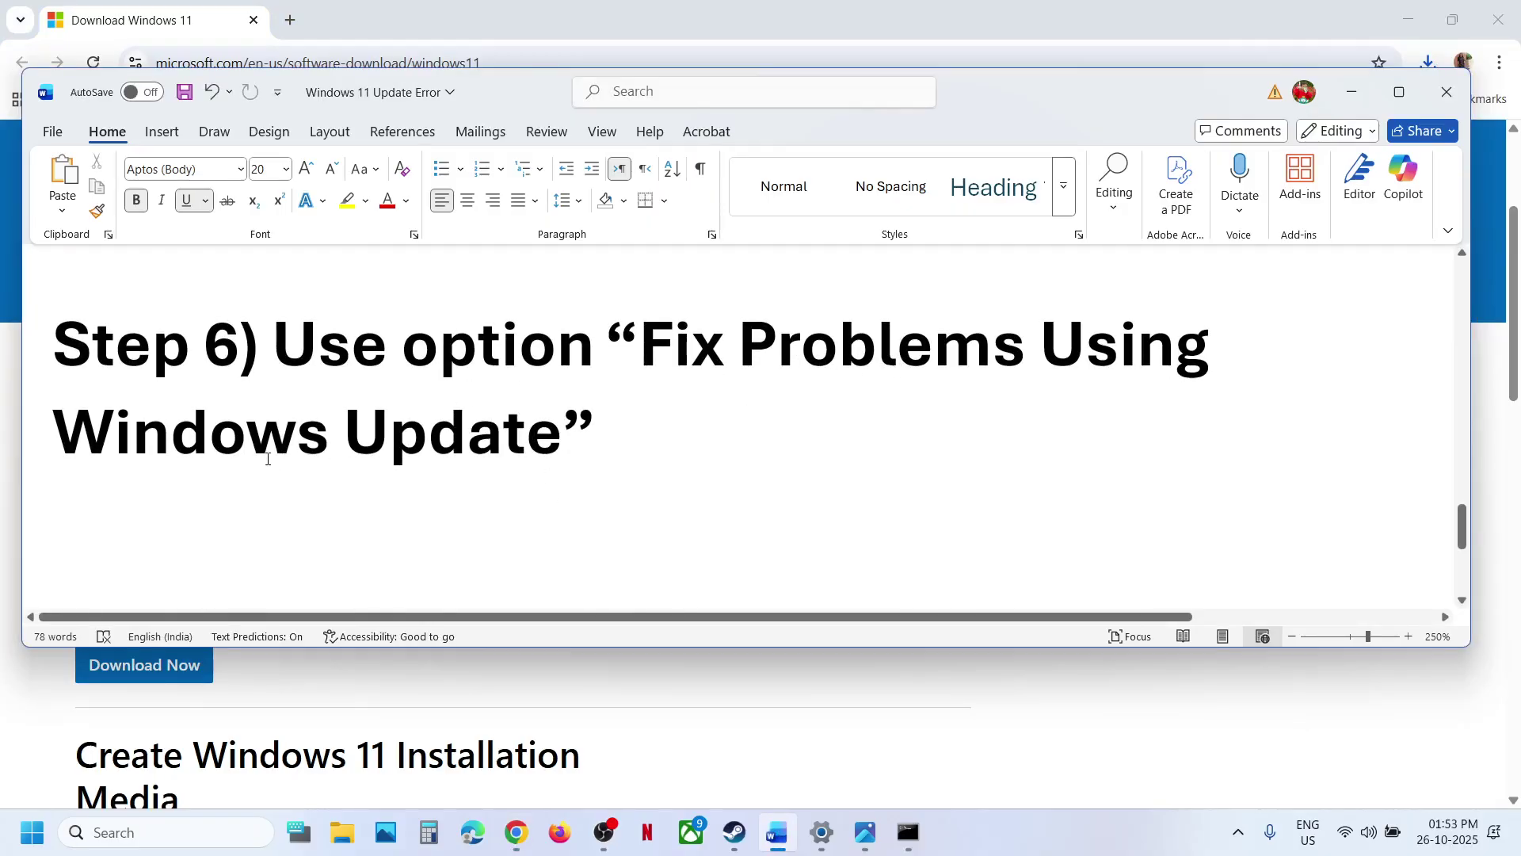
{"action": "key", "text": "alt+Tab"}
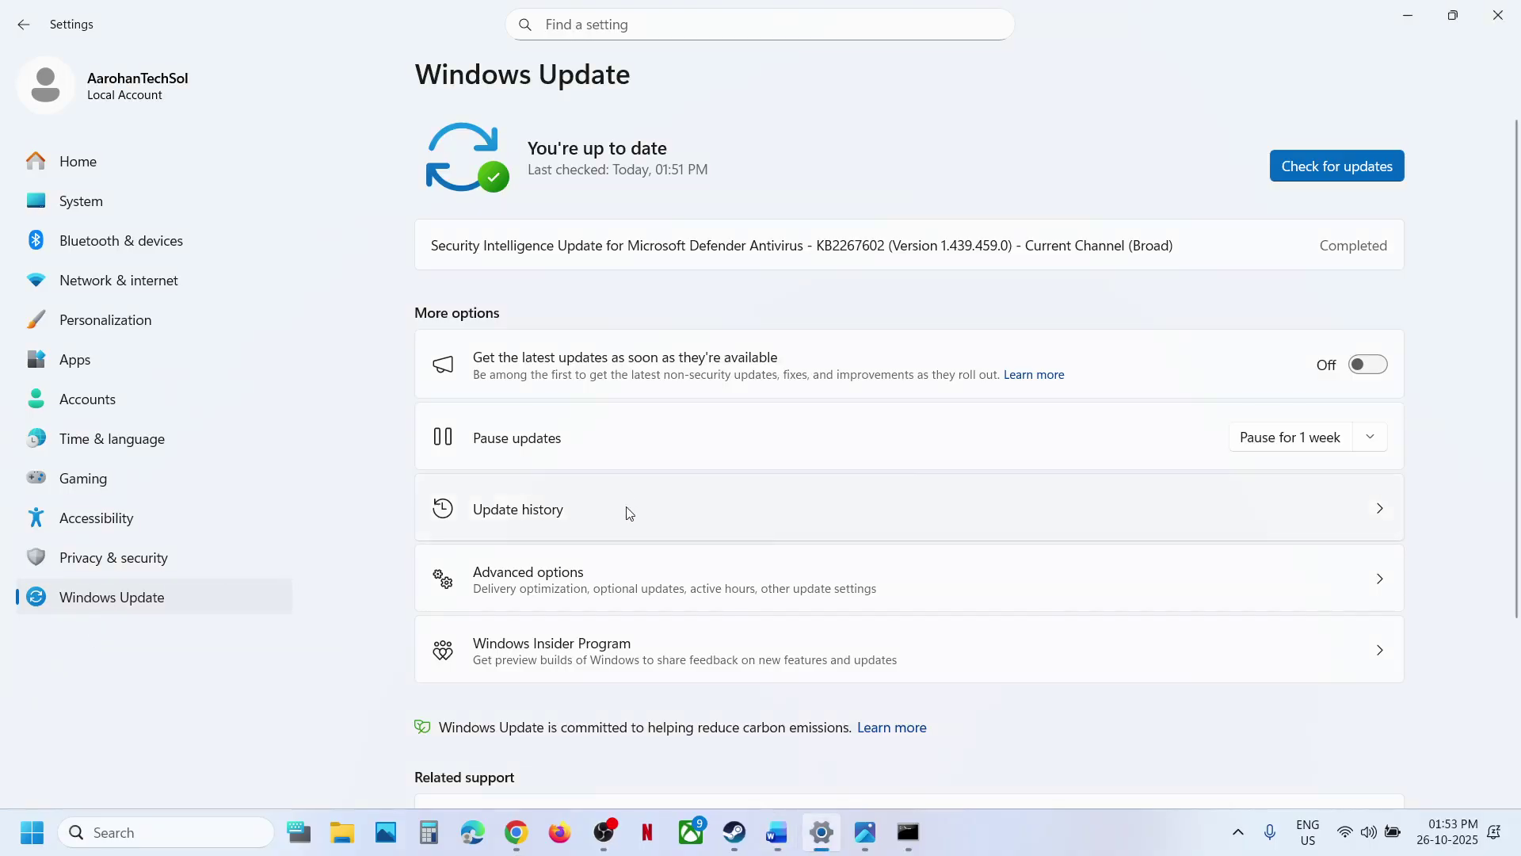
{"action": "left_click", "coordinate": [507, 591]}
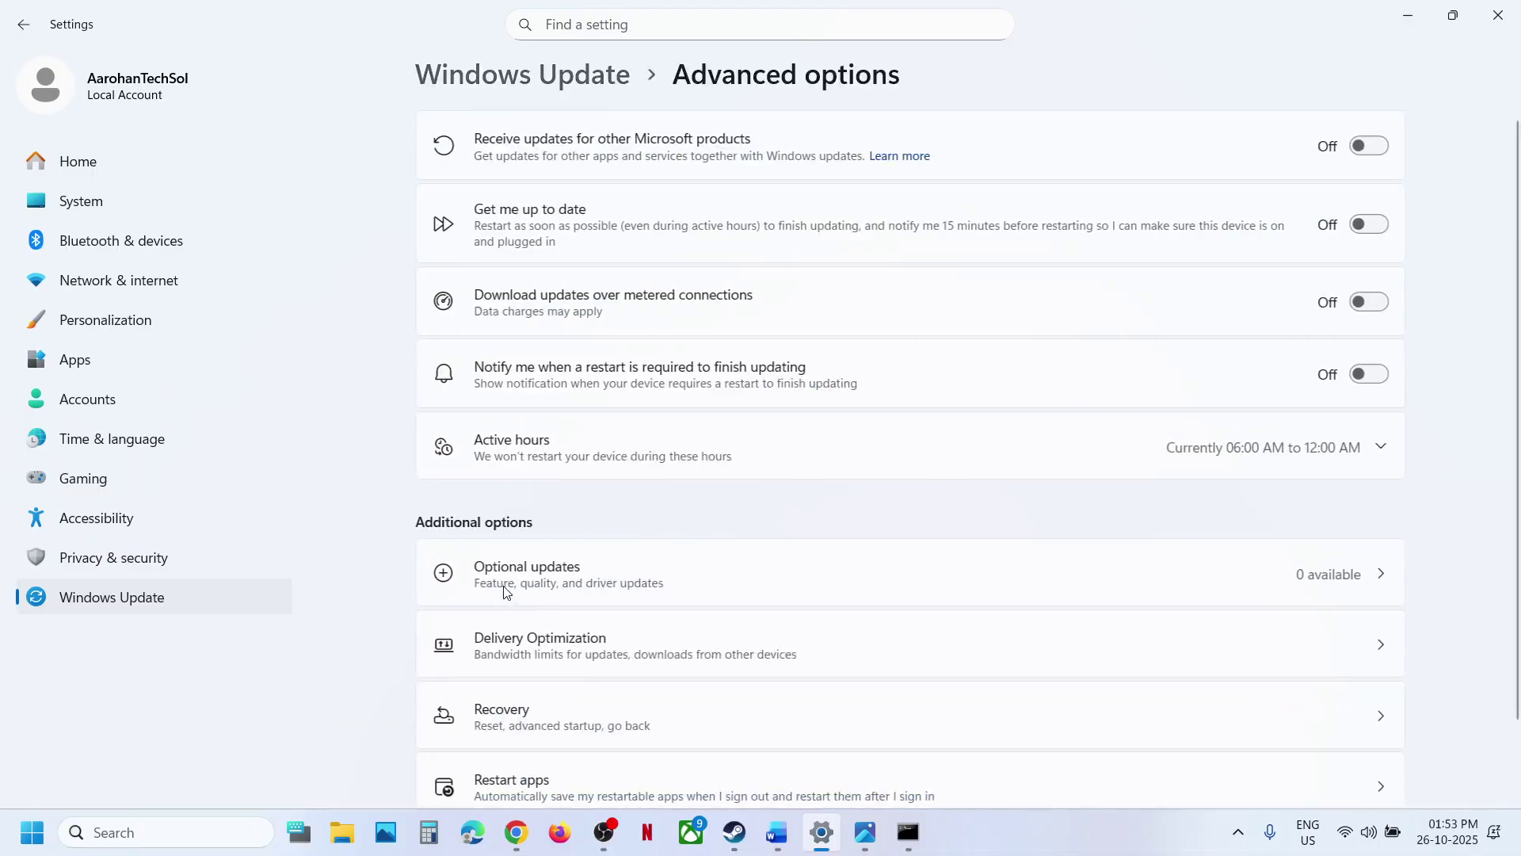
{"action": "left_click", "coordinate": [535, 705]}
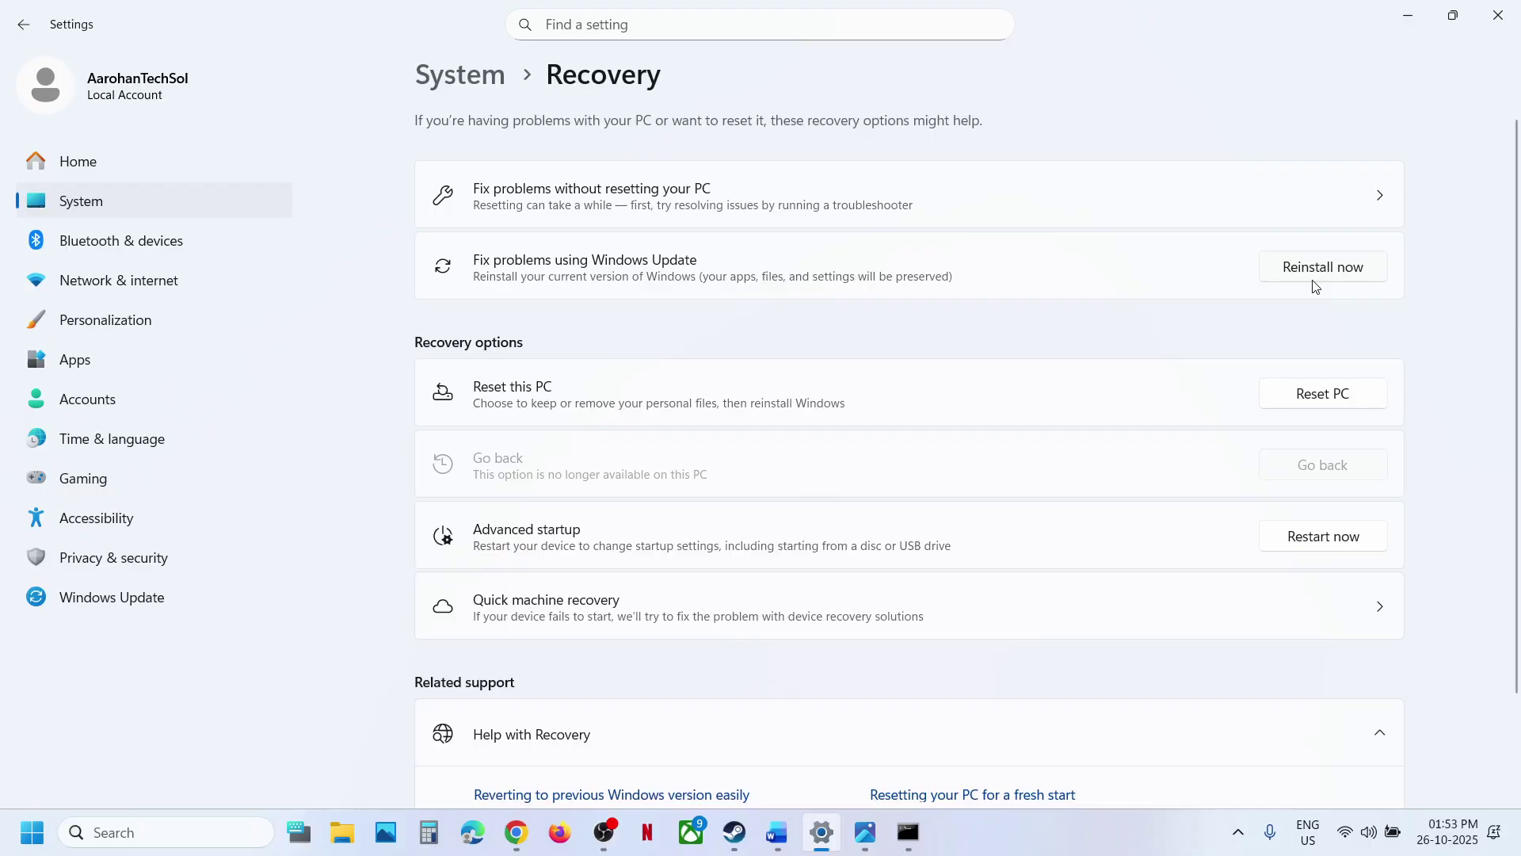
{"action": "left_click", "coordinate": [62, 606]}
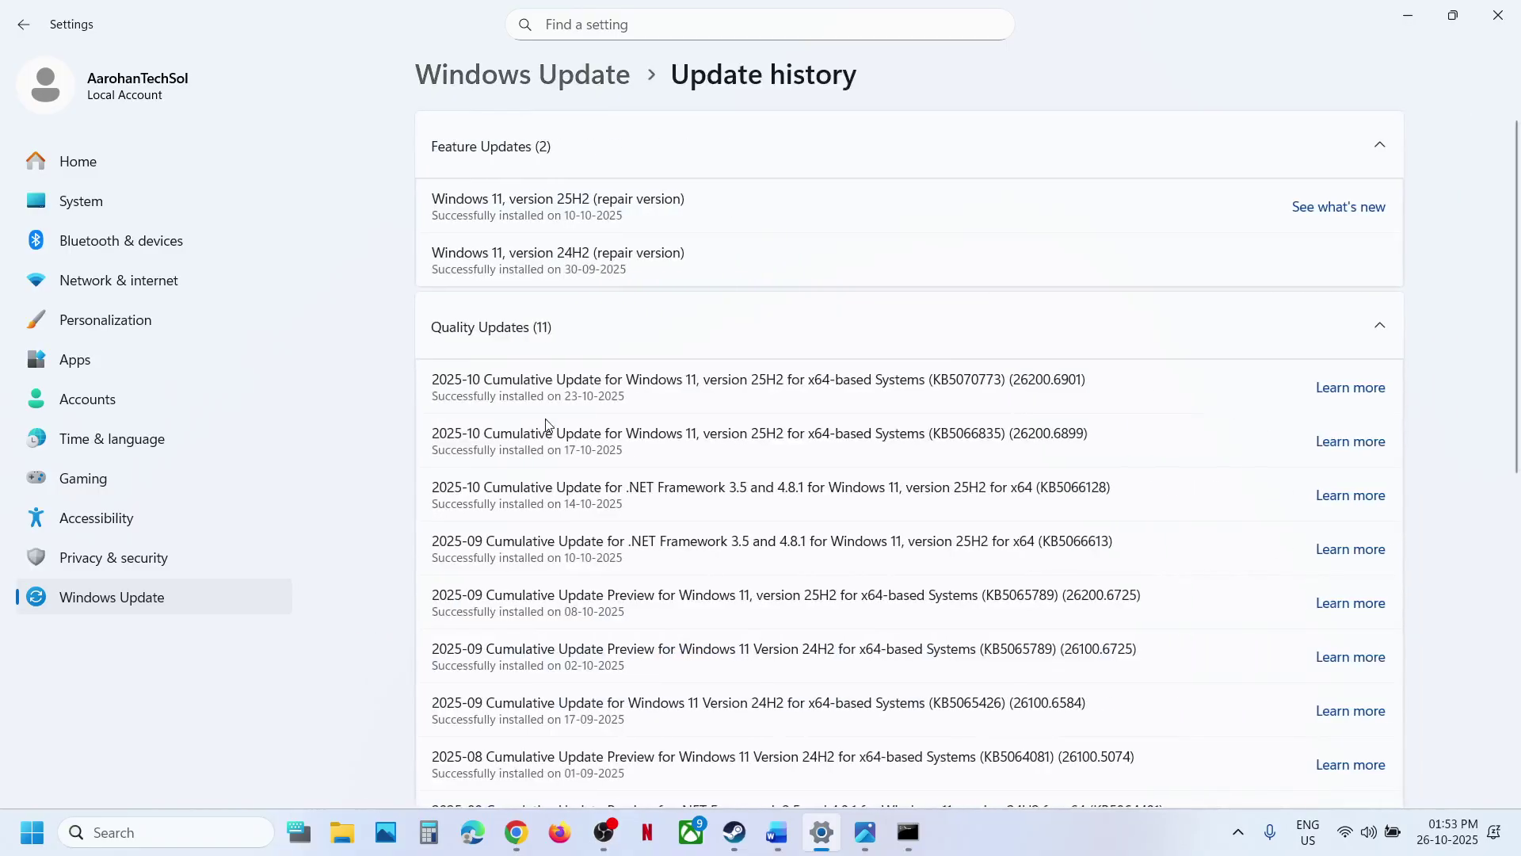
Step: Mark the 24H2 feature update and reopen the list of installed updates
{"action": "left_click_drag", "start_coordinate": [530, 254], "coordinate": [701, 253]}
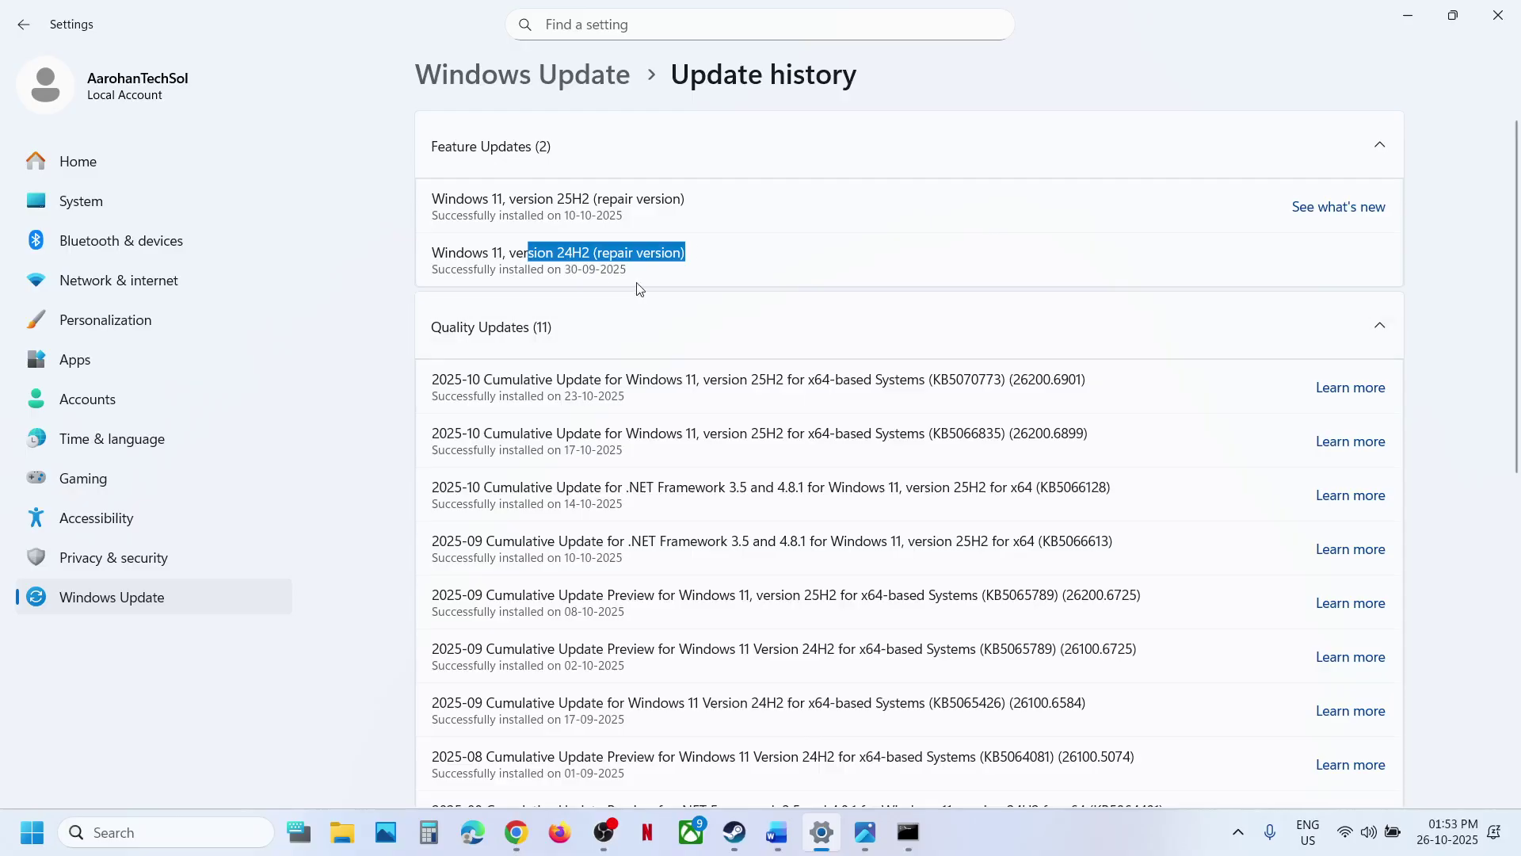
{"action": "left_click", "coordinate": [199, 612]}
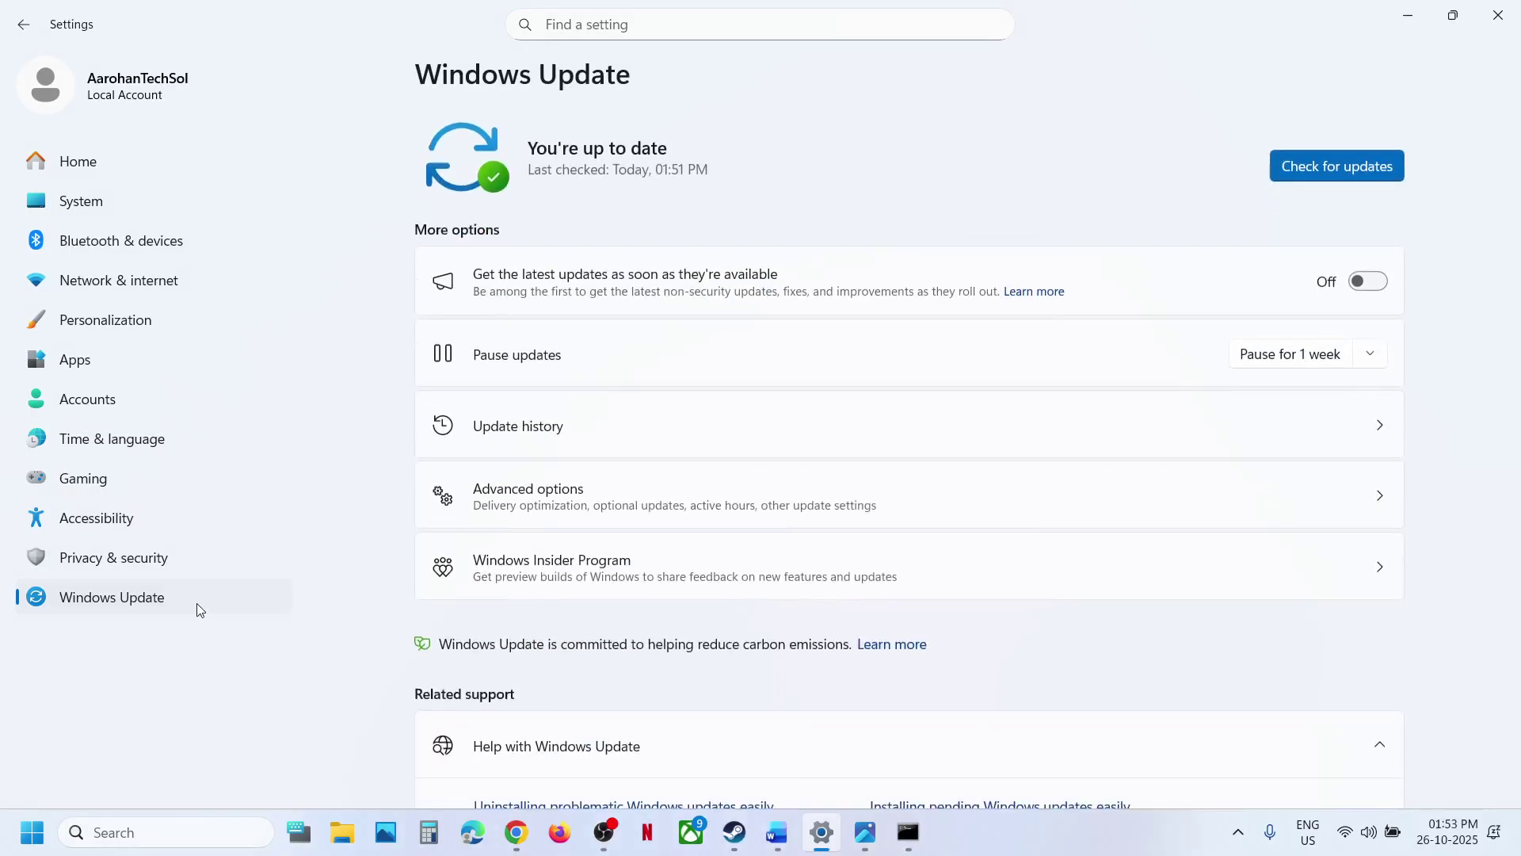
{"action": "left_click", "coordinate": [583, 437]}
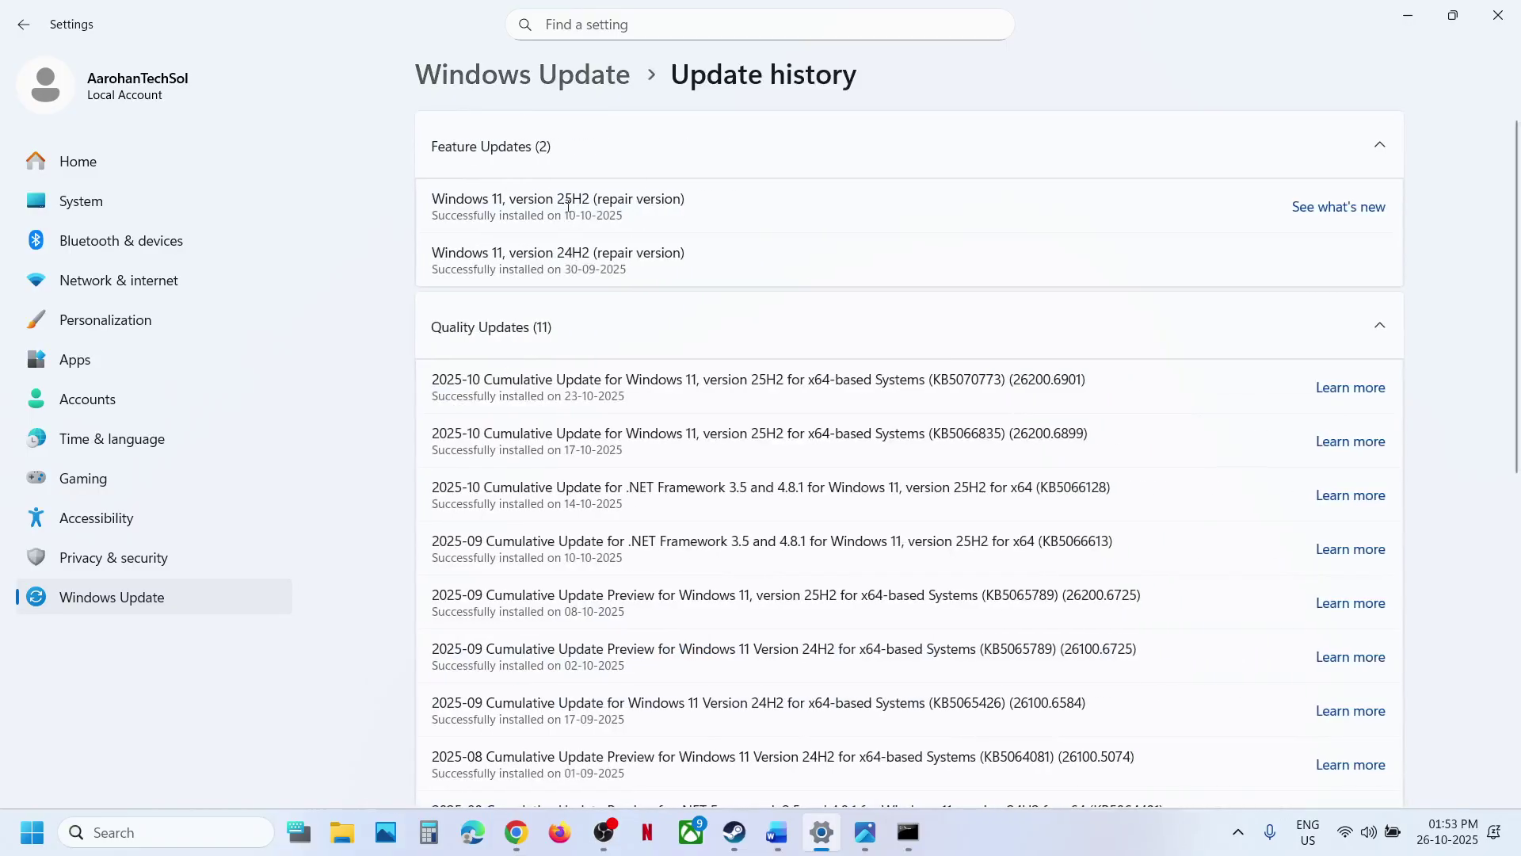
{"action": "left_click", "coordinate": [776, 832]}
Step: Download MediaCreationTool.exe from Microsoft's Download Windows 11 page via the notes link
{"action": "scroll", "coordinate": [543, 496], "scroll_direction": "down", "scroll_amount": 5}
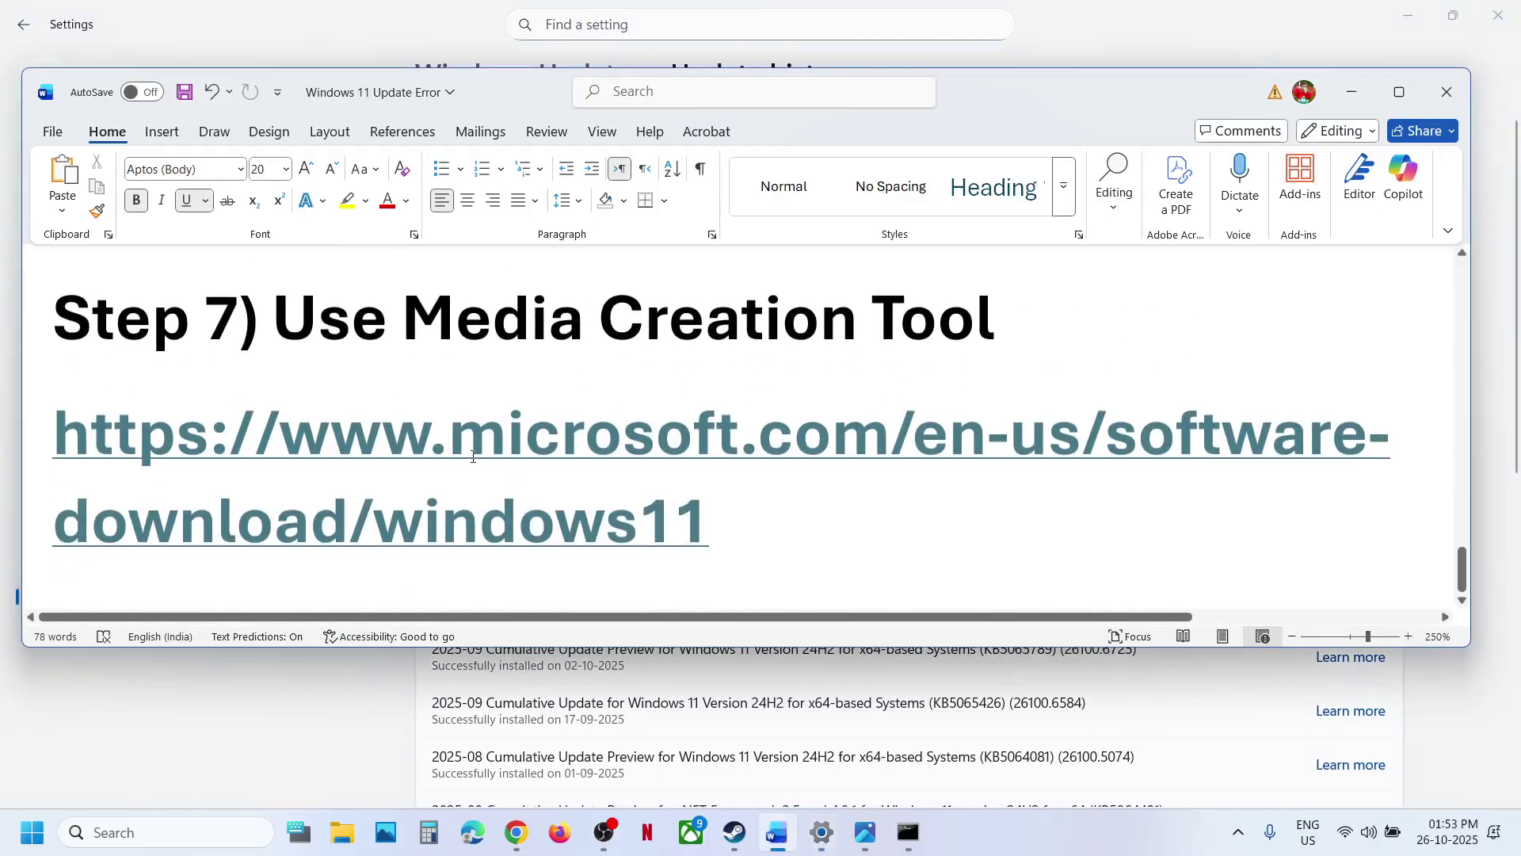
{"action": "left_click", "coordinate": [473, 464], "text": "ctrl"}
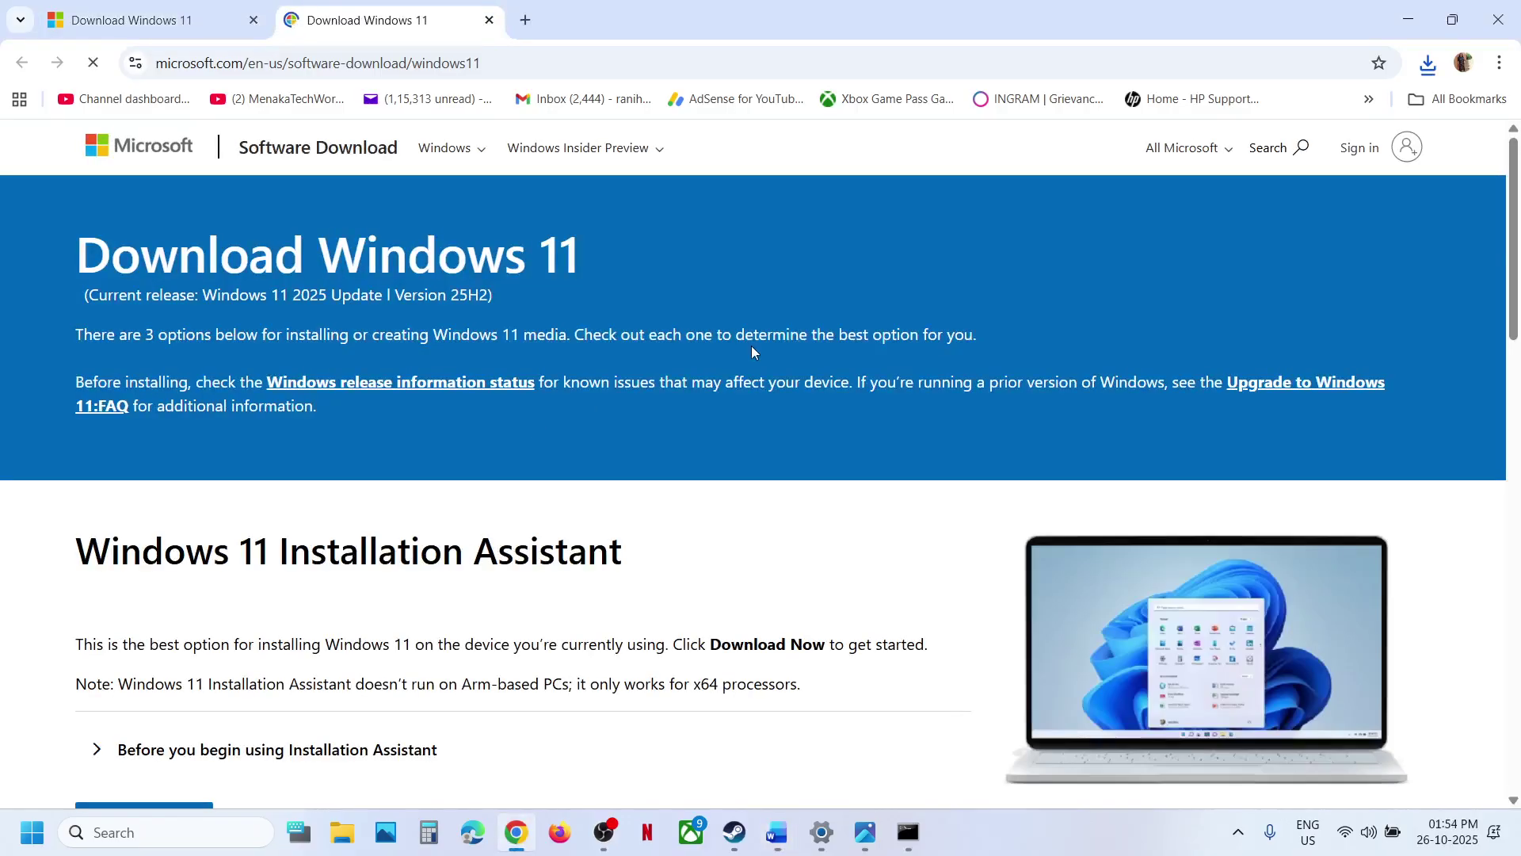
{"action": "scroll", "coordinate": [364, 539], "scroll_direction": "down", "scroll_amount": 7}
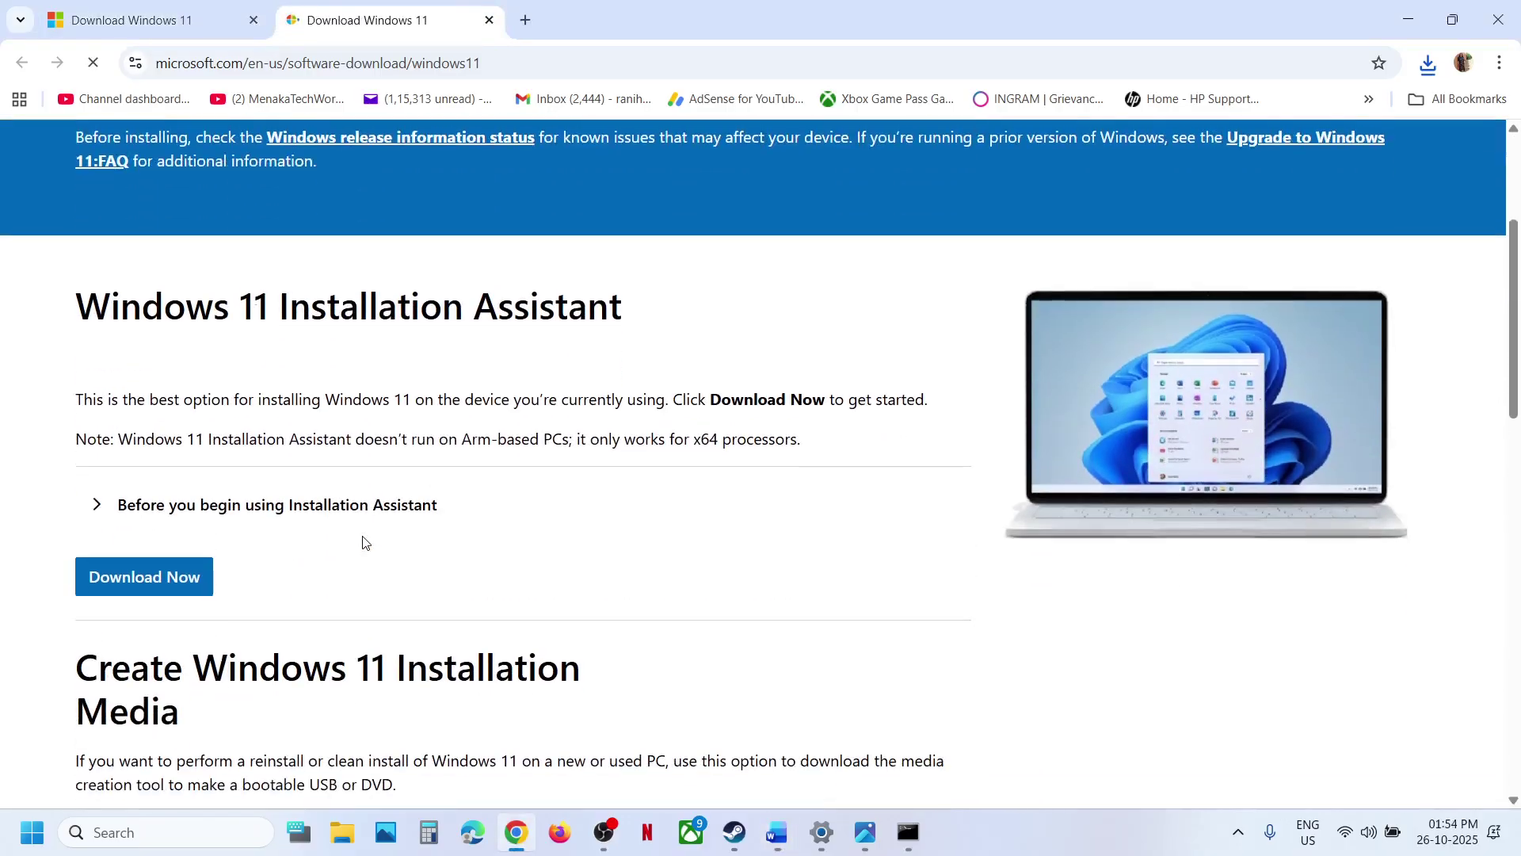
{"action": "scroll", "coordinate": [235, 579], "scroll_direction": "down", "scroll_amount": 1}
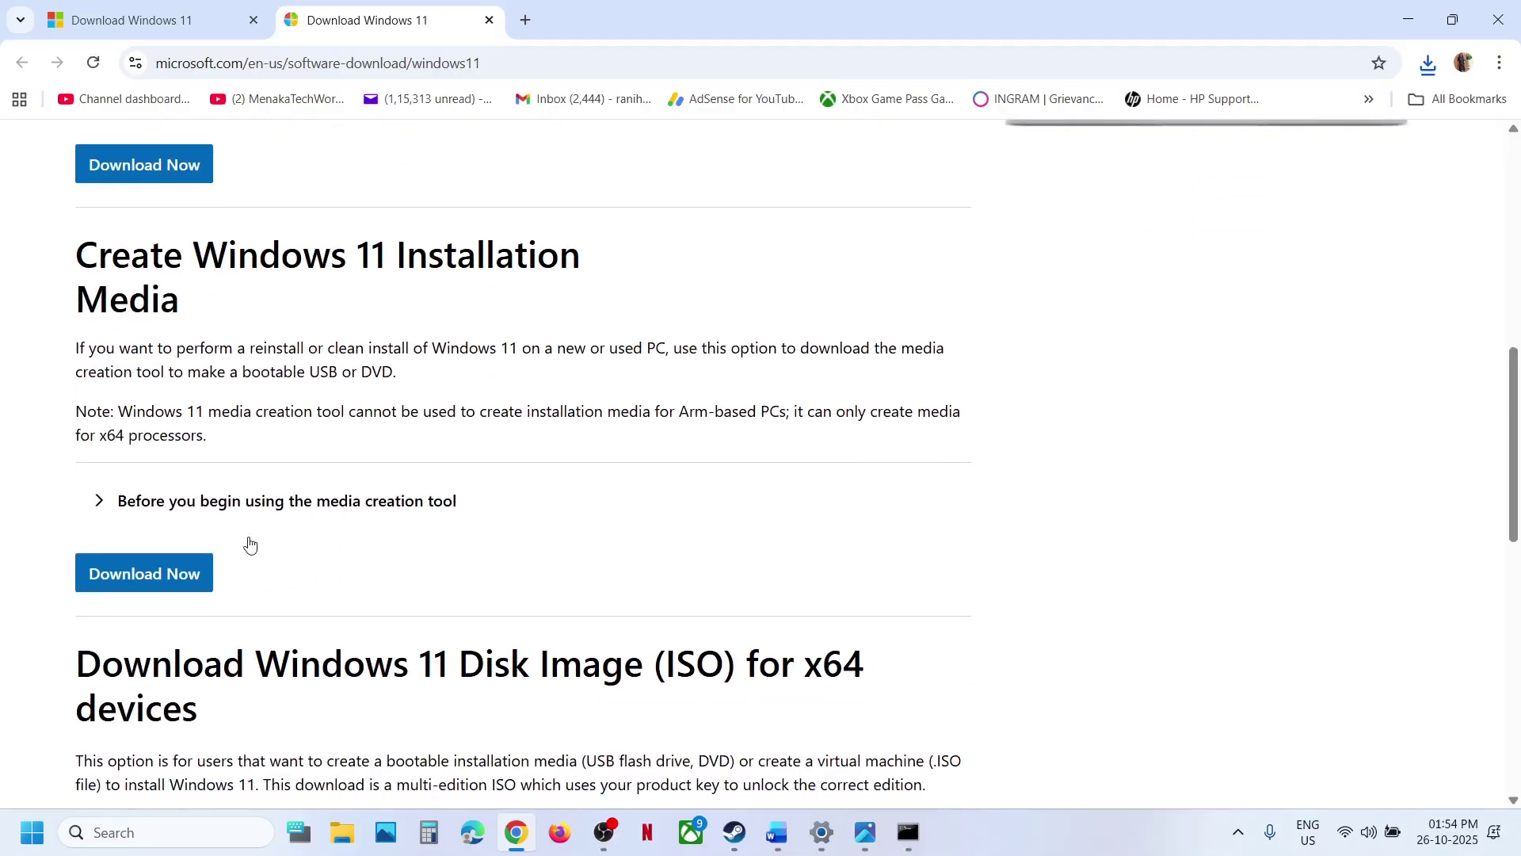
{"action": "left_click", "coordinate": [133, 581]}
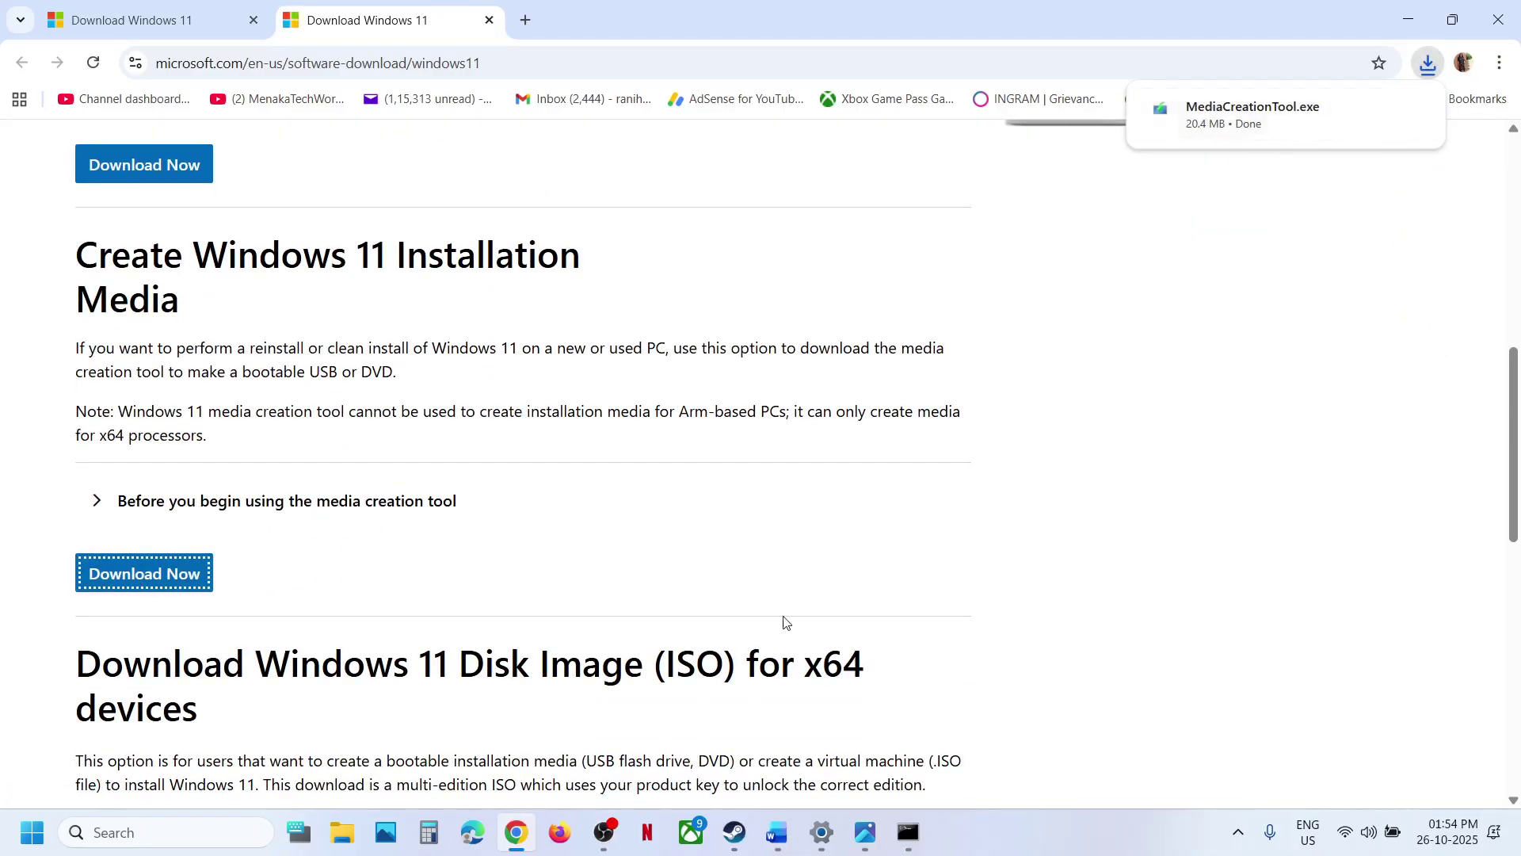
{"action": "left_click", "coordinate": [865, 834]}
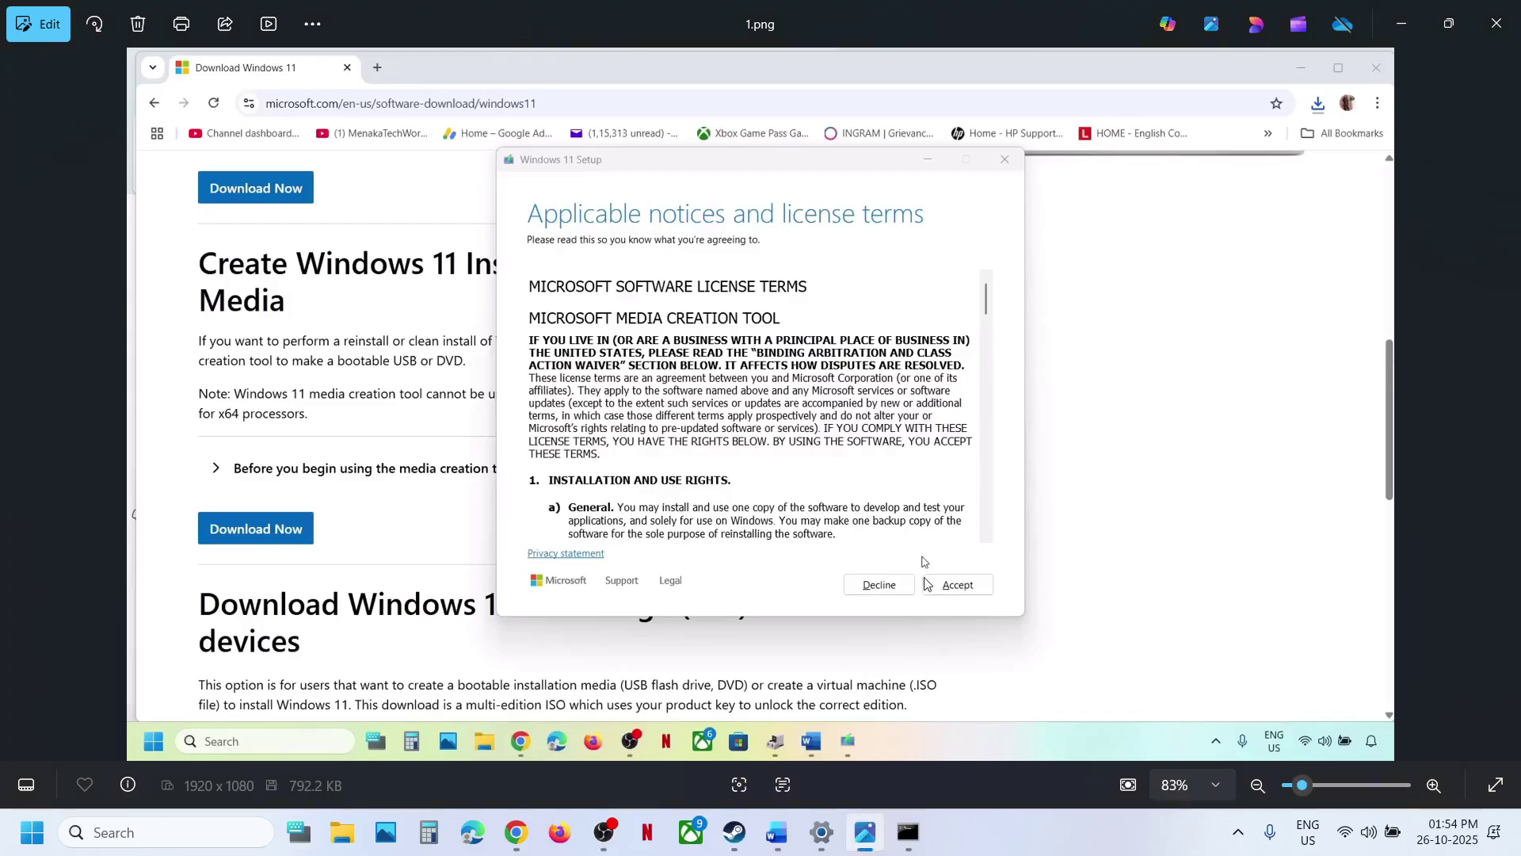
Step: Step through the ISO creation screenshots from language selection to Setup's Ready to install screen
{"action": "key", "text": "Right"}
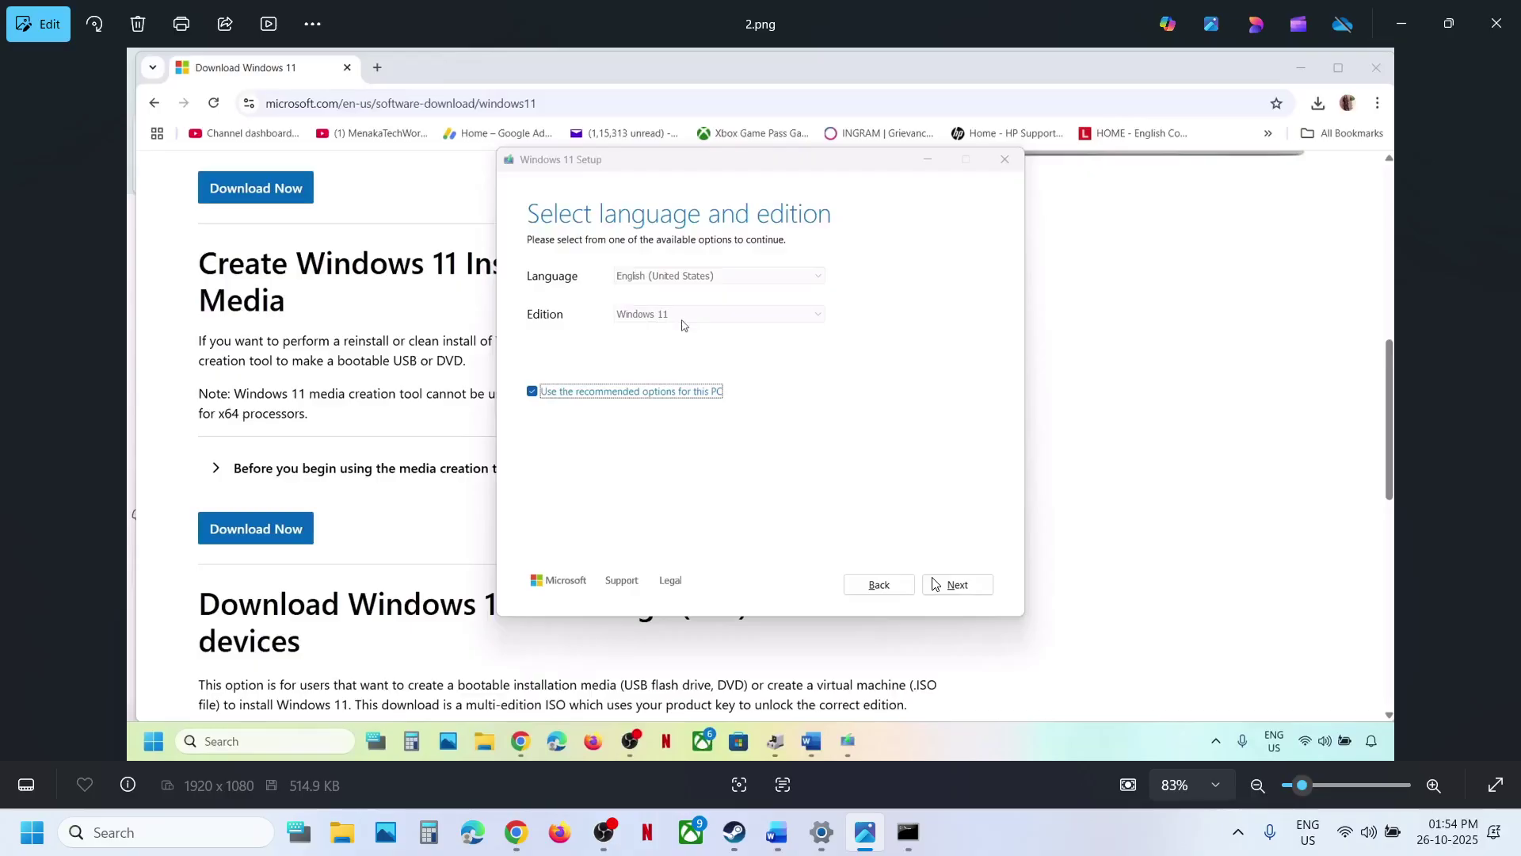
{"action": "key", "text": "Right"}
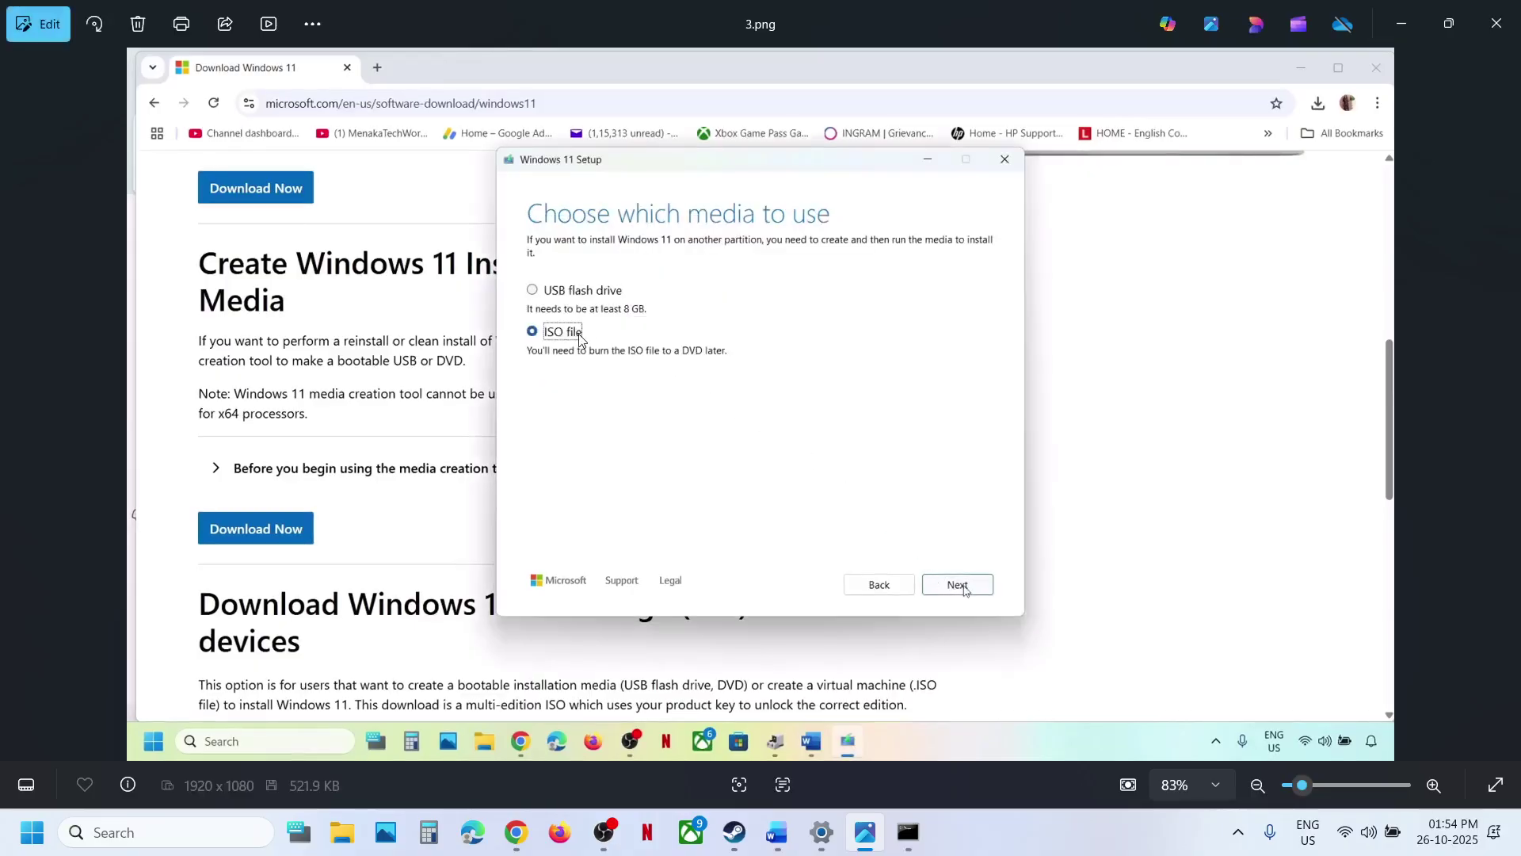
{"action": "key", "text": "Right"}
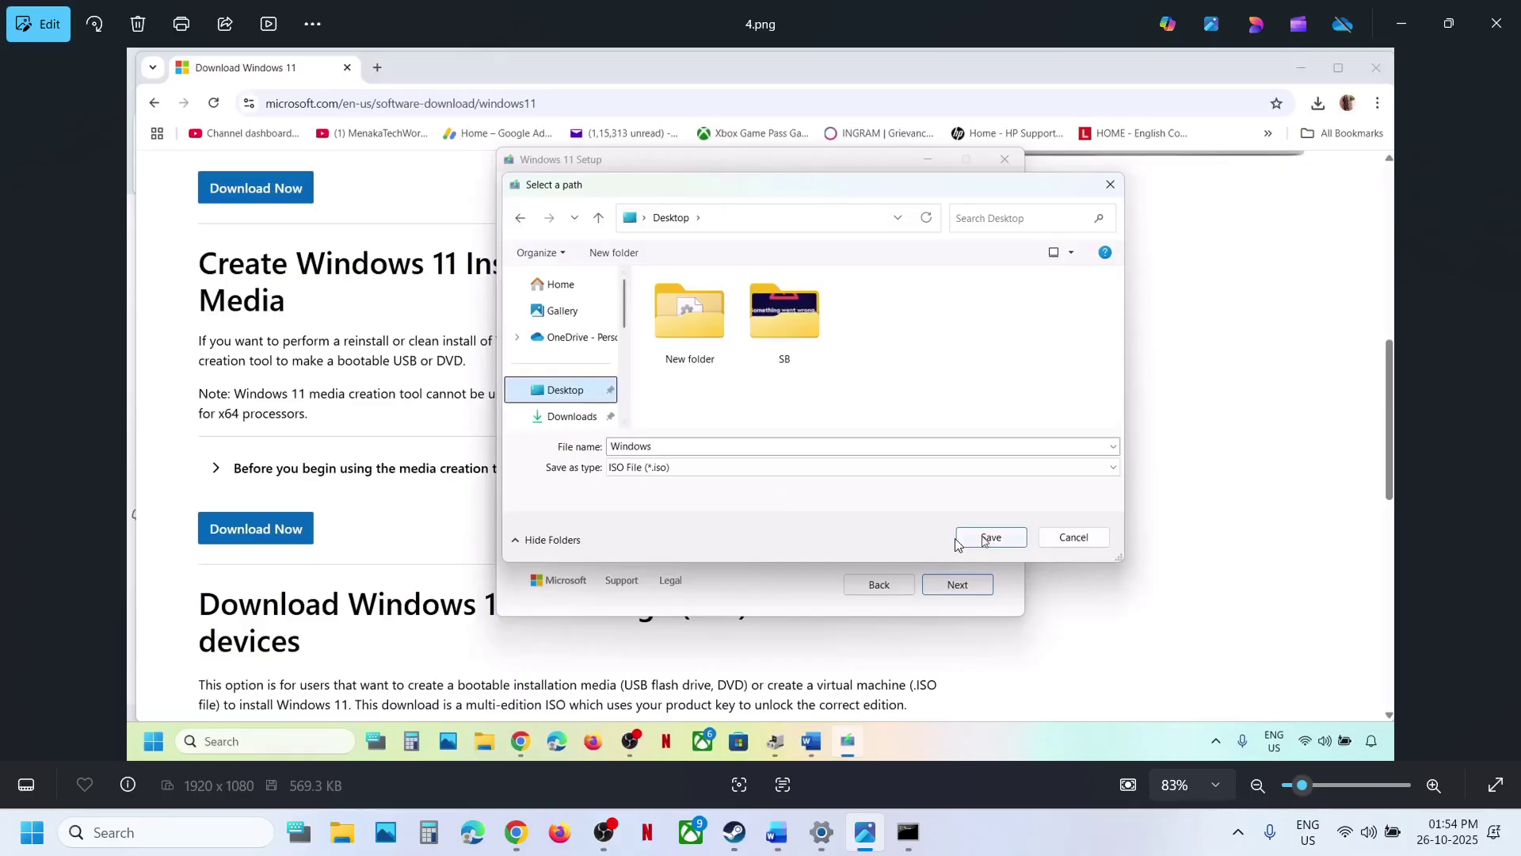
{"action": "key", "text": "Right"}
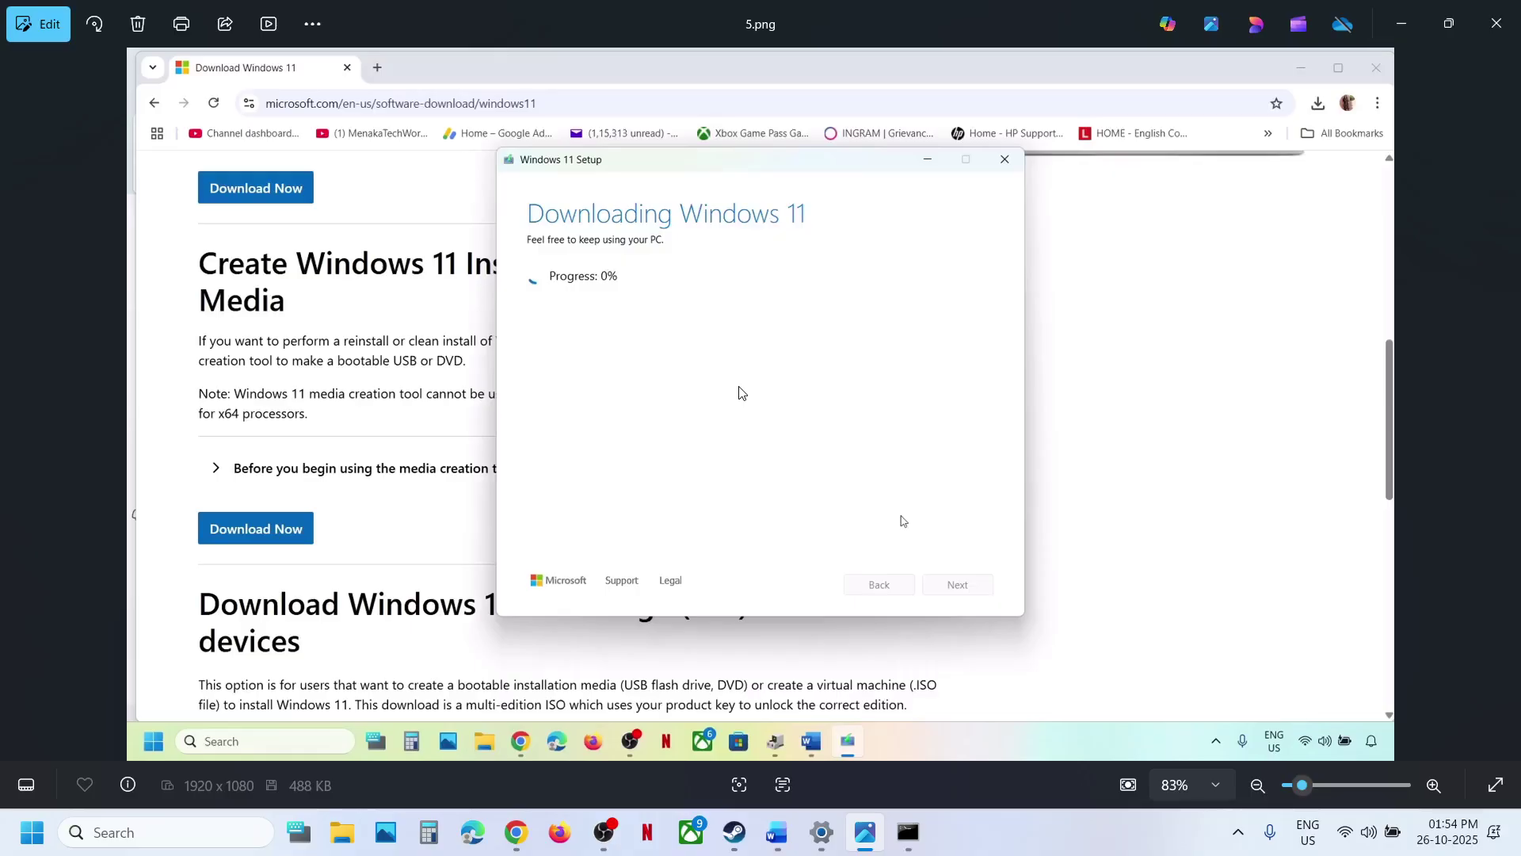
{"action": "key", "text": "Right"}
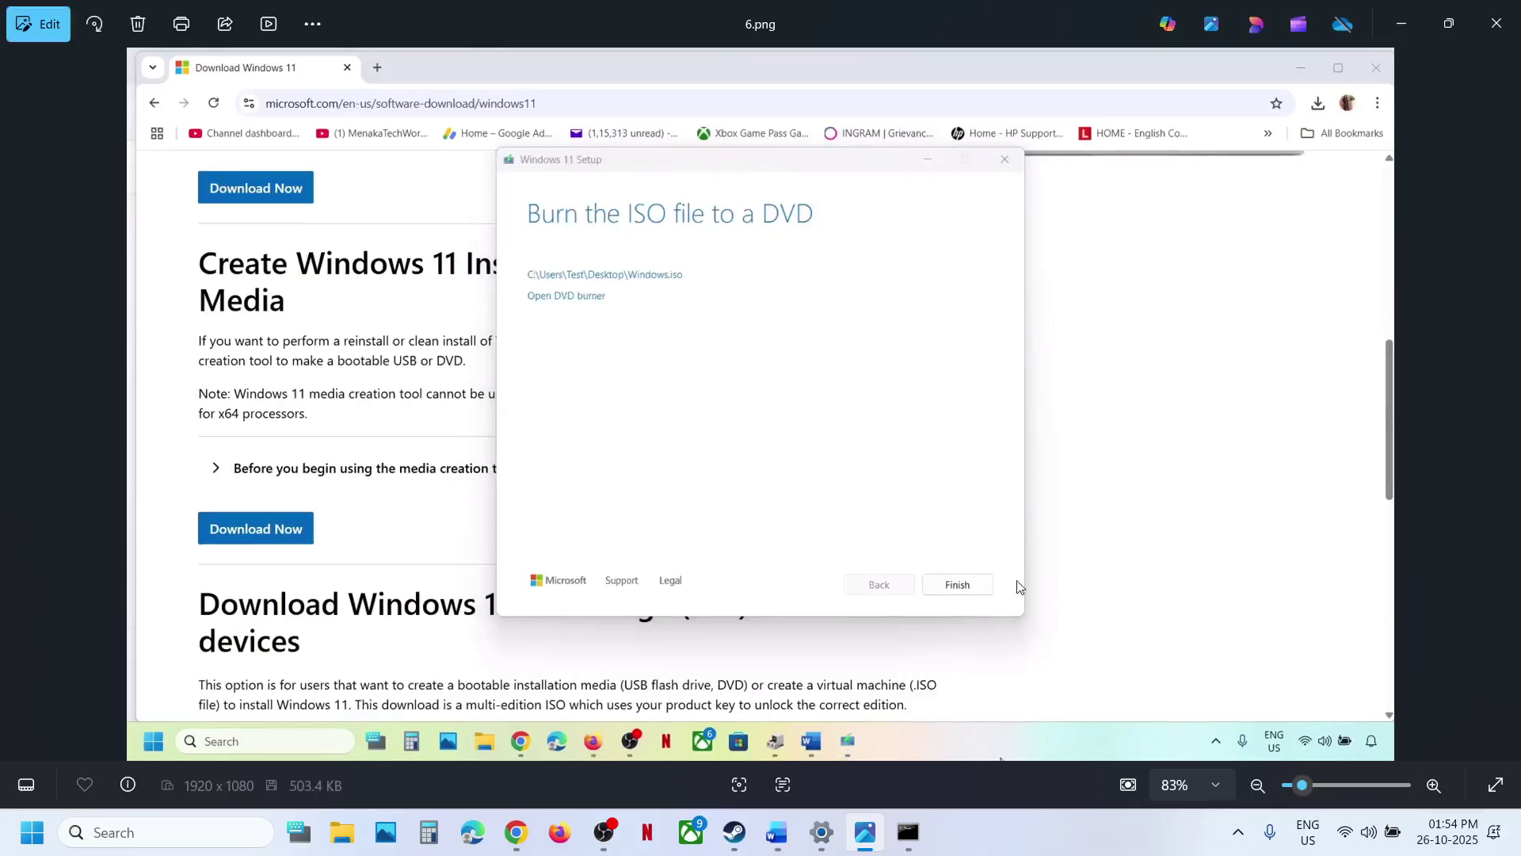
{"action": "key", "text": "Right"}
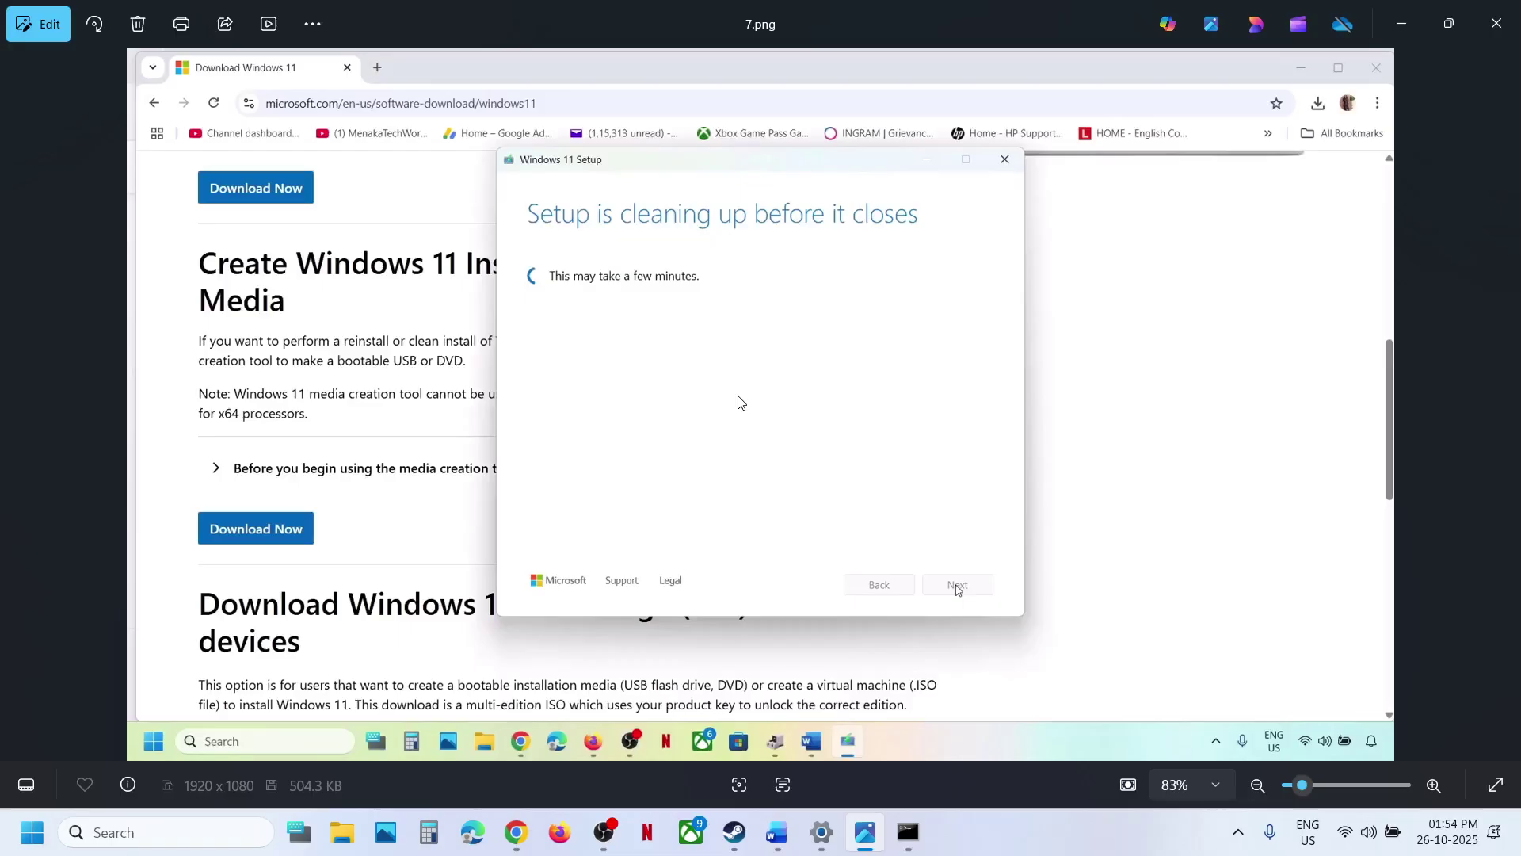
{"action": "key", "text": "Right"}
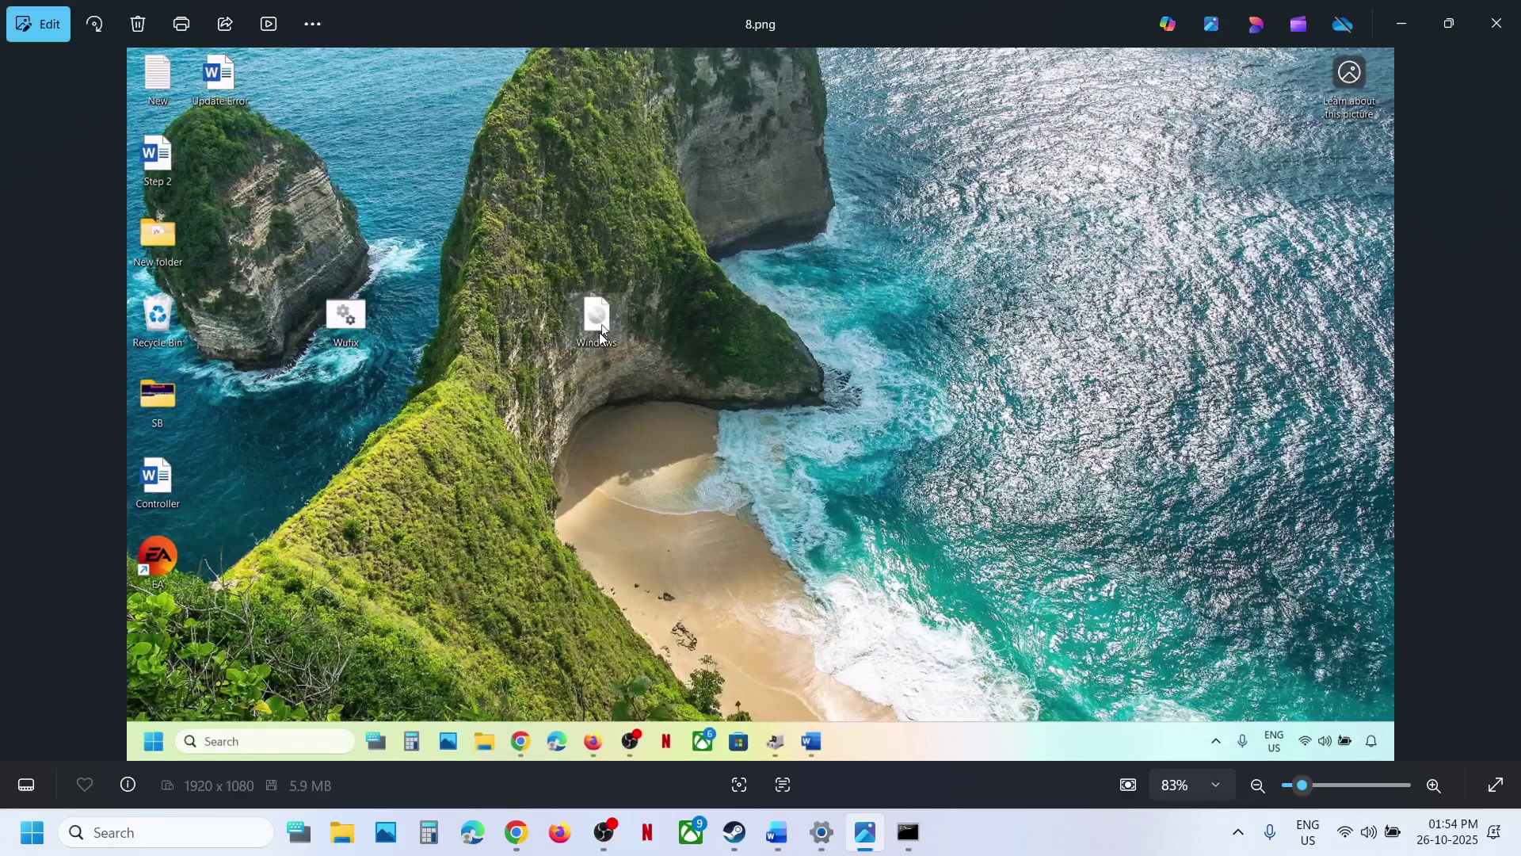
{"action": "key", "text": "Right"}
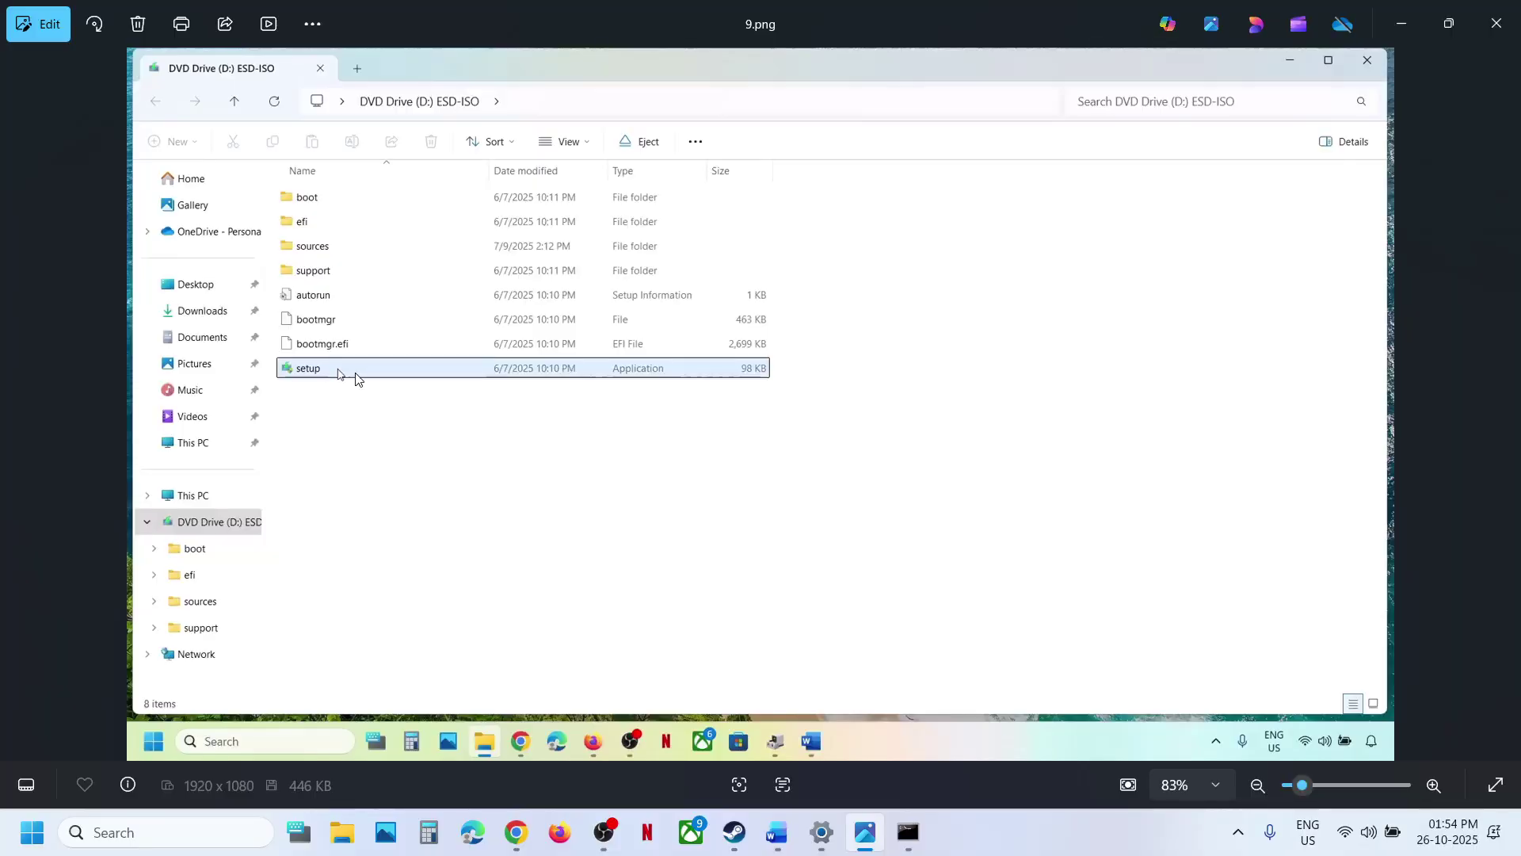
{"action": "key", "text": "Right"}
{"action": "key", "text": "Right"}
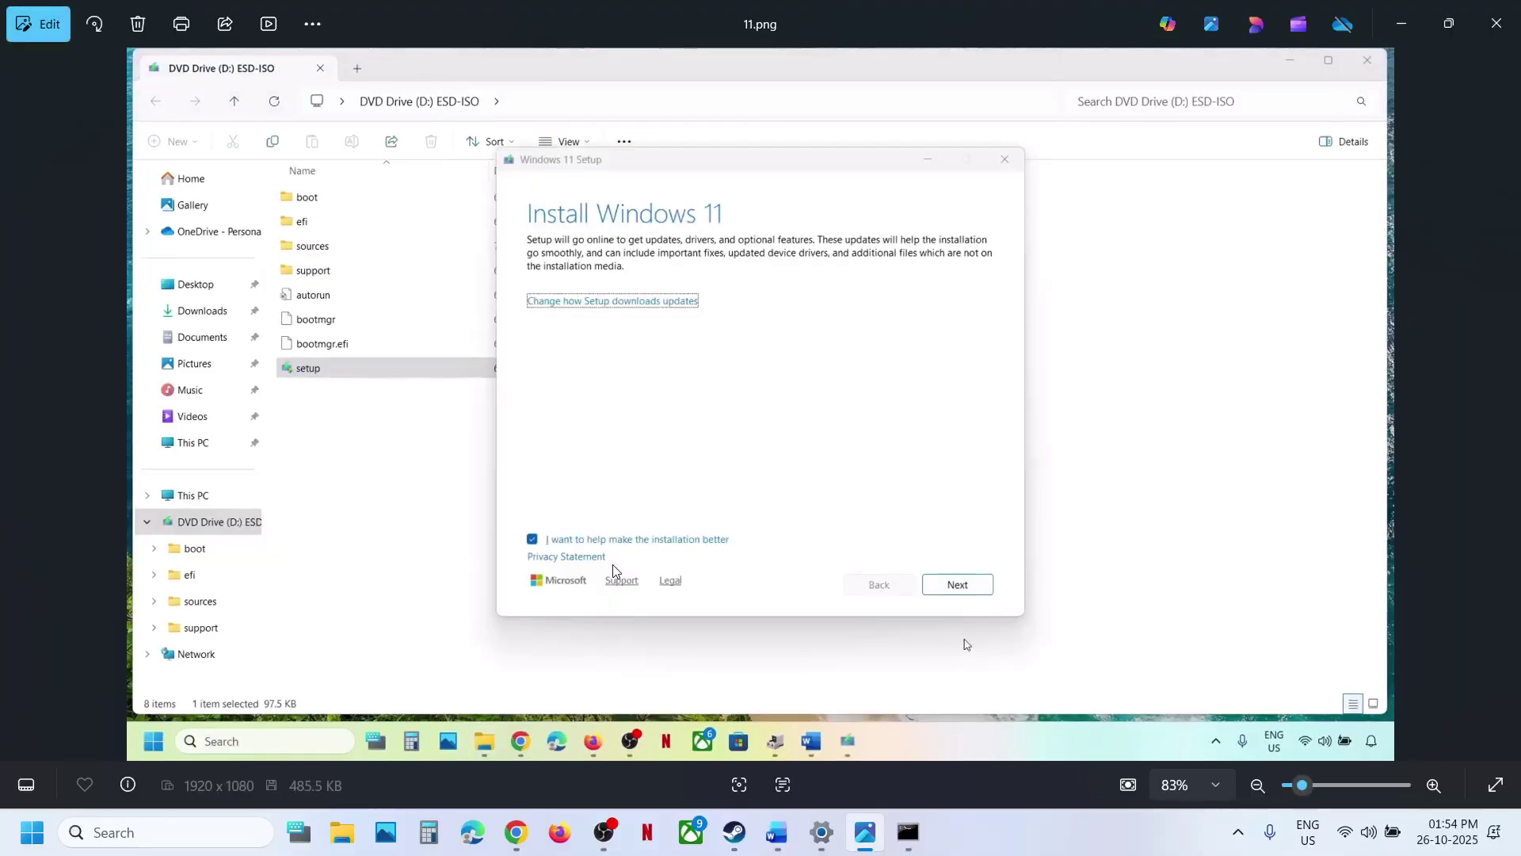
{"action": "key", "text": "Right"}
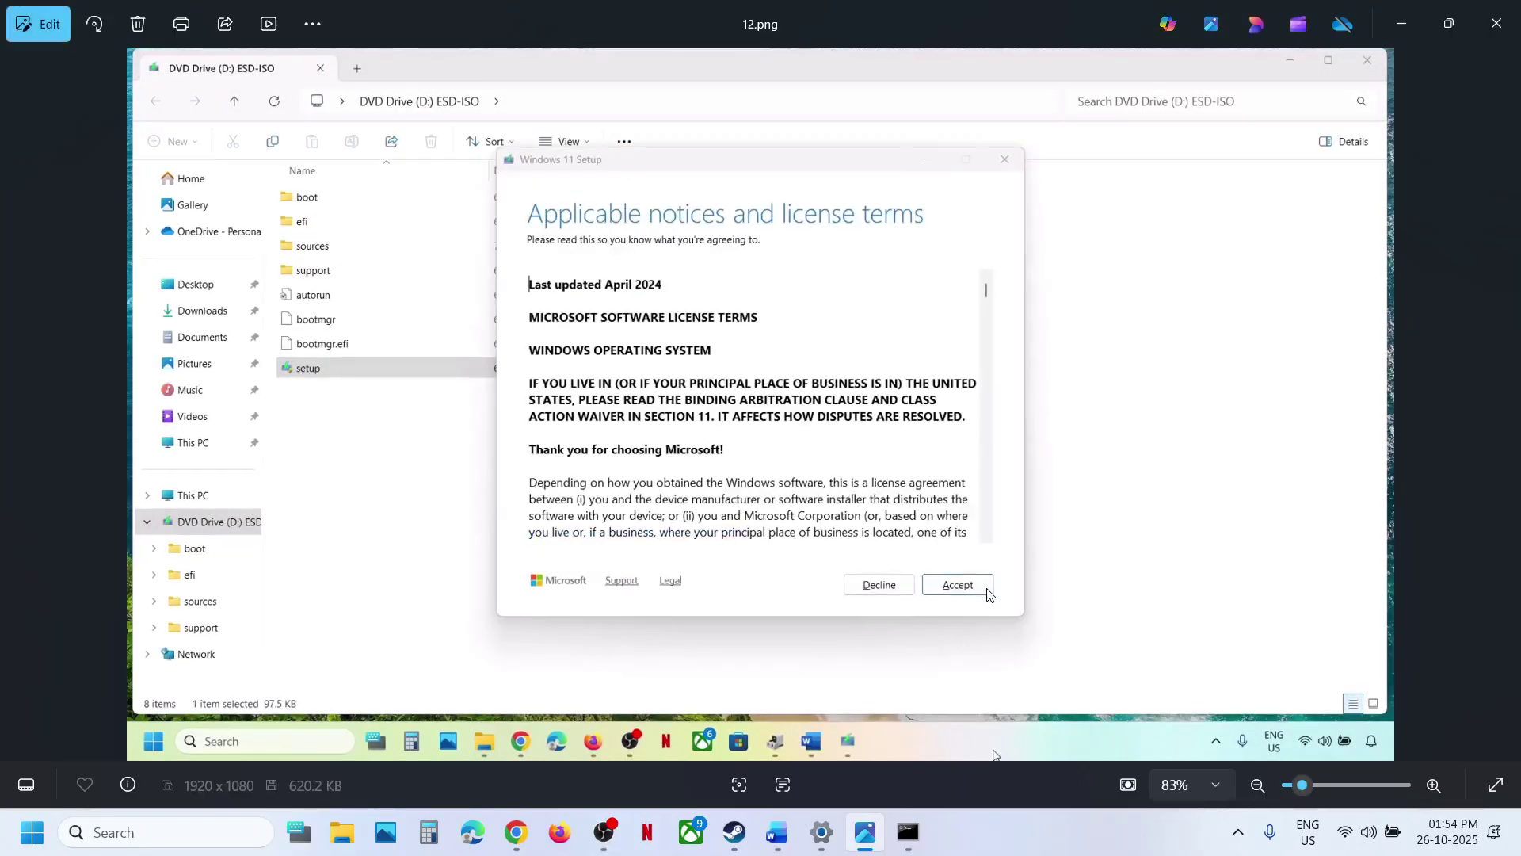
{"action": "key", "text": "Right"}
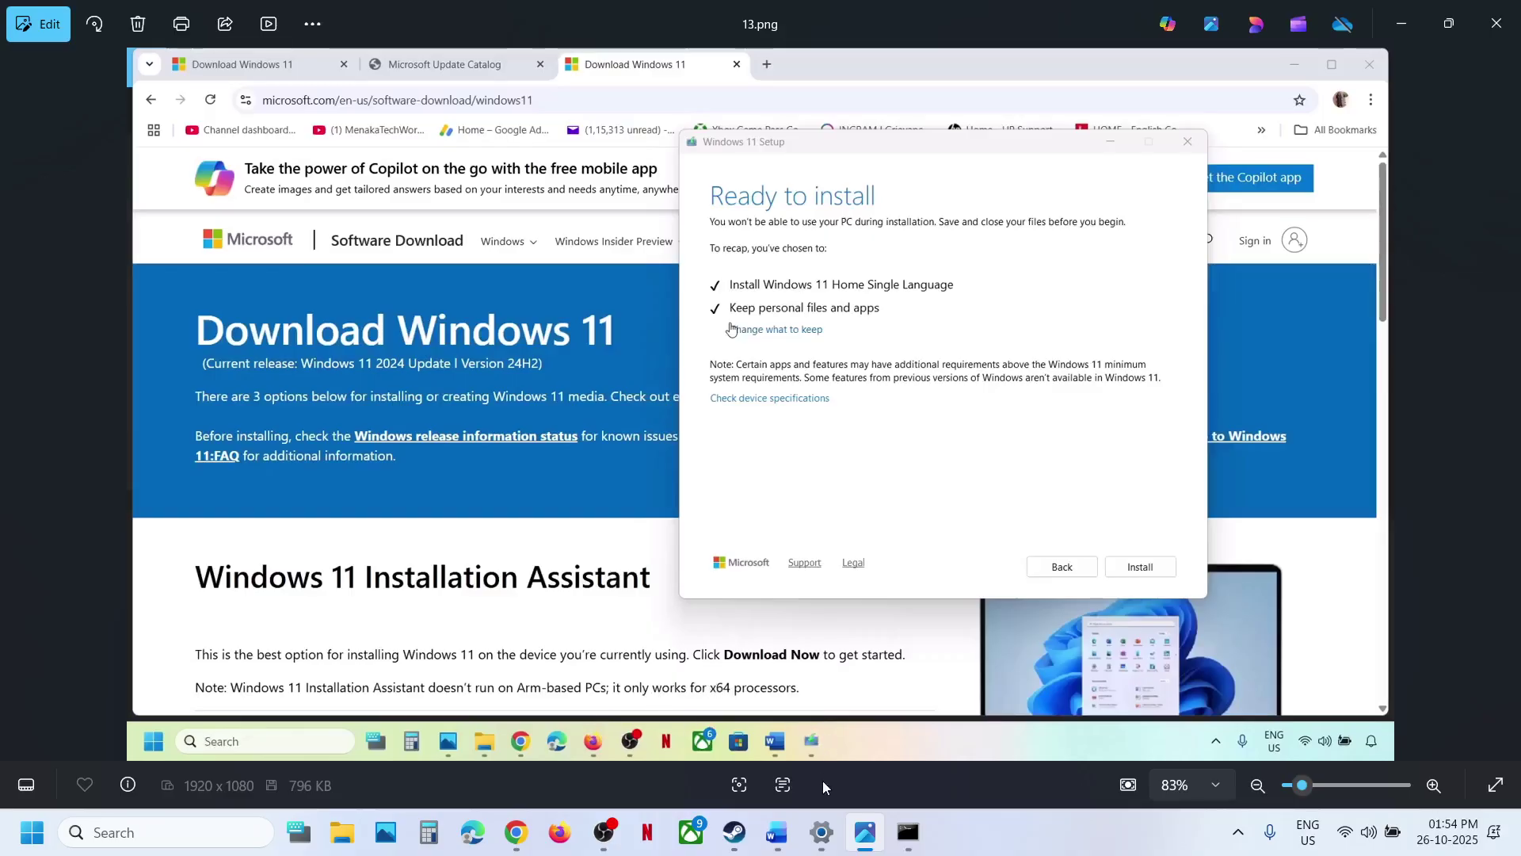
Step: Return to Settings' update history and mark version 25H2 in the first feature update
{"action": "left_click", "coordinate": [821, 832]}
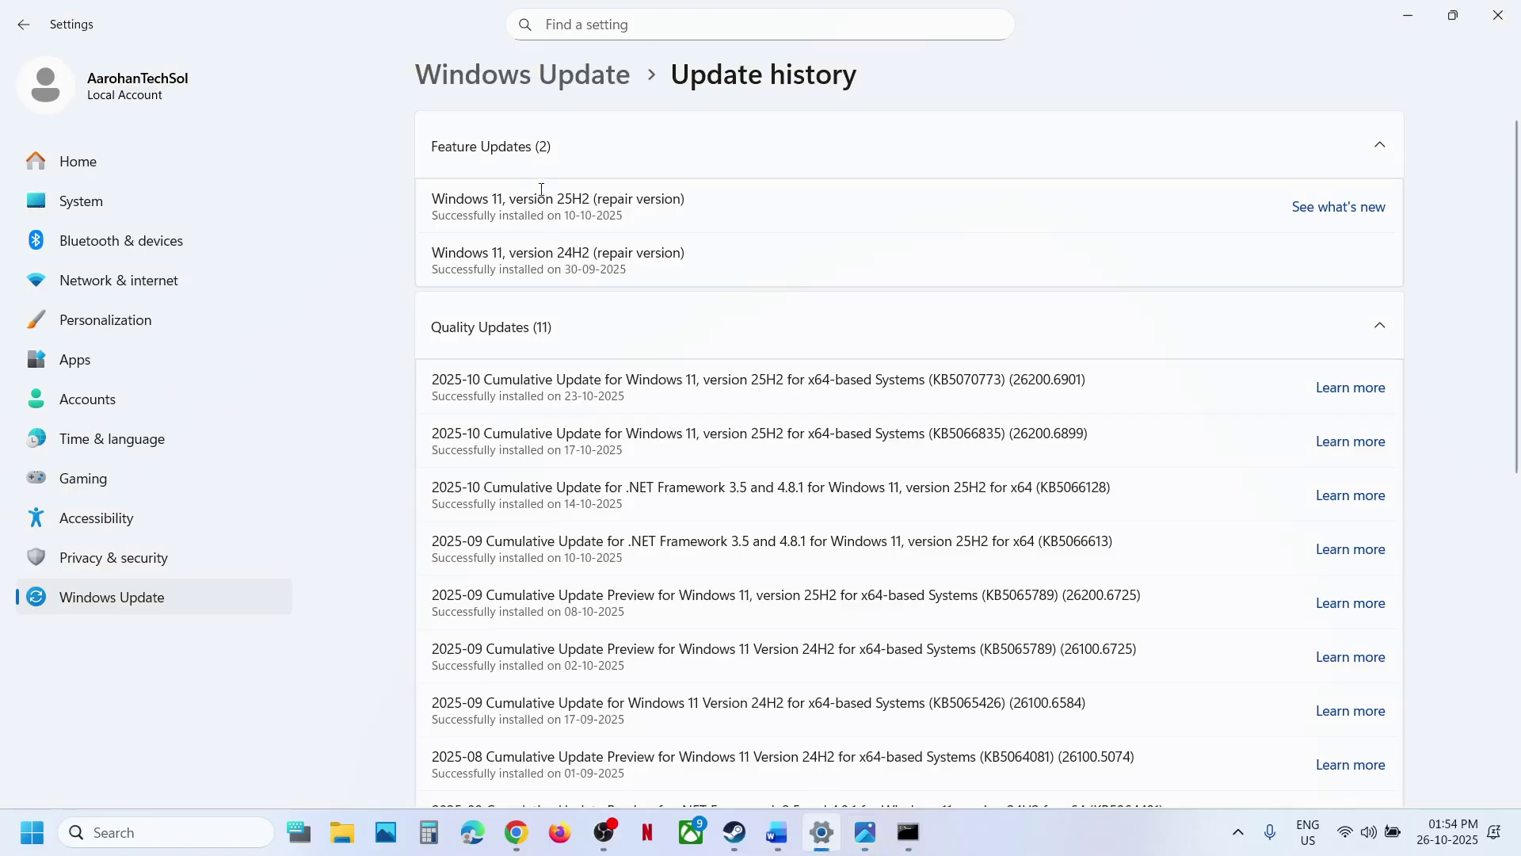
{"action": "left_click_drag", "start_coordinate": [508, 205], "coordinate": [599, 205]}
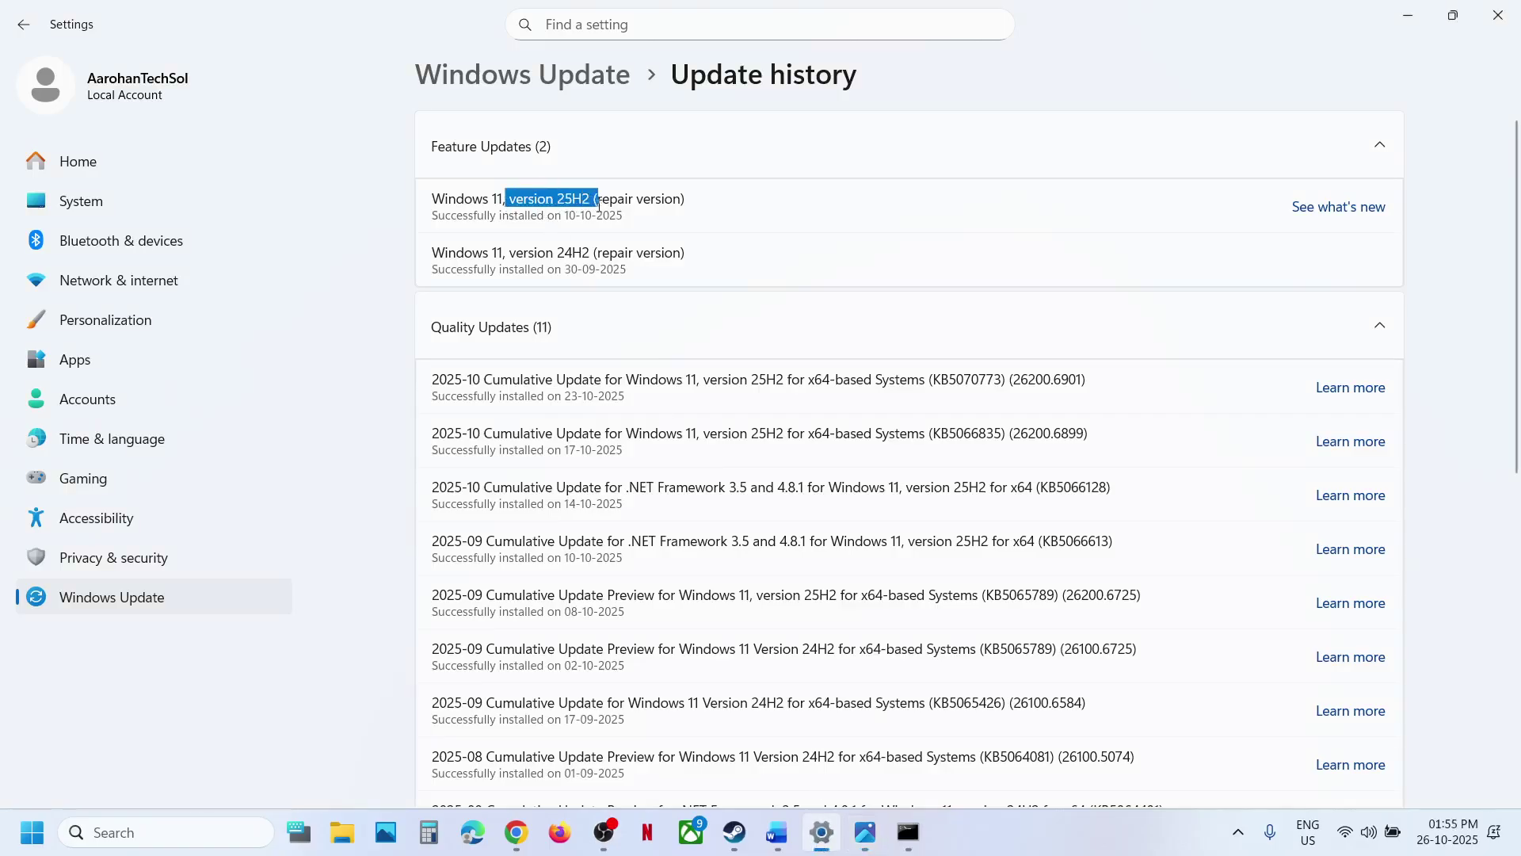
{"action": "left_click", "coordinate": [1030, 846]}
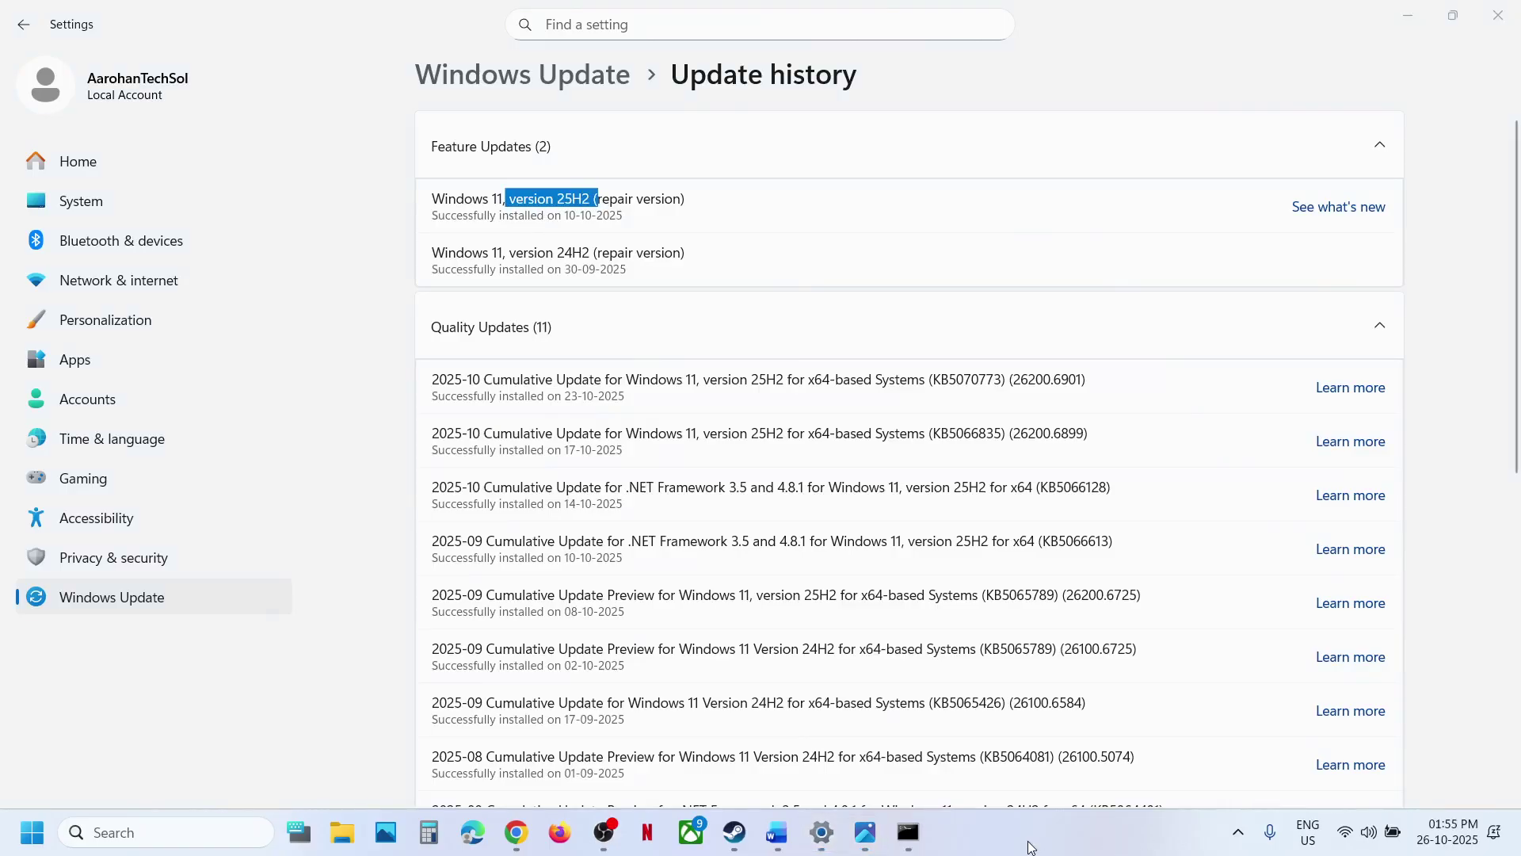